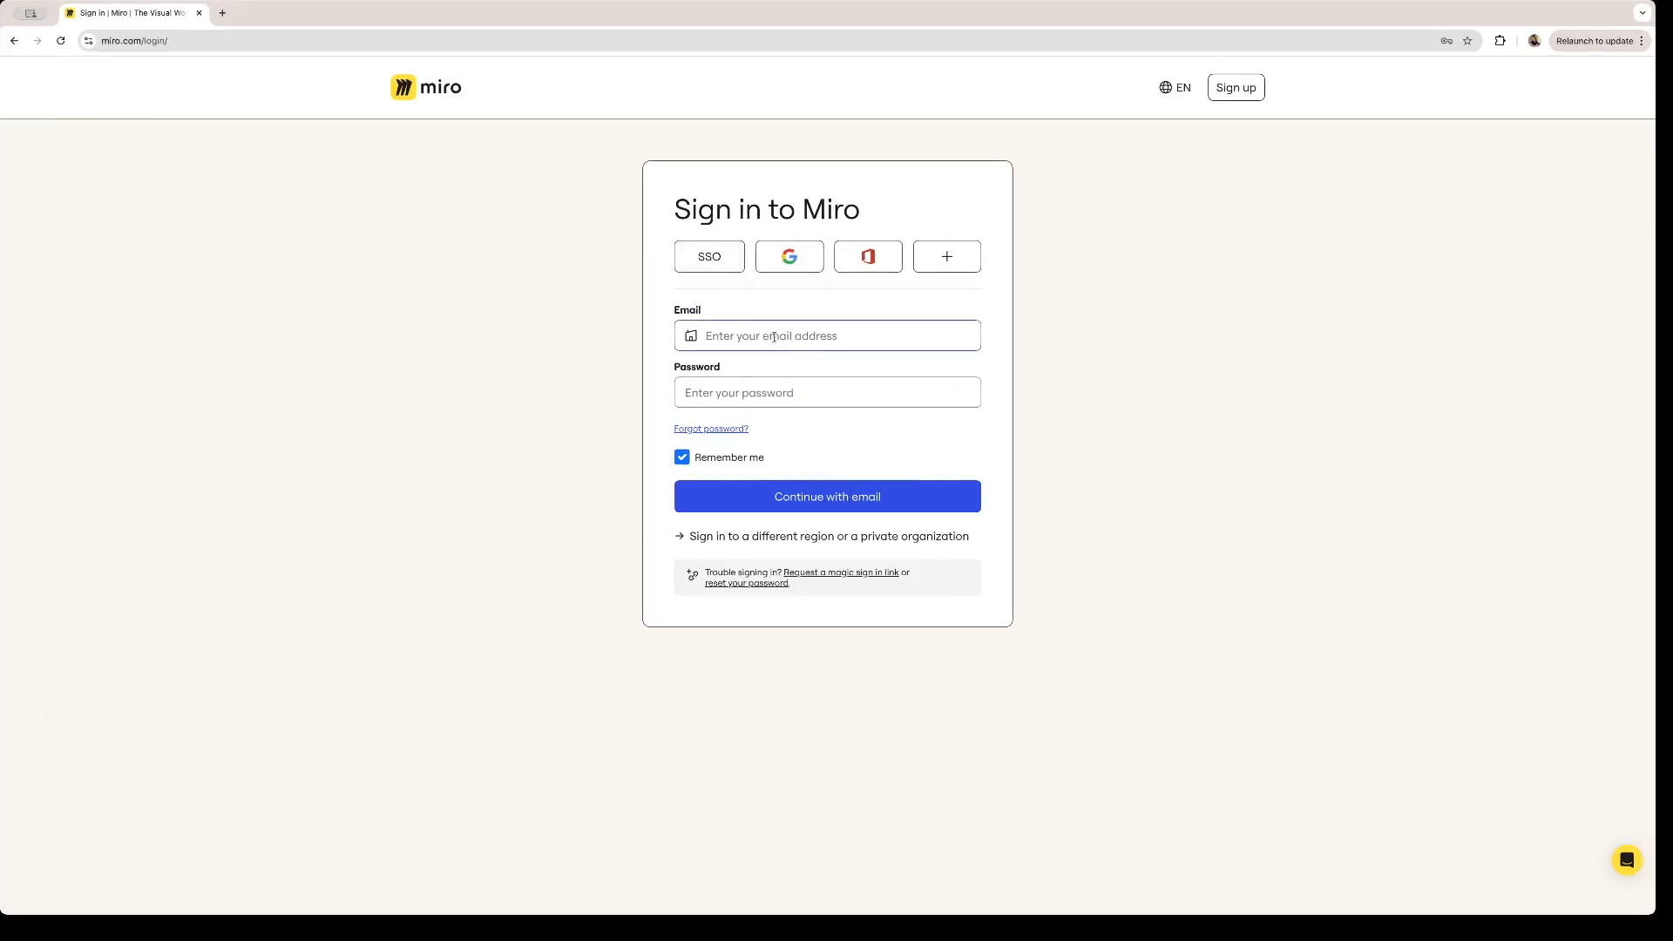
- Sign in to Miro with Google and name the team "The Best Team"
click(802, 264)
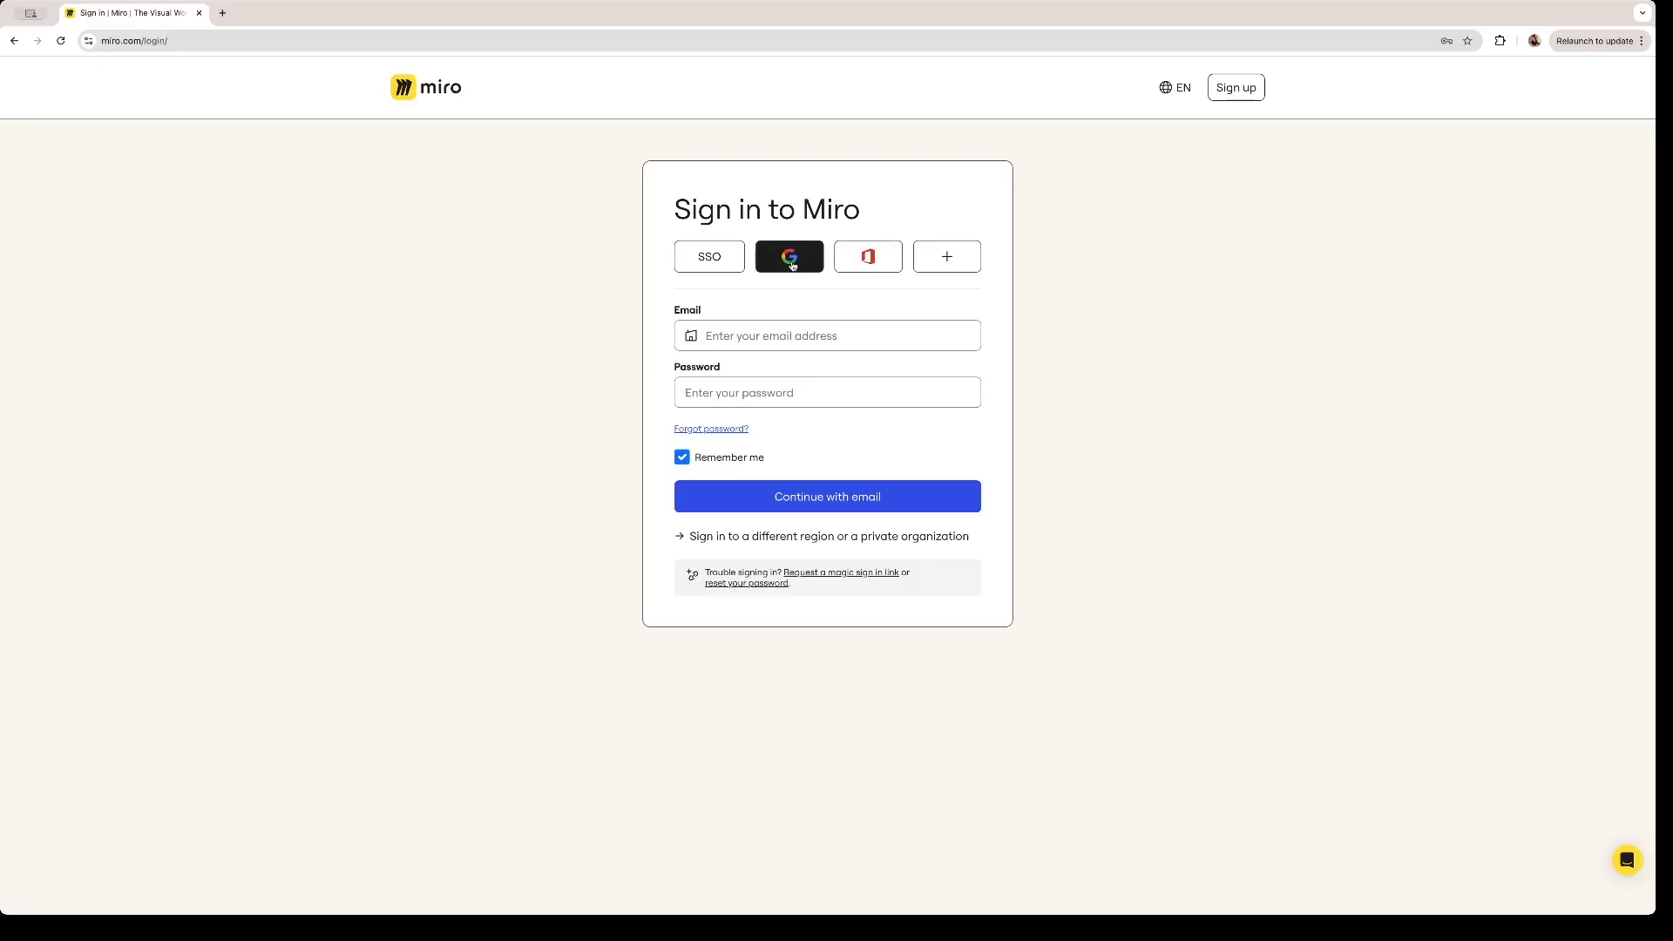
click(790, 258)
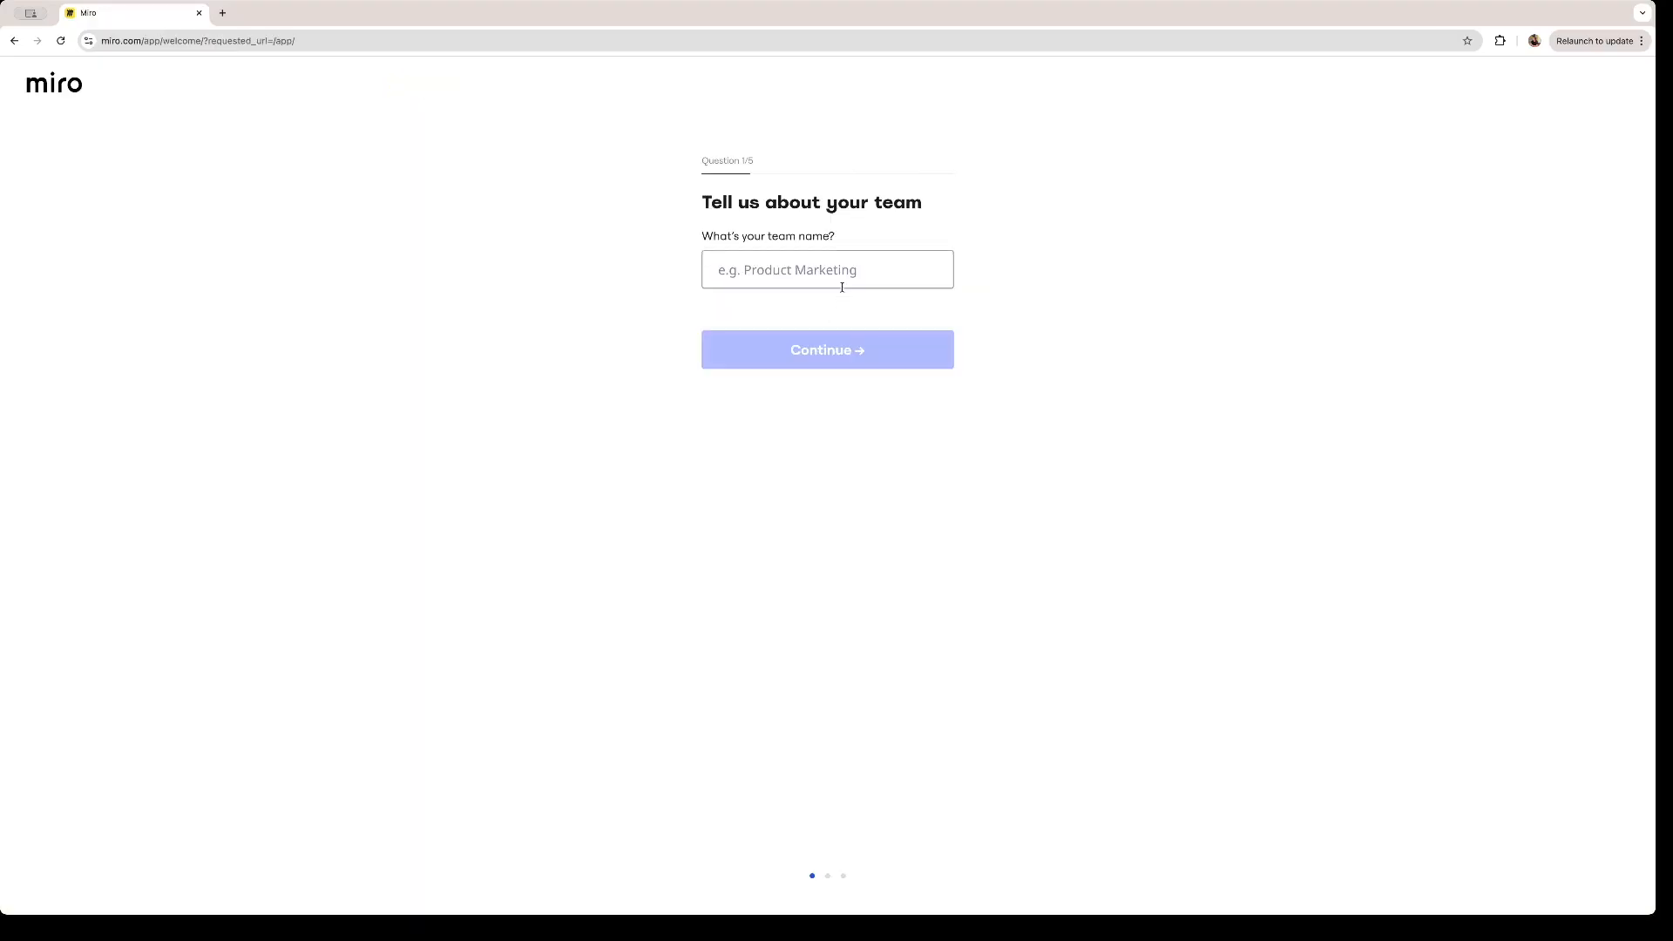
click(821, 278)
text(The Best Team)
- Complete the team questions with Design as the work, Director as the role, first-time Miro use and a company size of 2-50
click(832, 329)
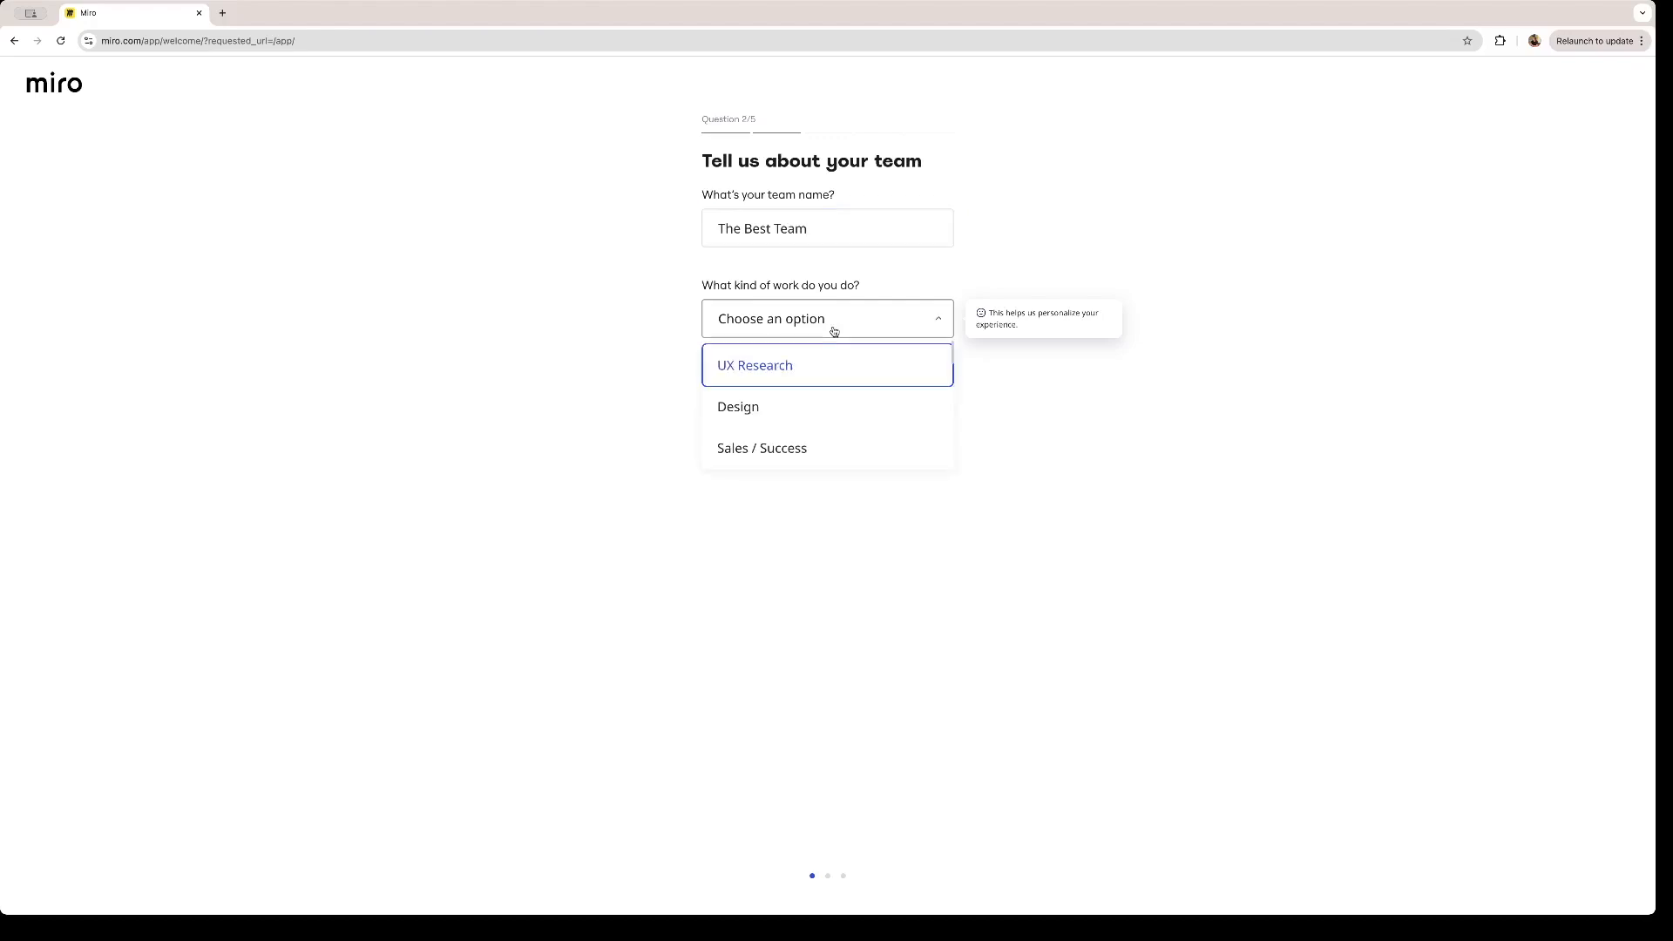
scroll(743, 373, down, 1)
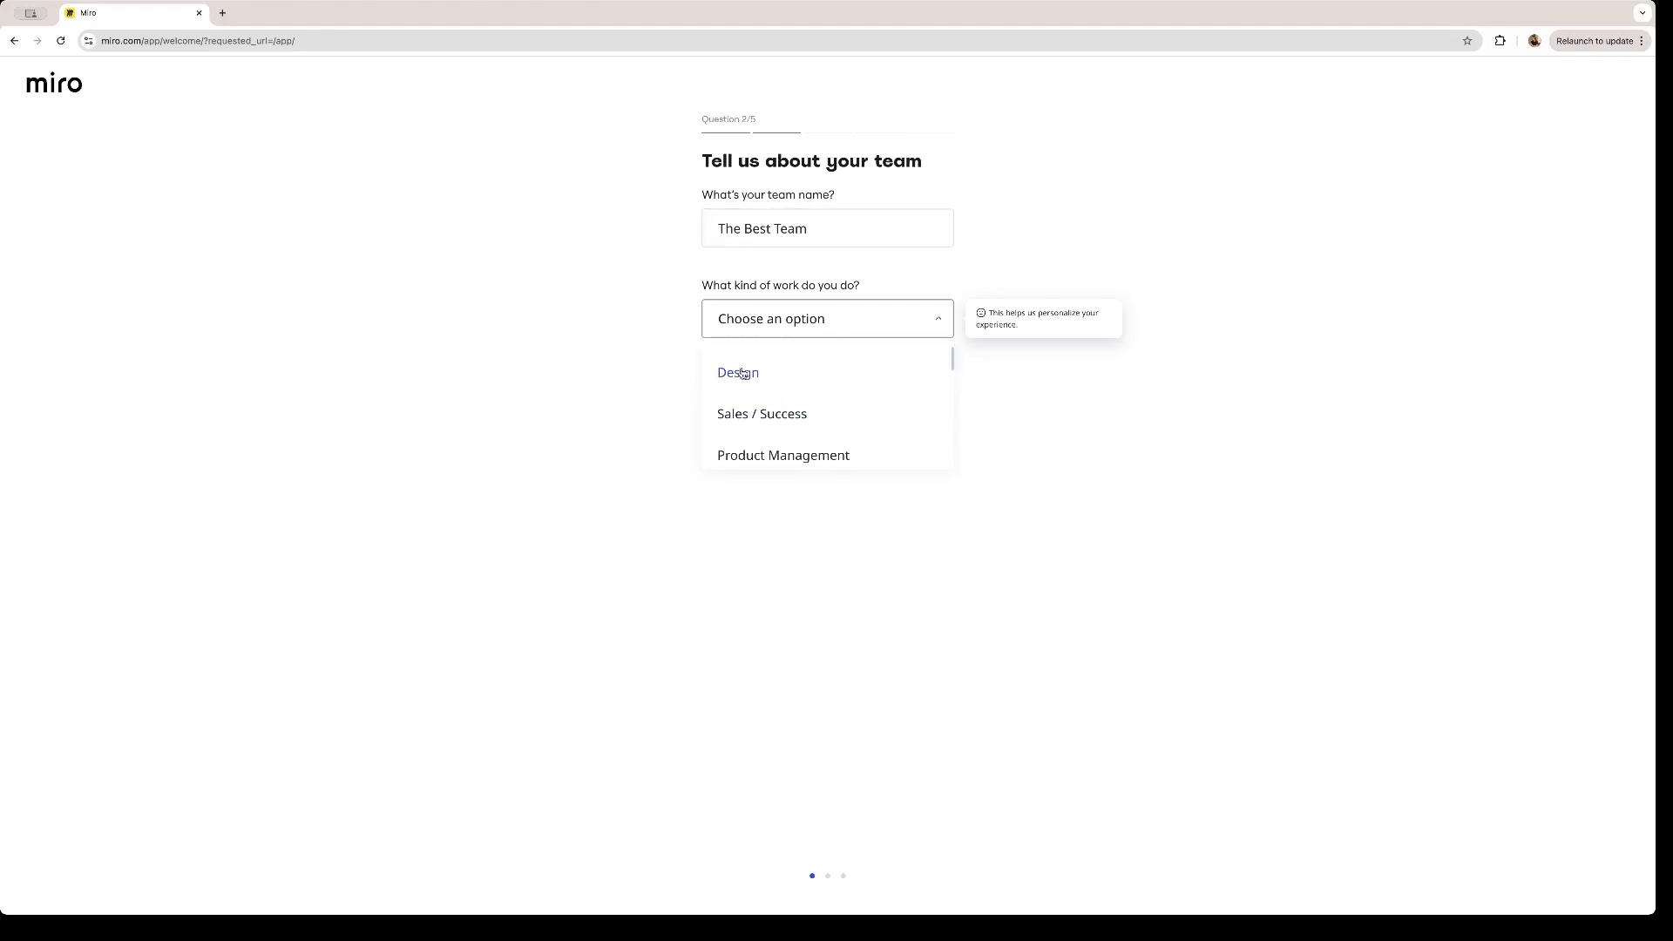
click(743, 373)
click(826, 389)
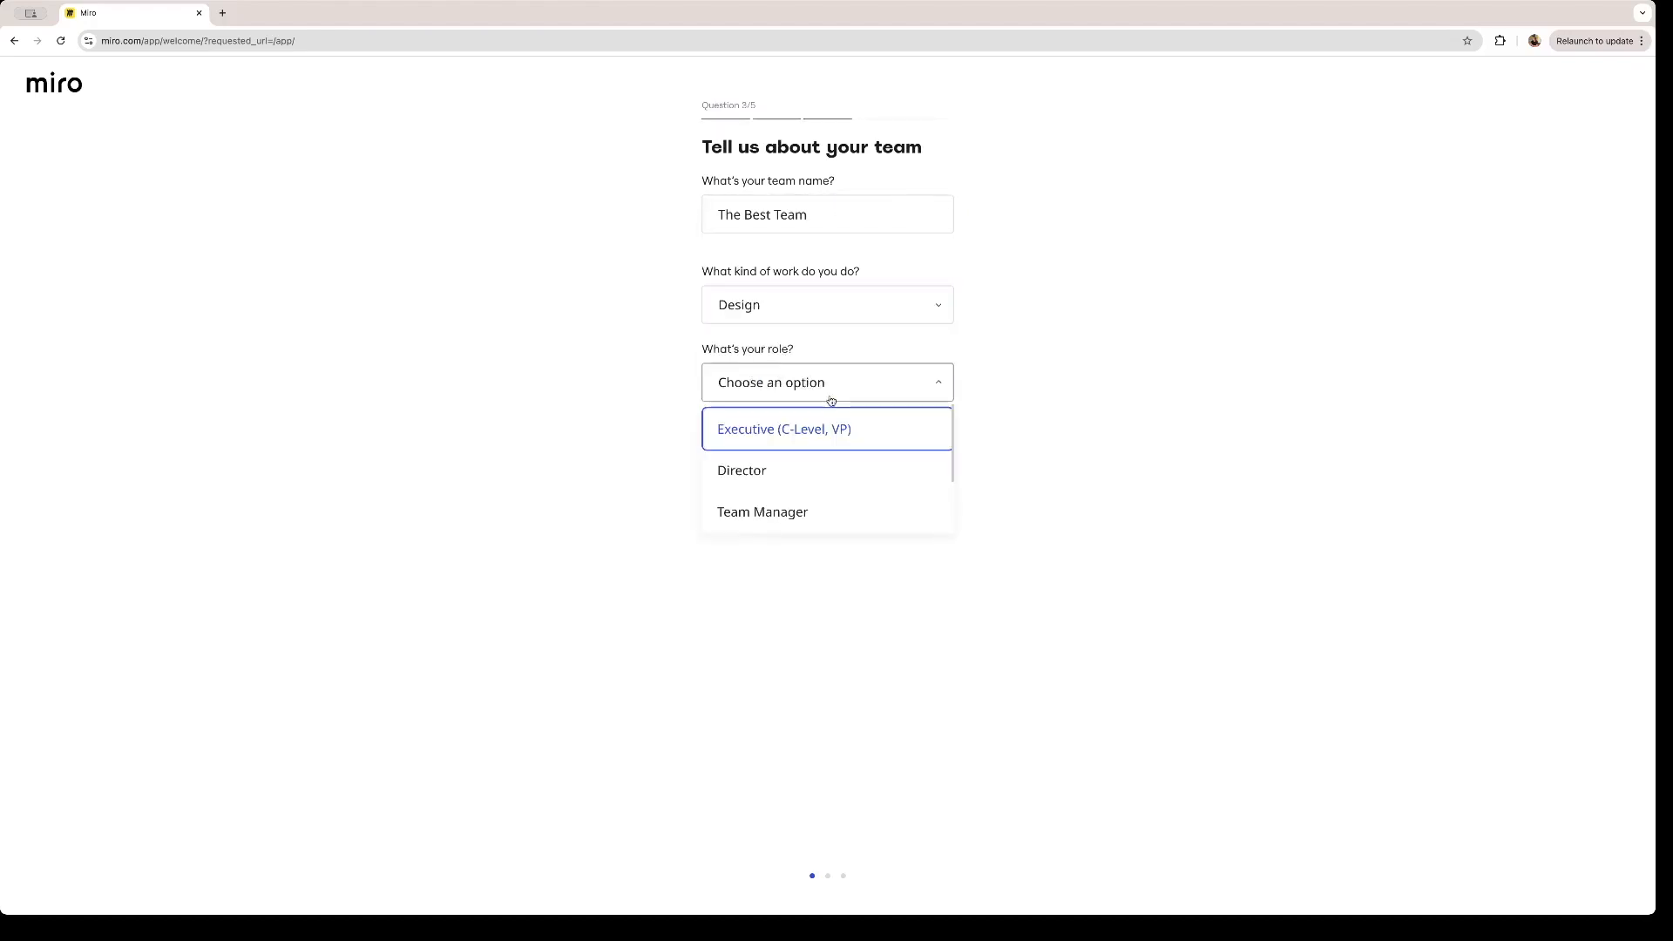
click(766, 479)
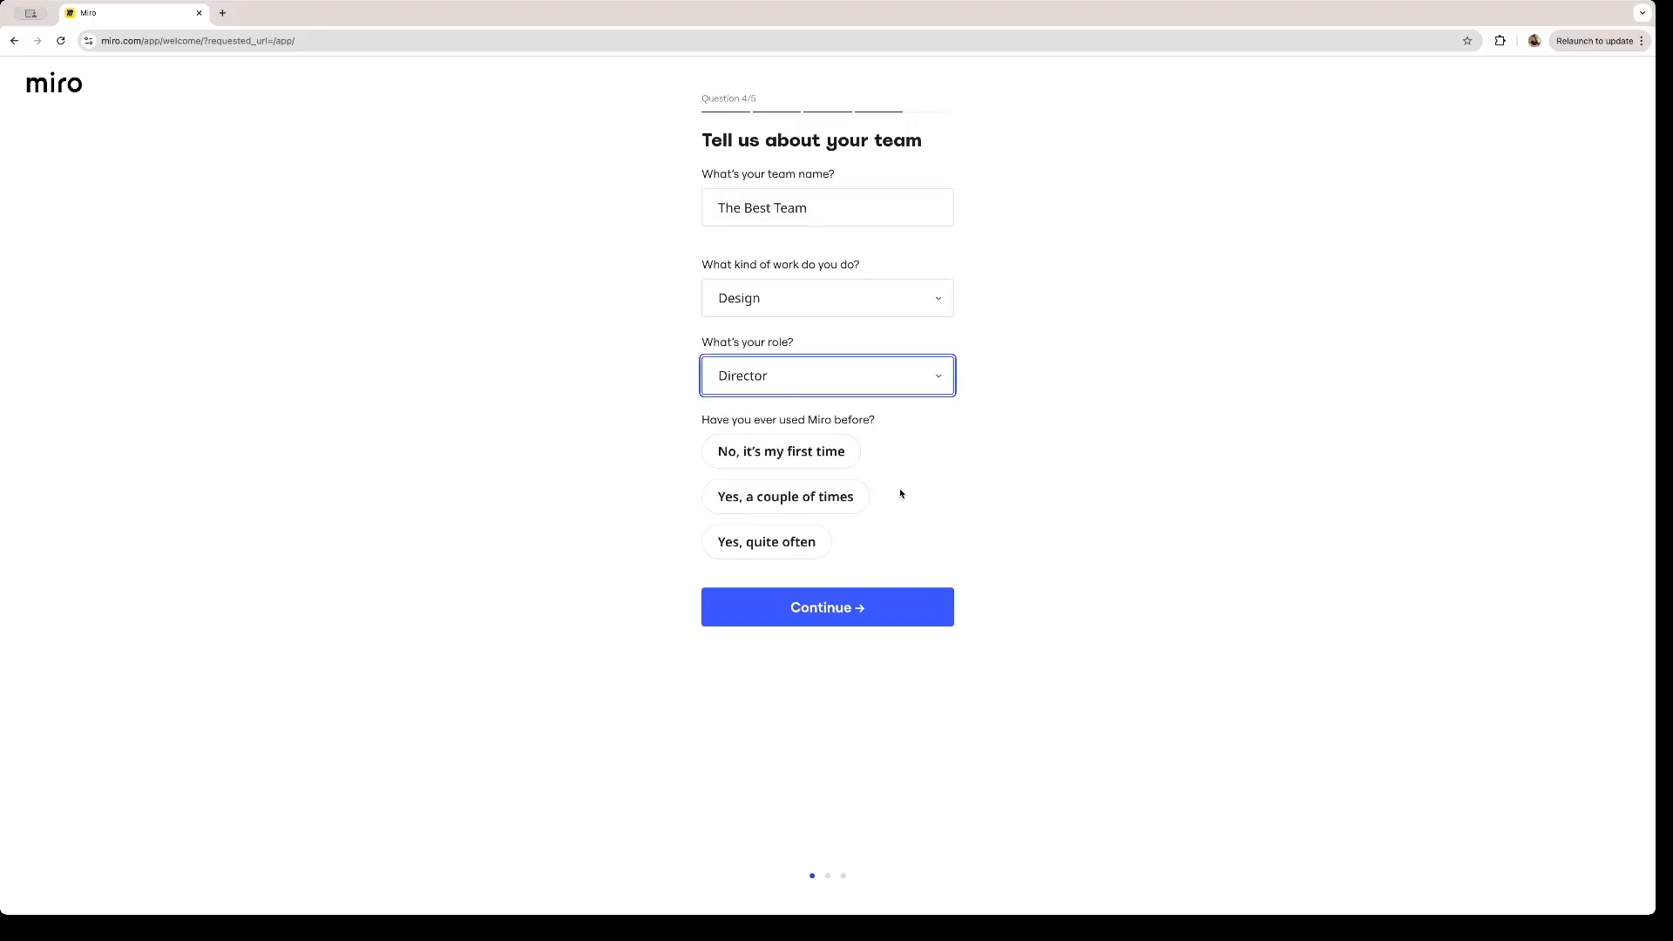
click(757, 465)
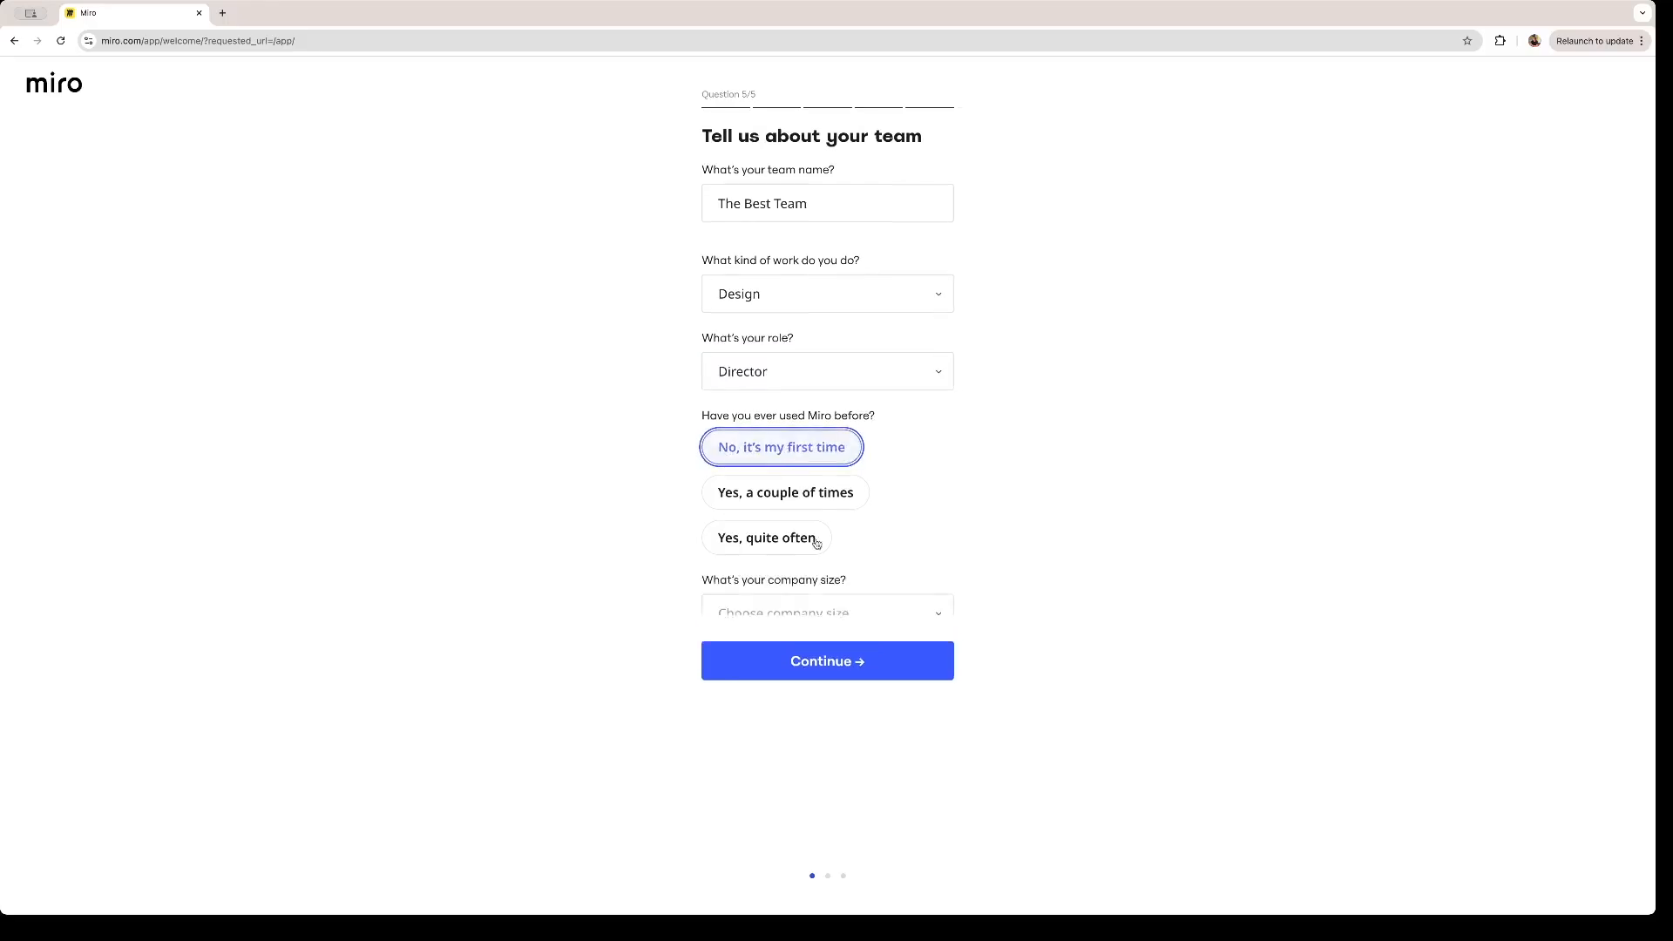
click(861, 621)
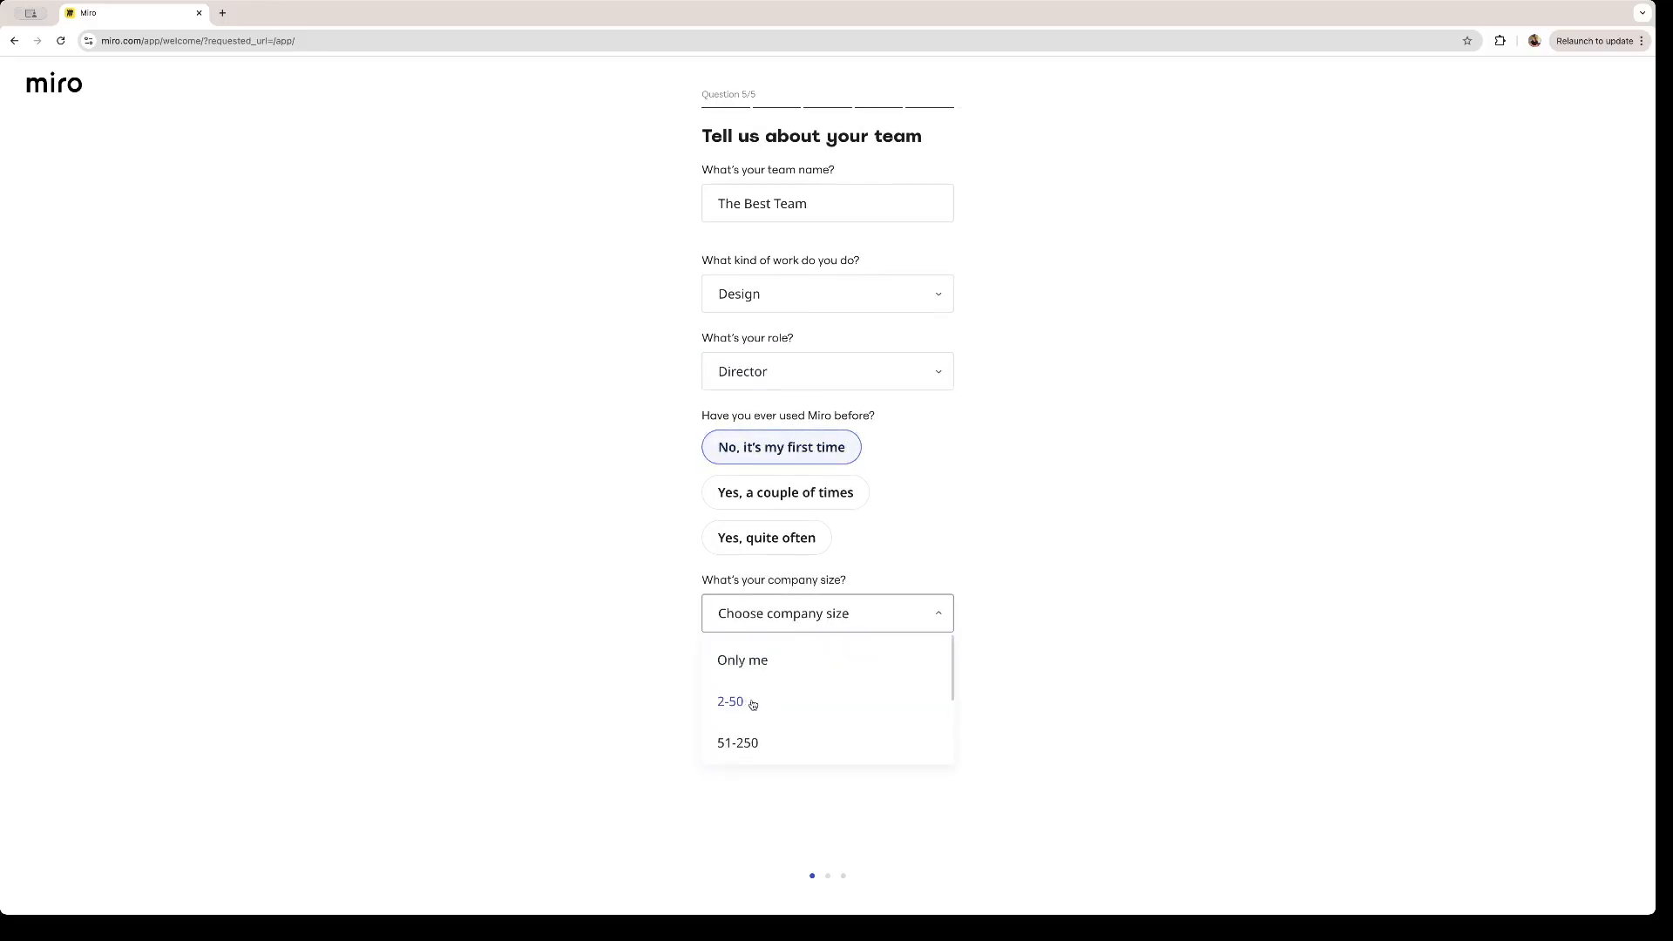
click(753, 705)
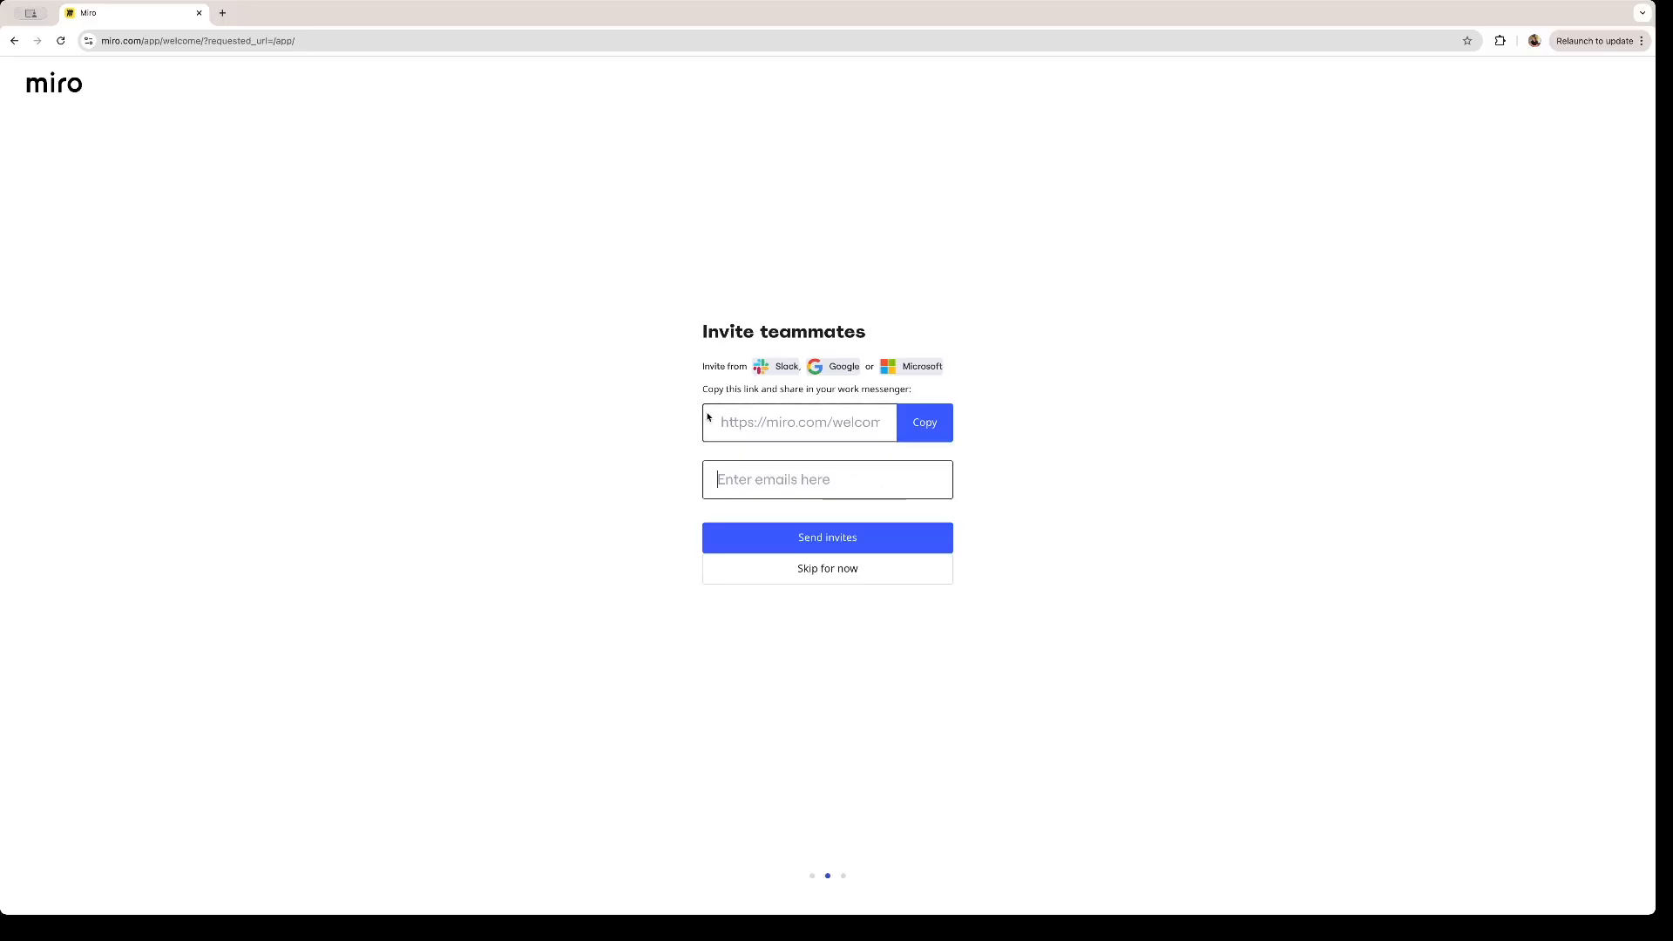
- Skip inviting teammates and start a board from the Brainwriting activity
click(826, 579)
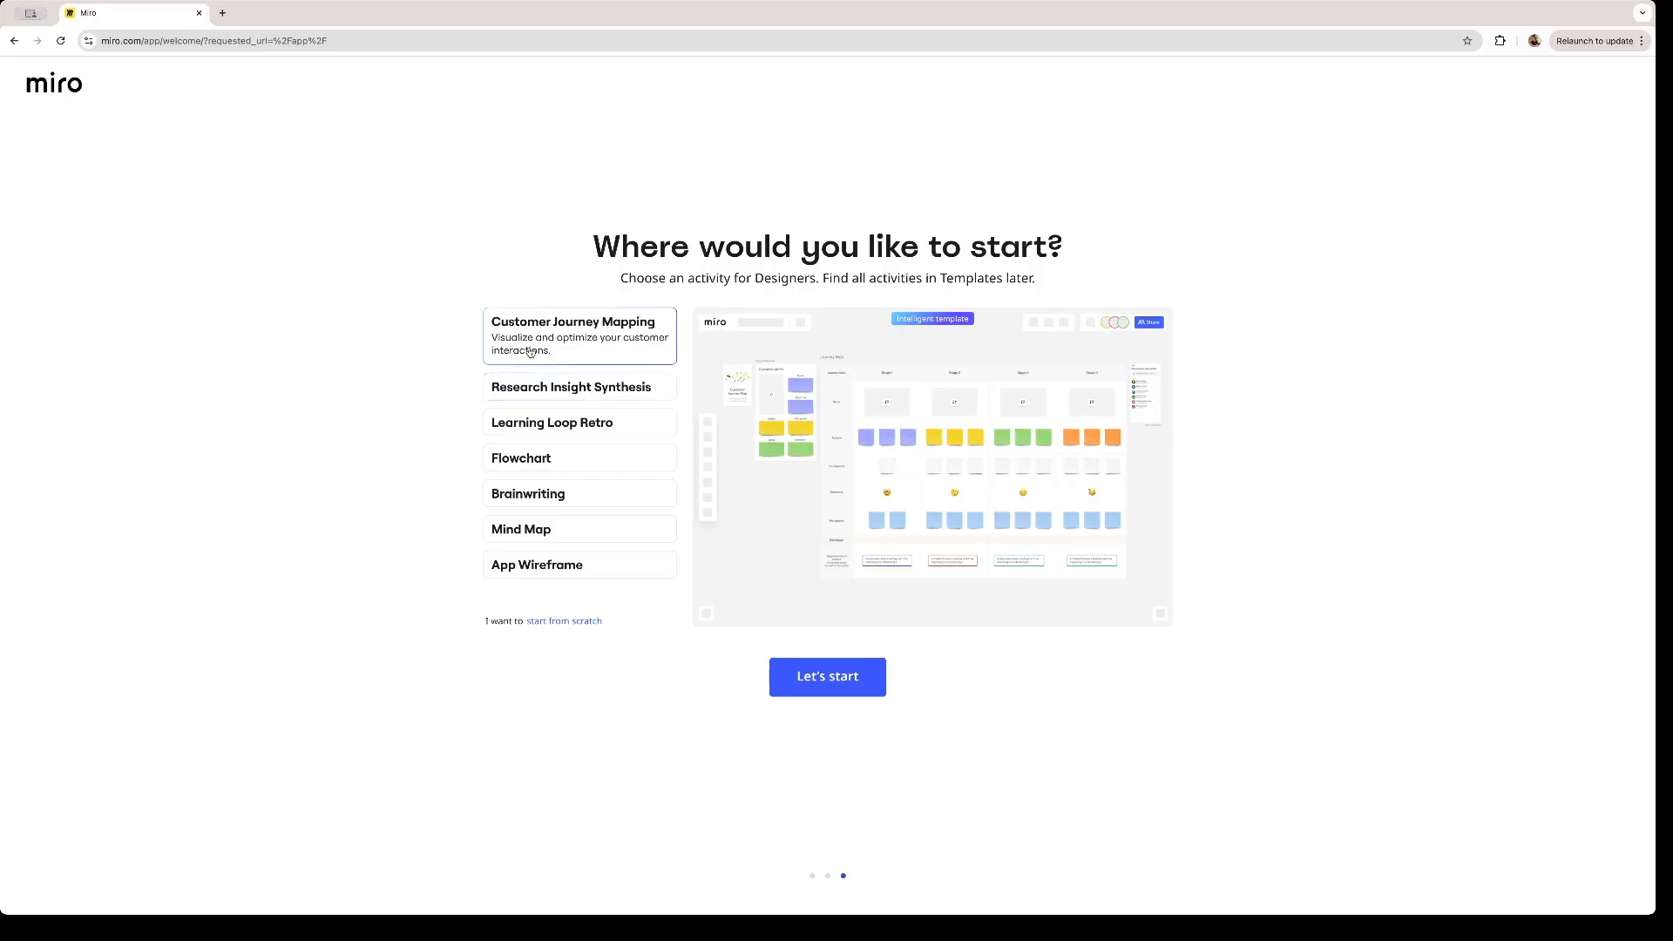
click(601, 389)
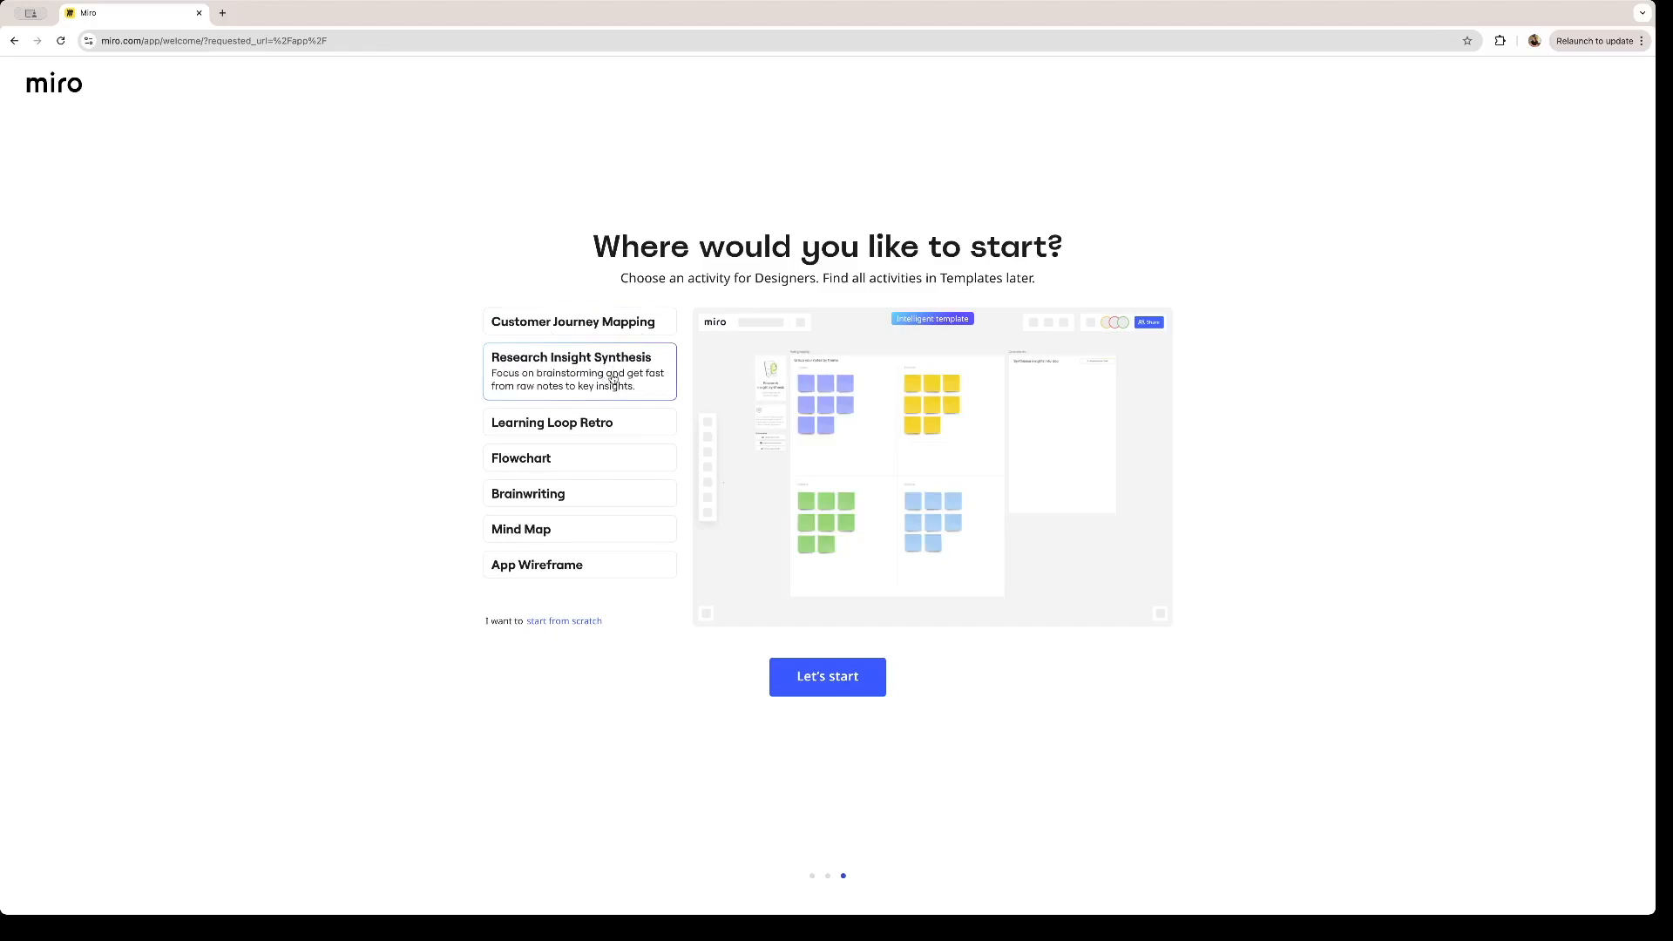
click(614, 422)
click(594, 463)
click(575, 523)
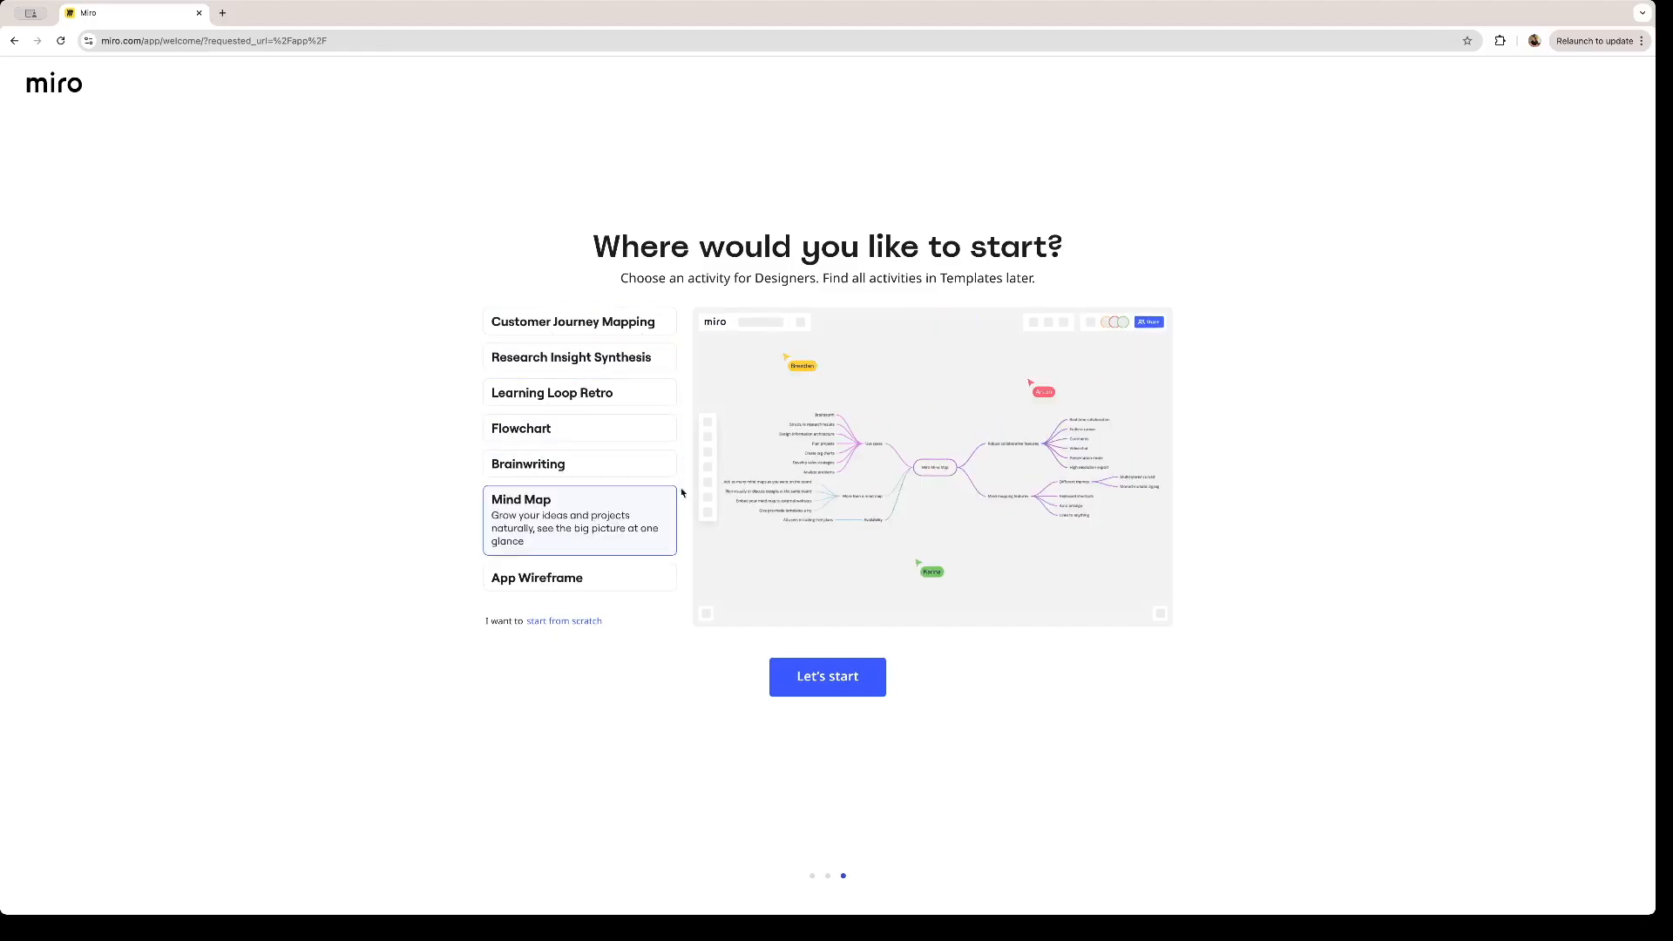
click(617, 471)
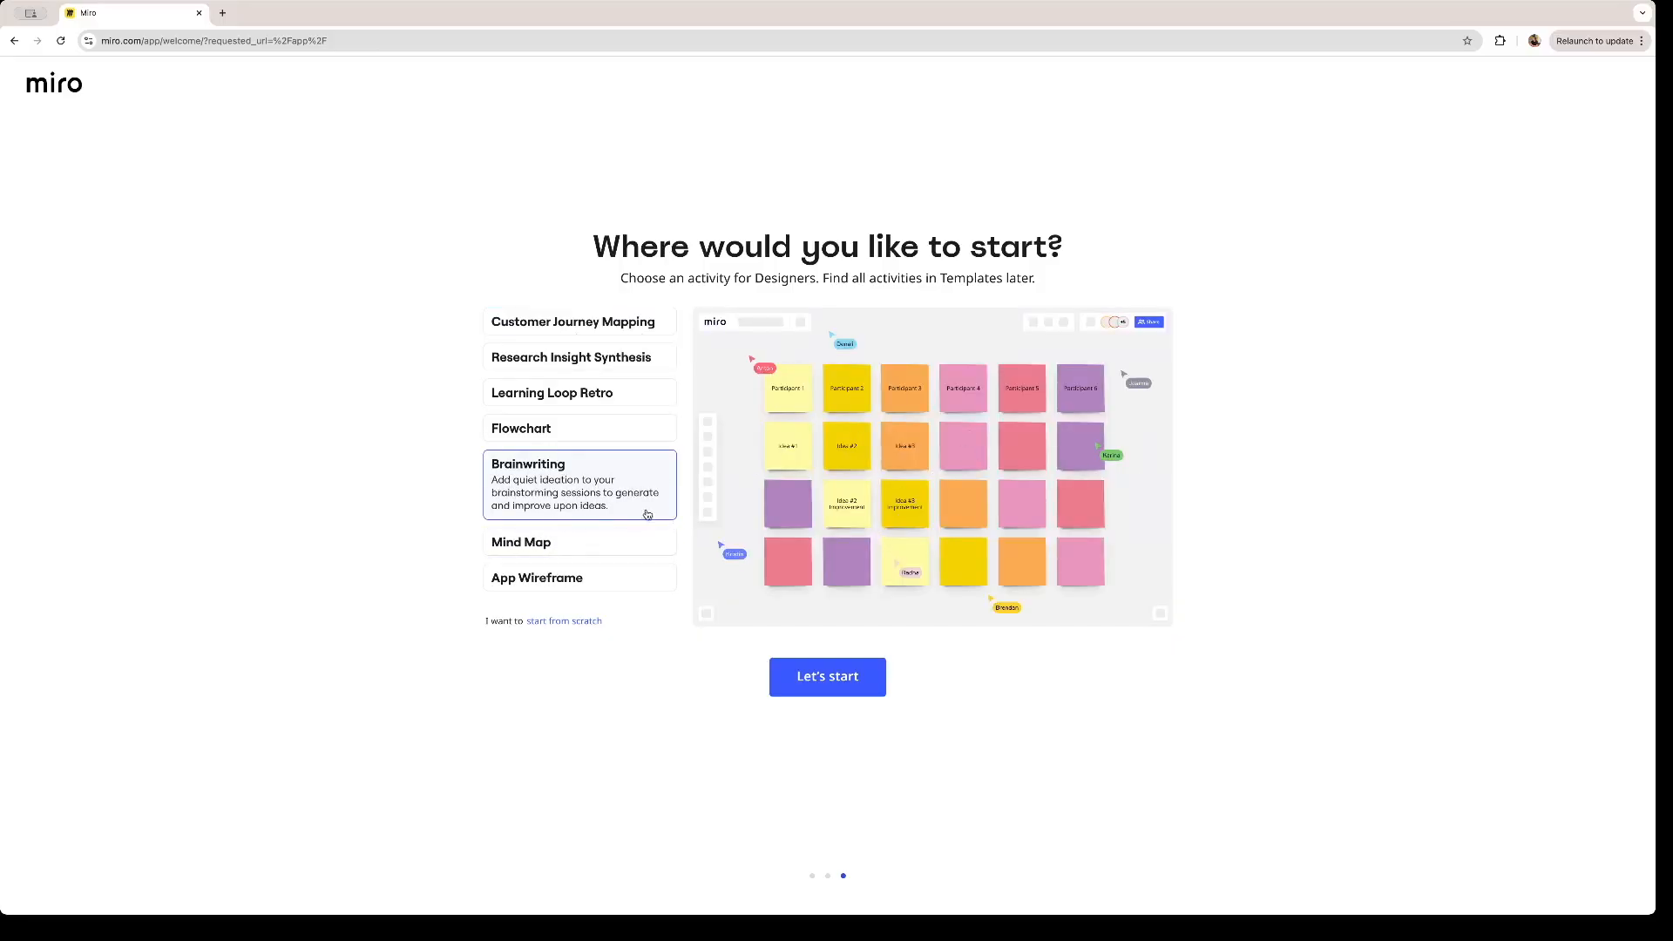
click(838, 681)
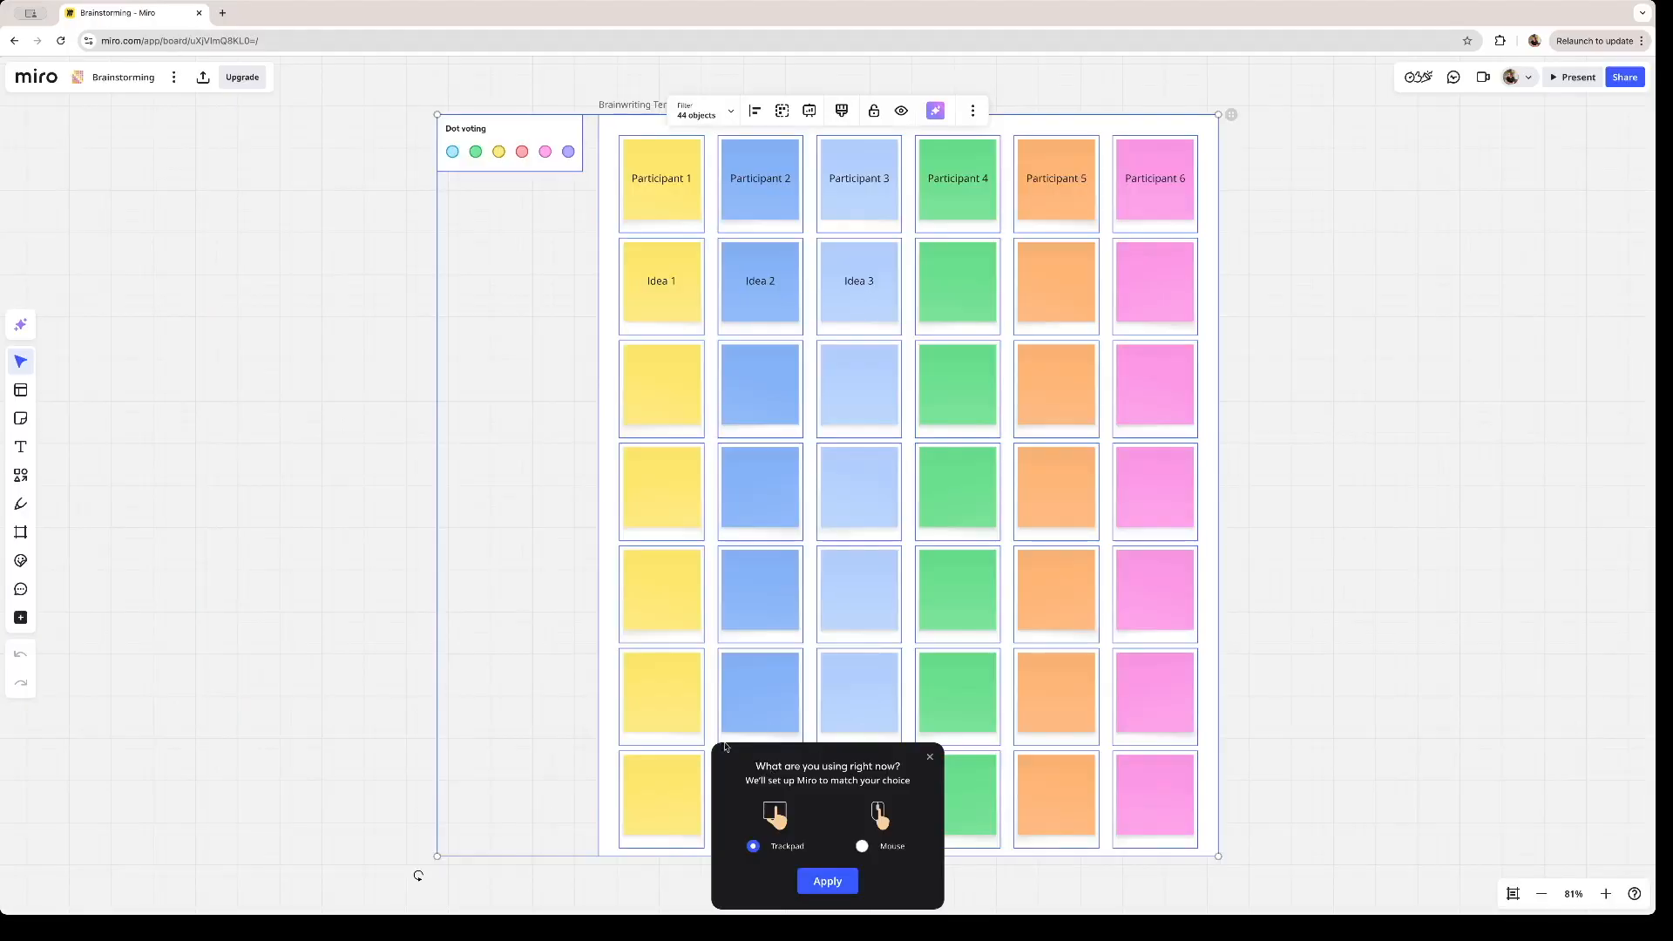
- Set the board's navigation device to Mouse and practise zooming and moving around the board
click(864, 847)
click(847, 879)
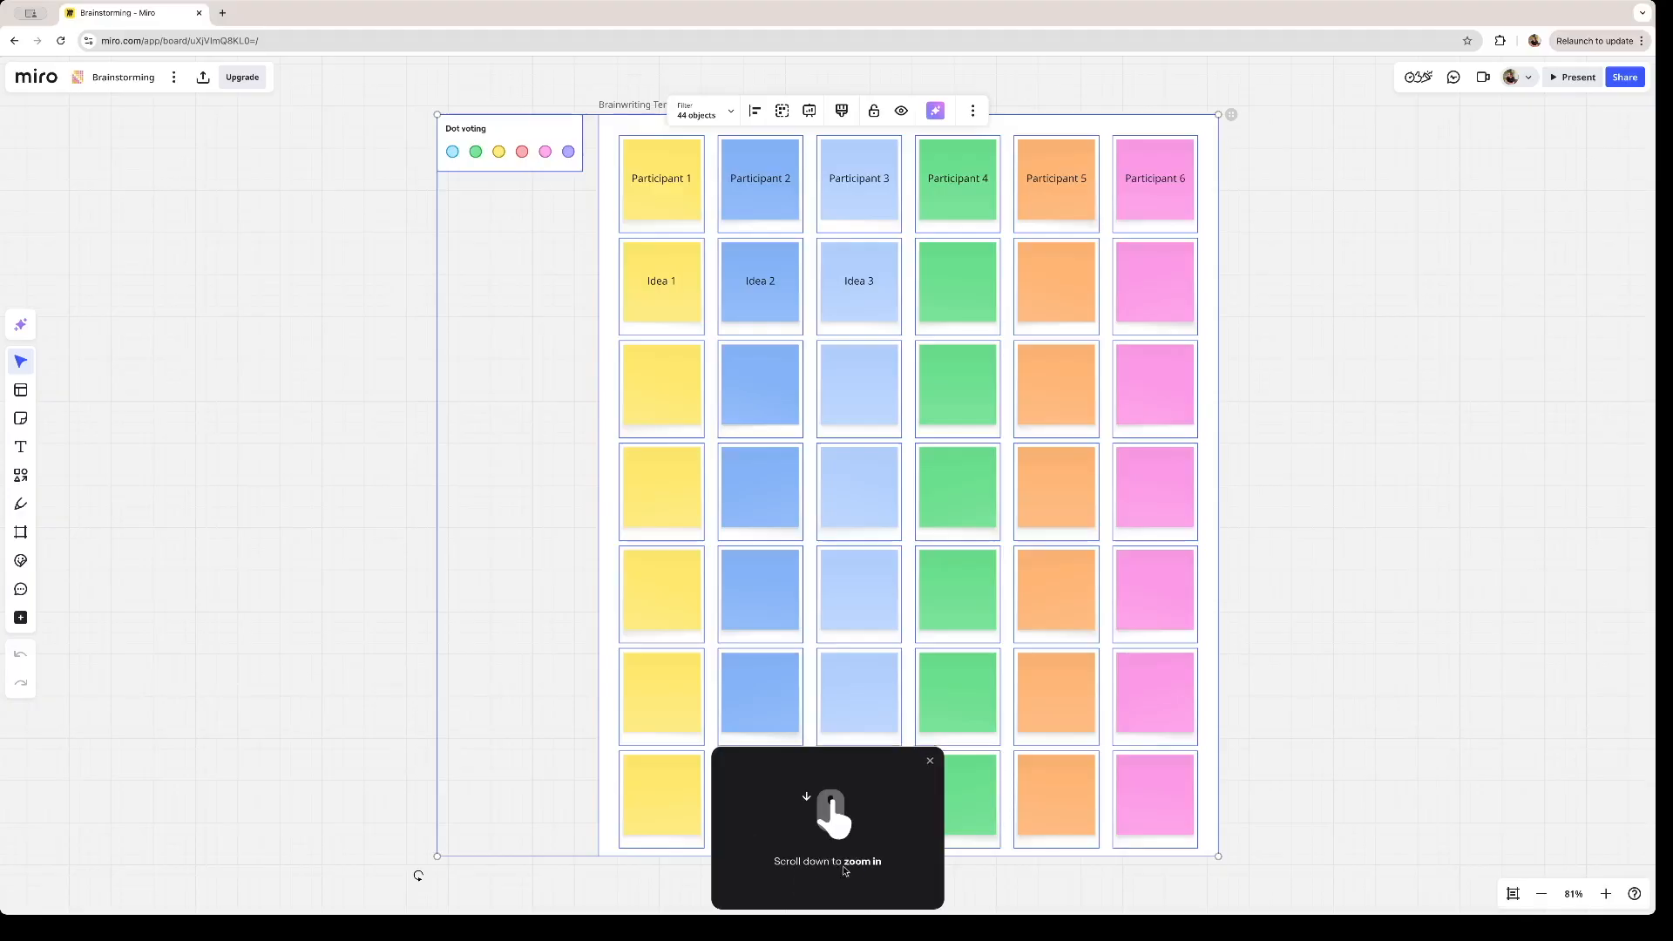
scroll(898, 666, up, 4)
scroll(897, 666, down, 2)
scroll(898, 666, up, 3)
scroll(897, 665, down, 2)
scroll(897, 666, up, 2)
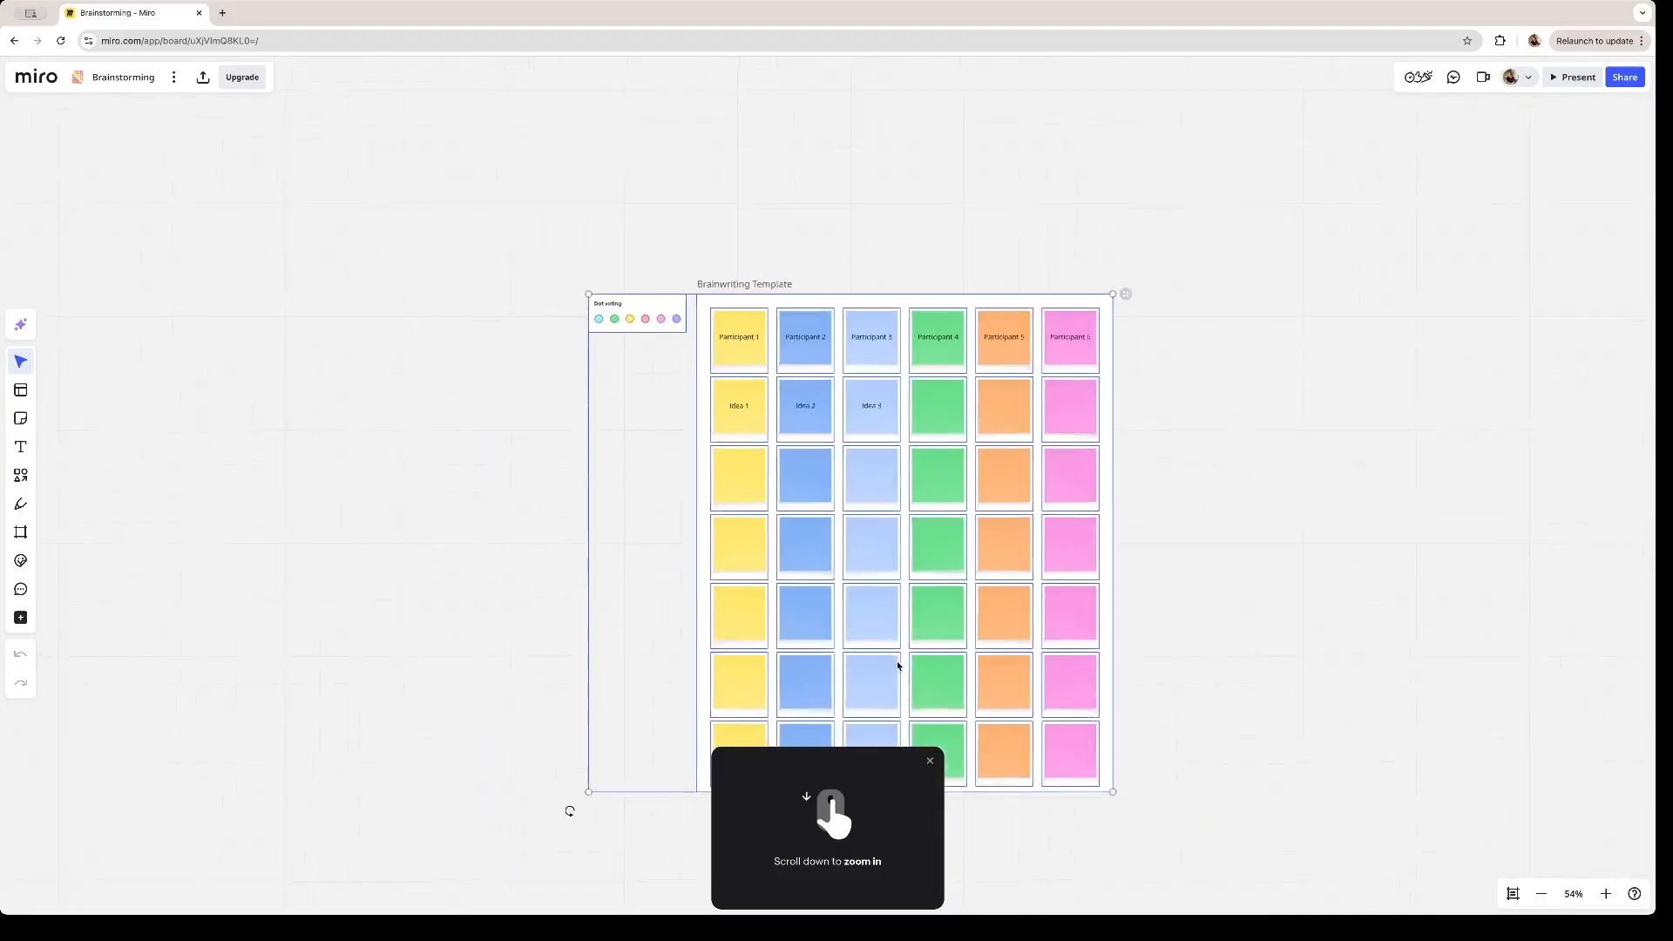
scroll(898, 666, down, 3)
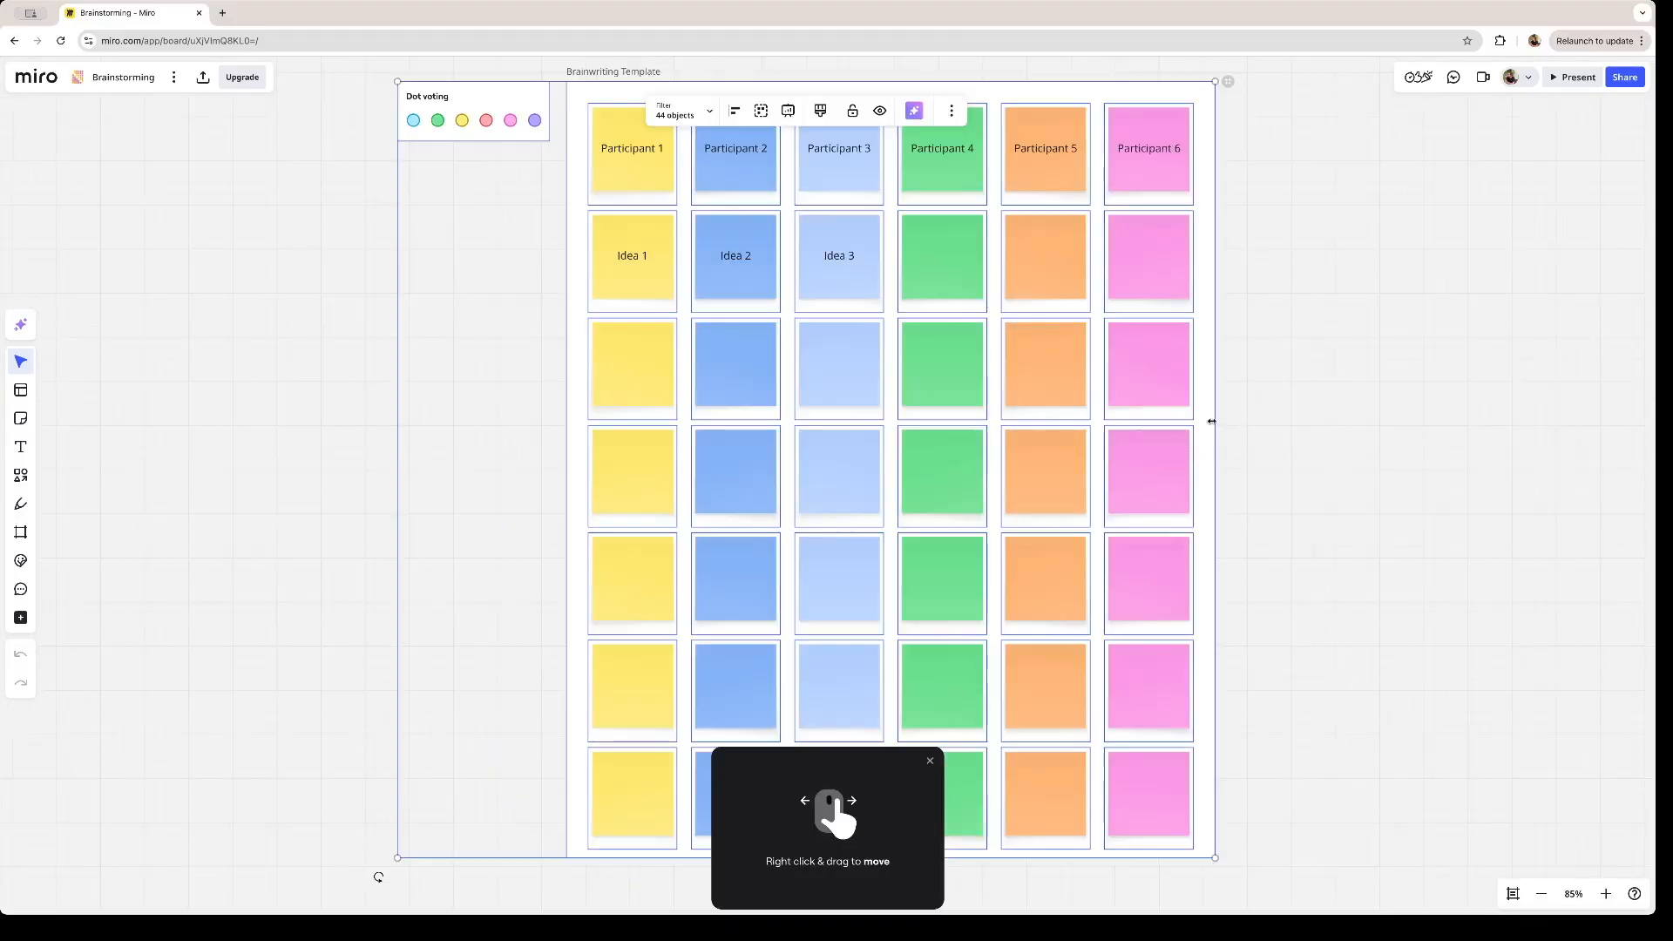
drag(1288, 381, 1199, 489)
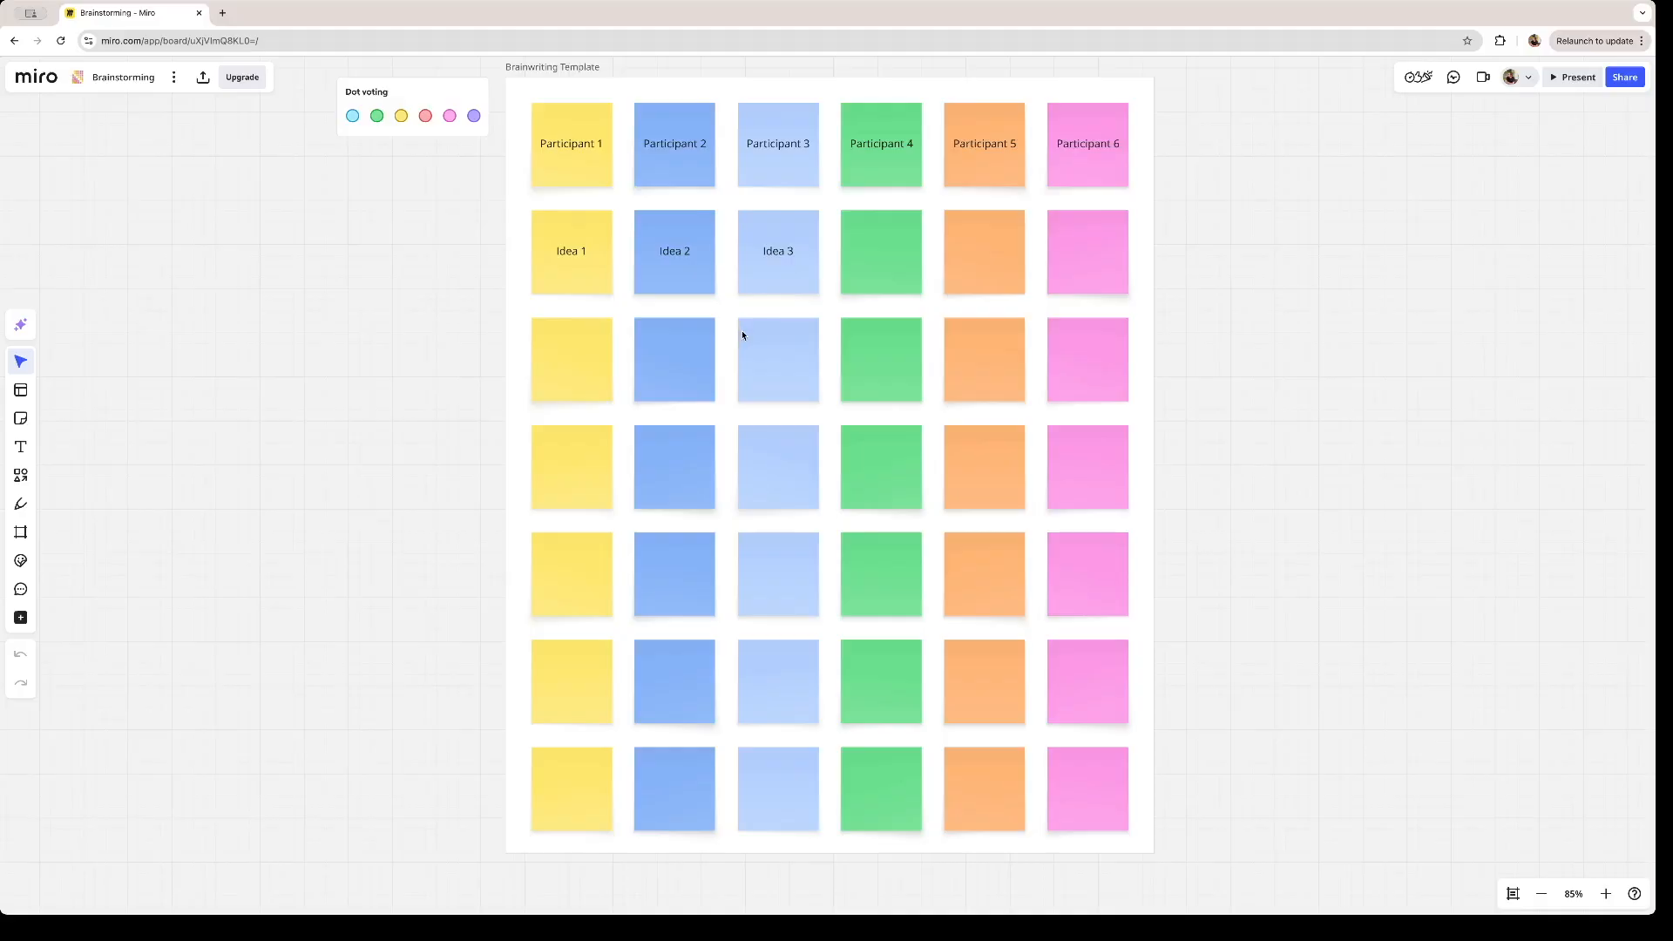
- Select the participant notes in the header row one after another, connecting Participant 3 to Participant 4 with an arrow
click(579, 159)
click(670, 154)
click(761, 156)
click(863, 157)
click(974, 150)
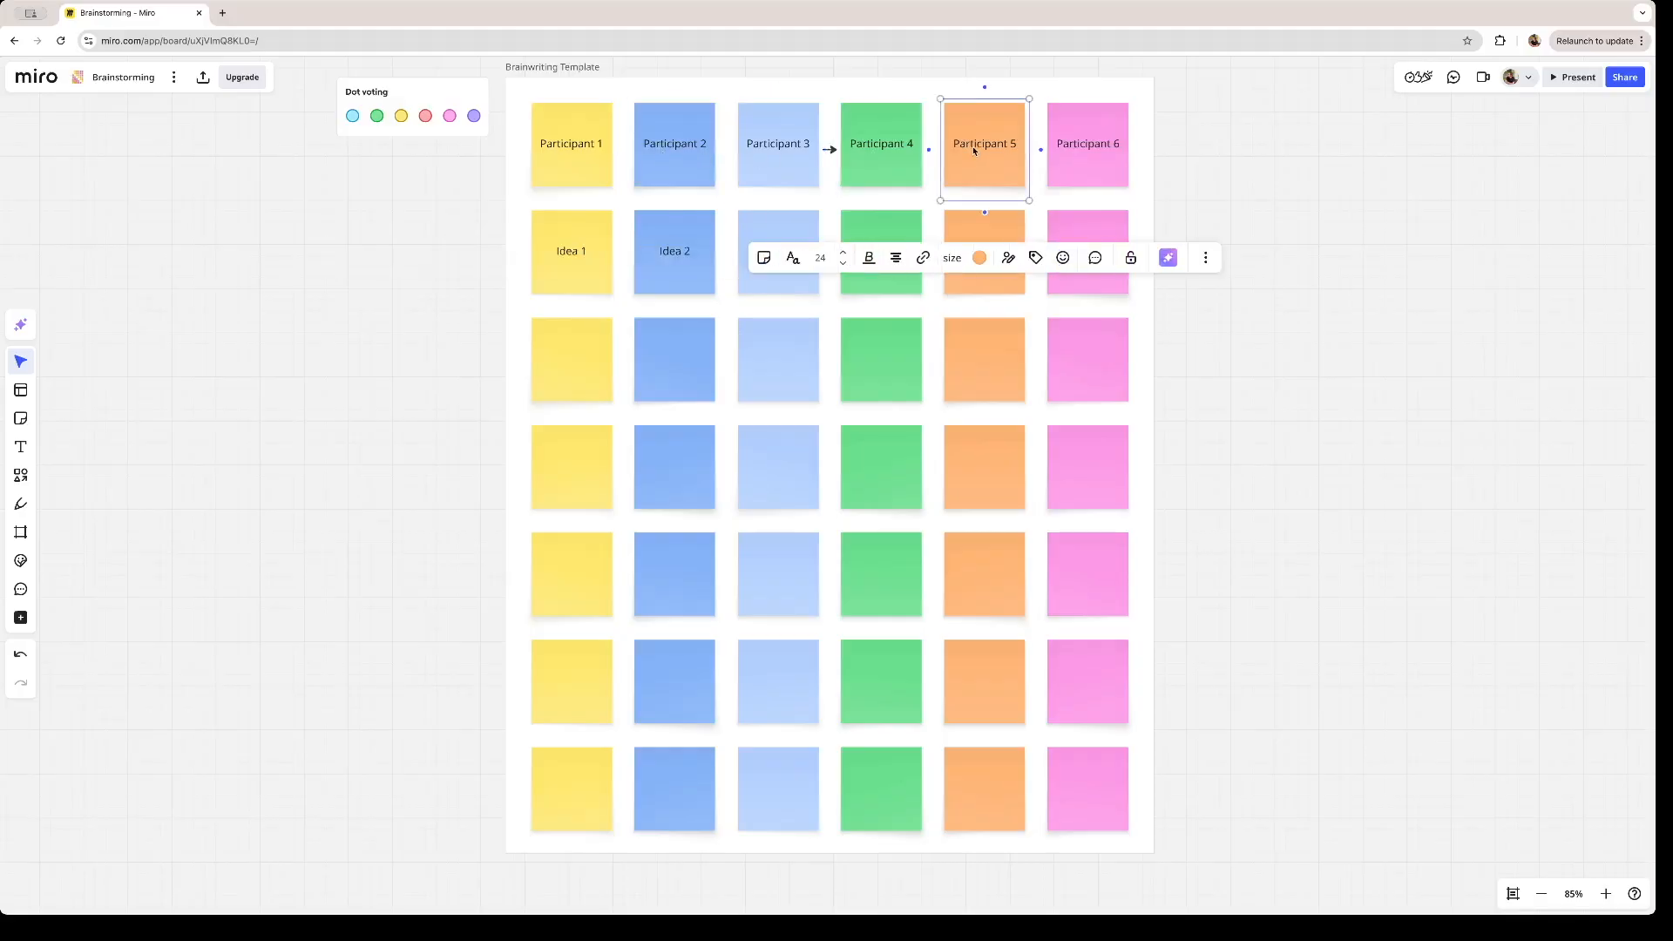
- Change the Participant 1 note's text to "Sticky Note 1" and try moving the note outside the frame and back
double_click(583, 146)
key(BackSpace)
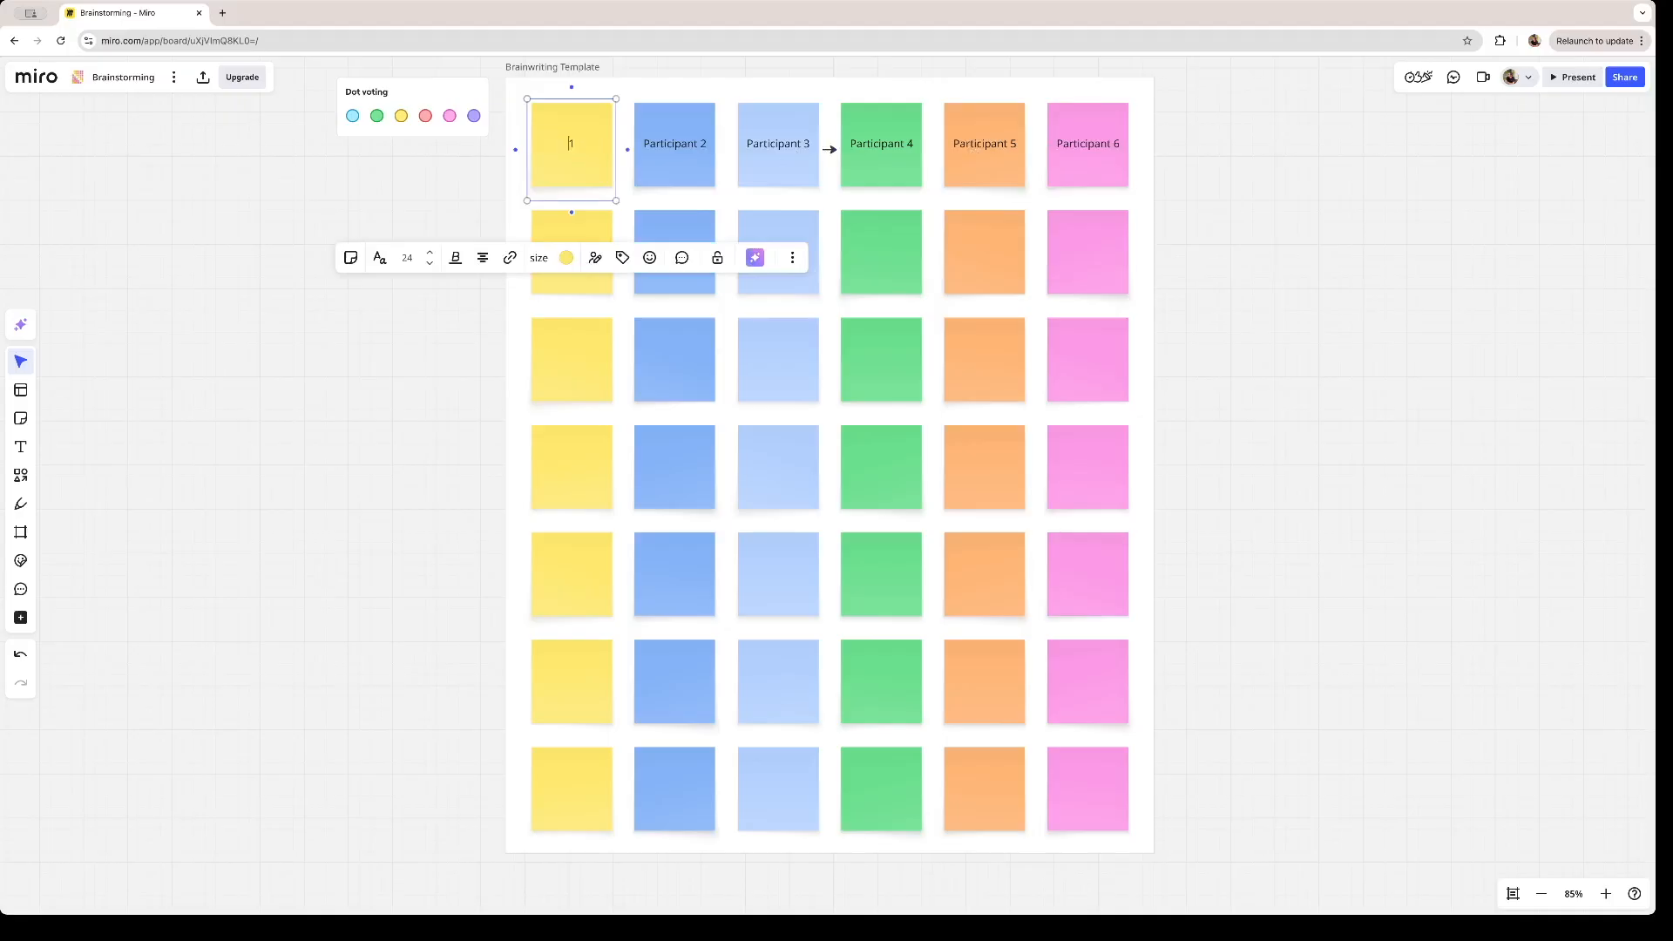
text(Sticky Note 1)
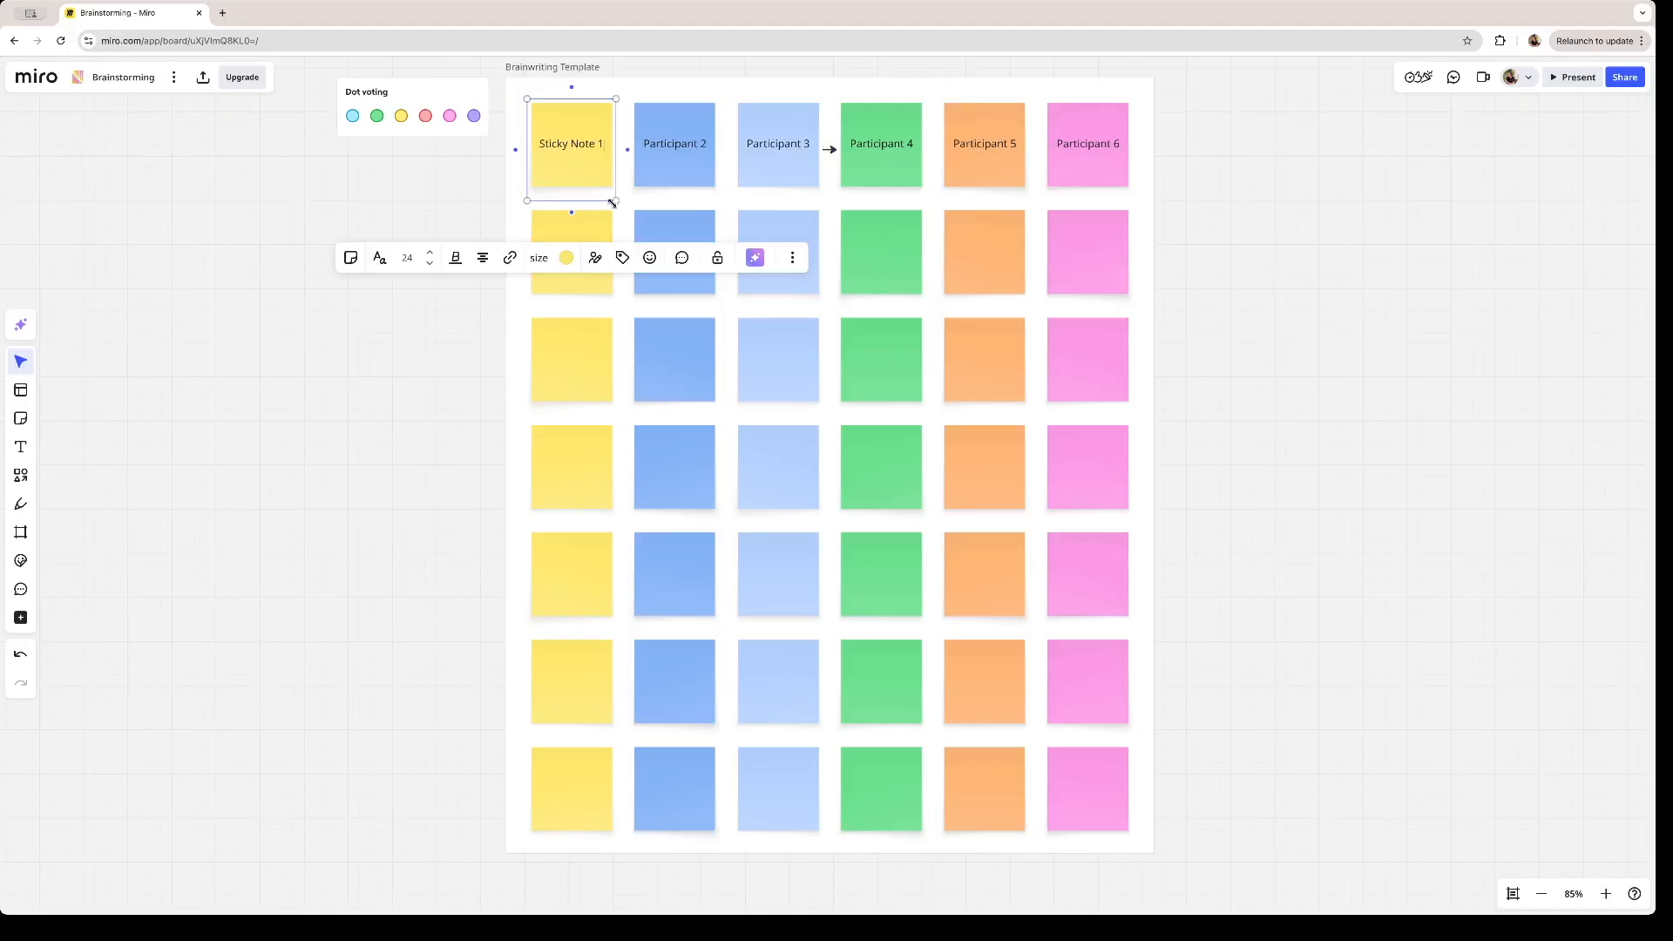
mouse_move(617, 201)
mouse_down()
mouse_move(677, 231)
mouse_move(657, 236)
mouse_move(632, 204)
mouse_up()
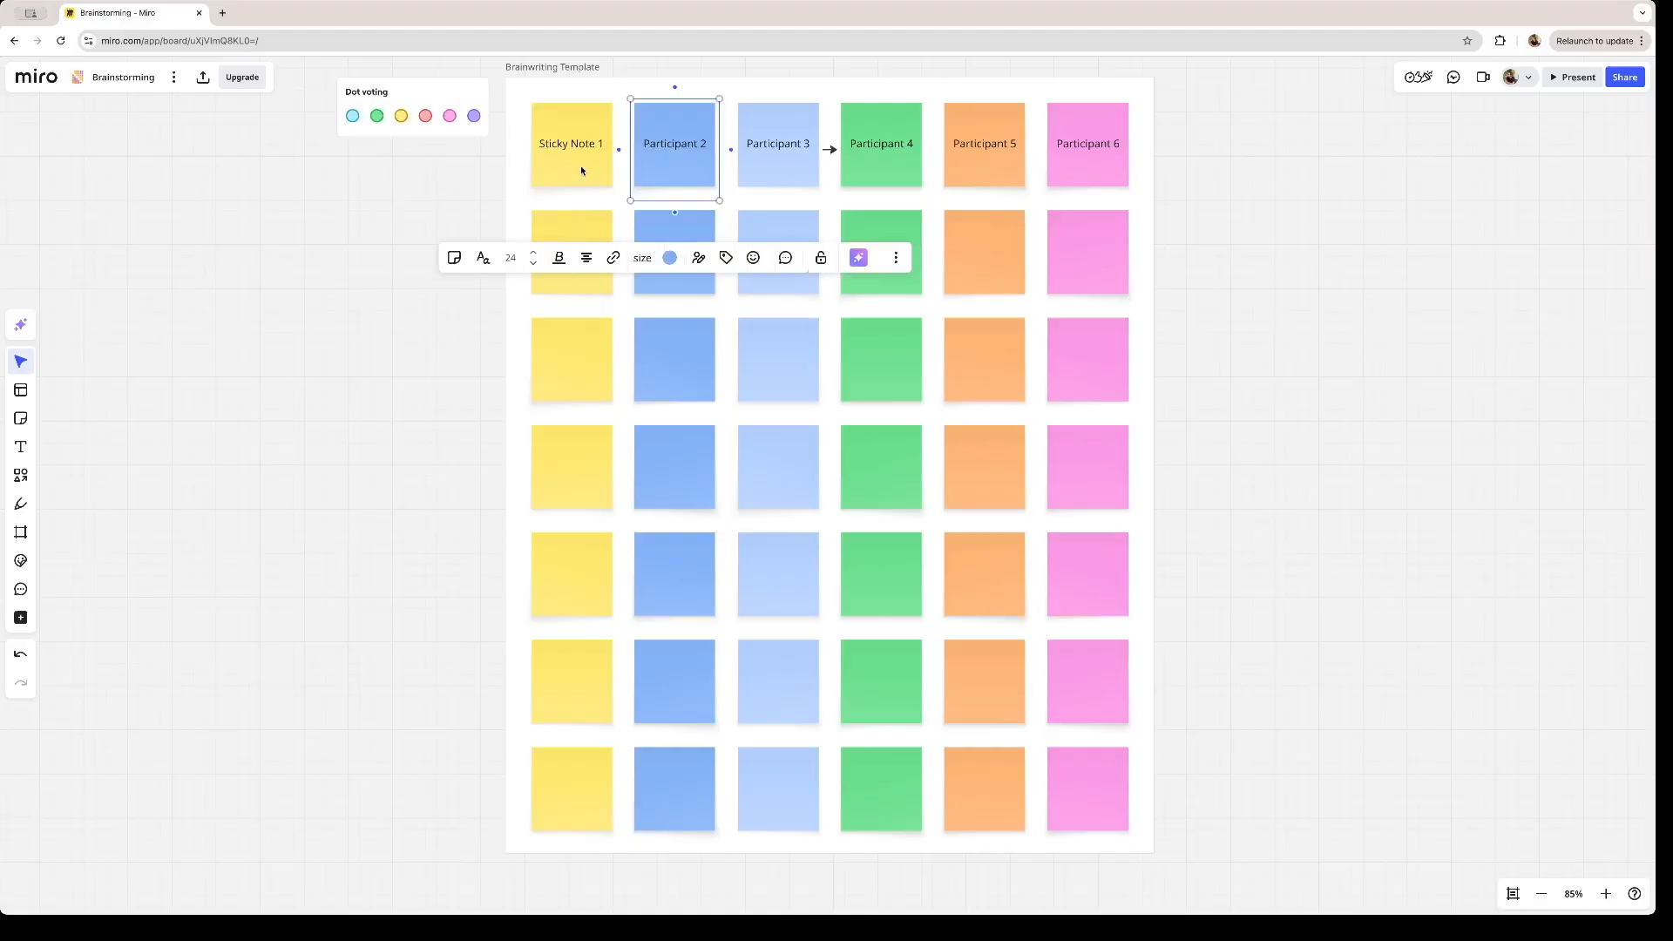
drag(582, 171, 1327, 468)
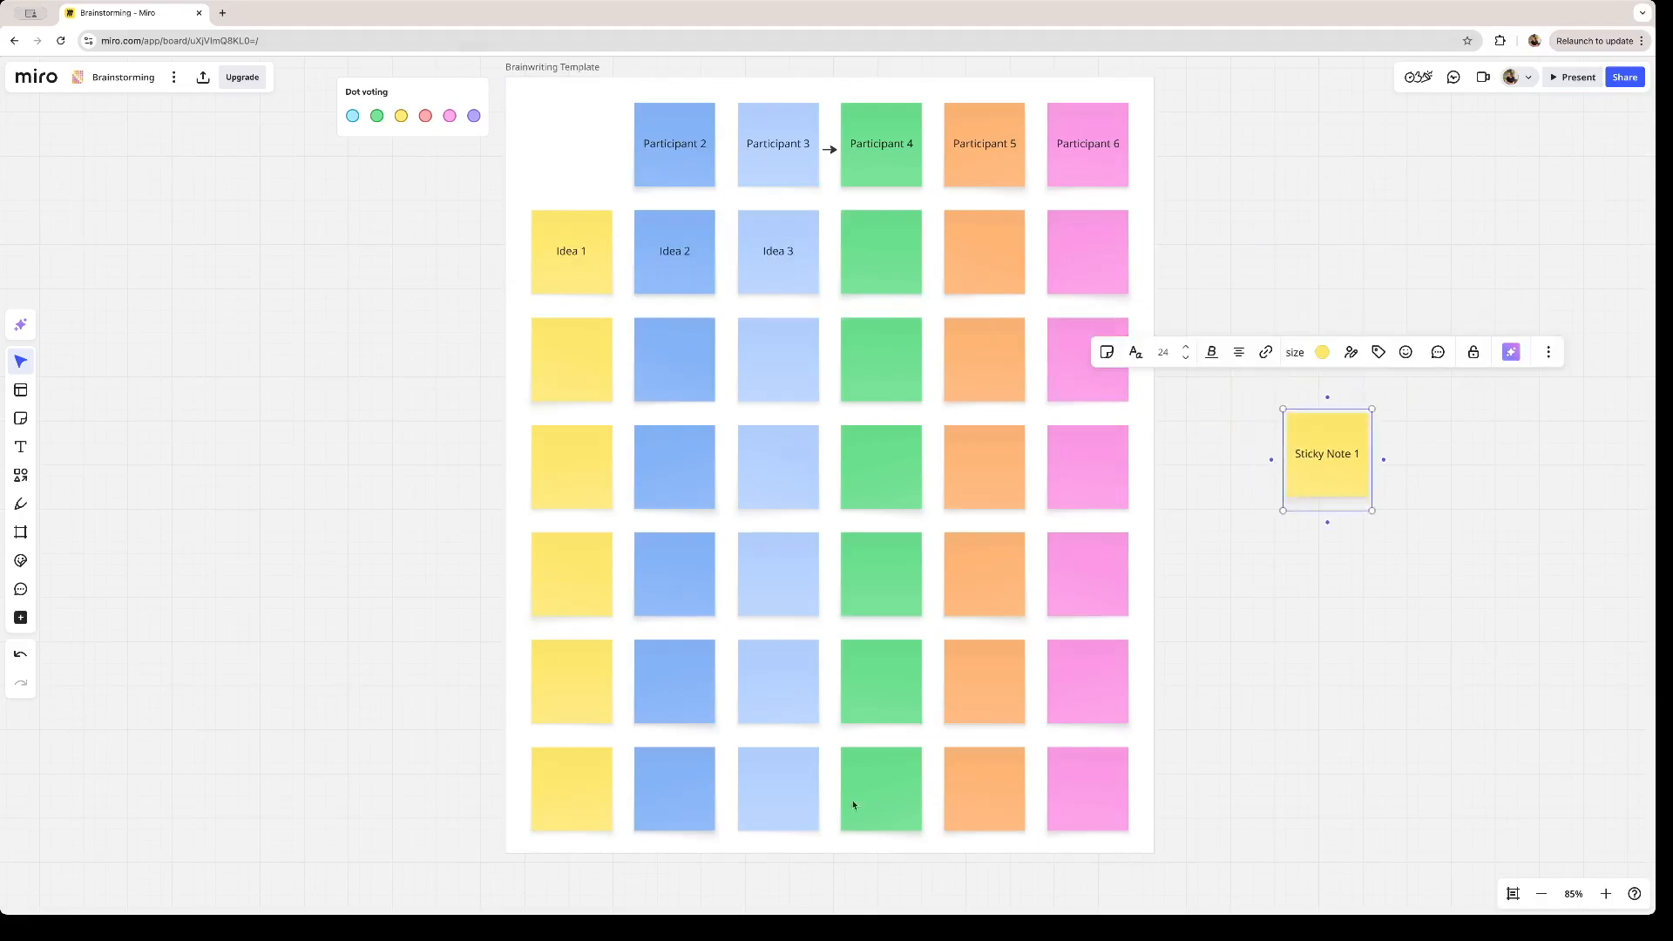
drag(1332, 473, 583, 160)
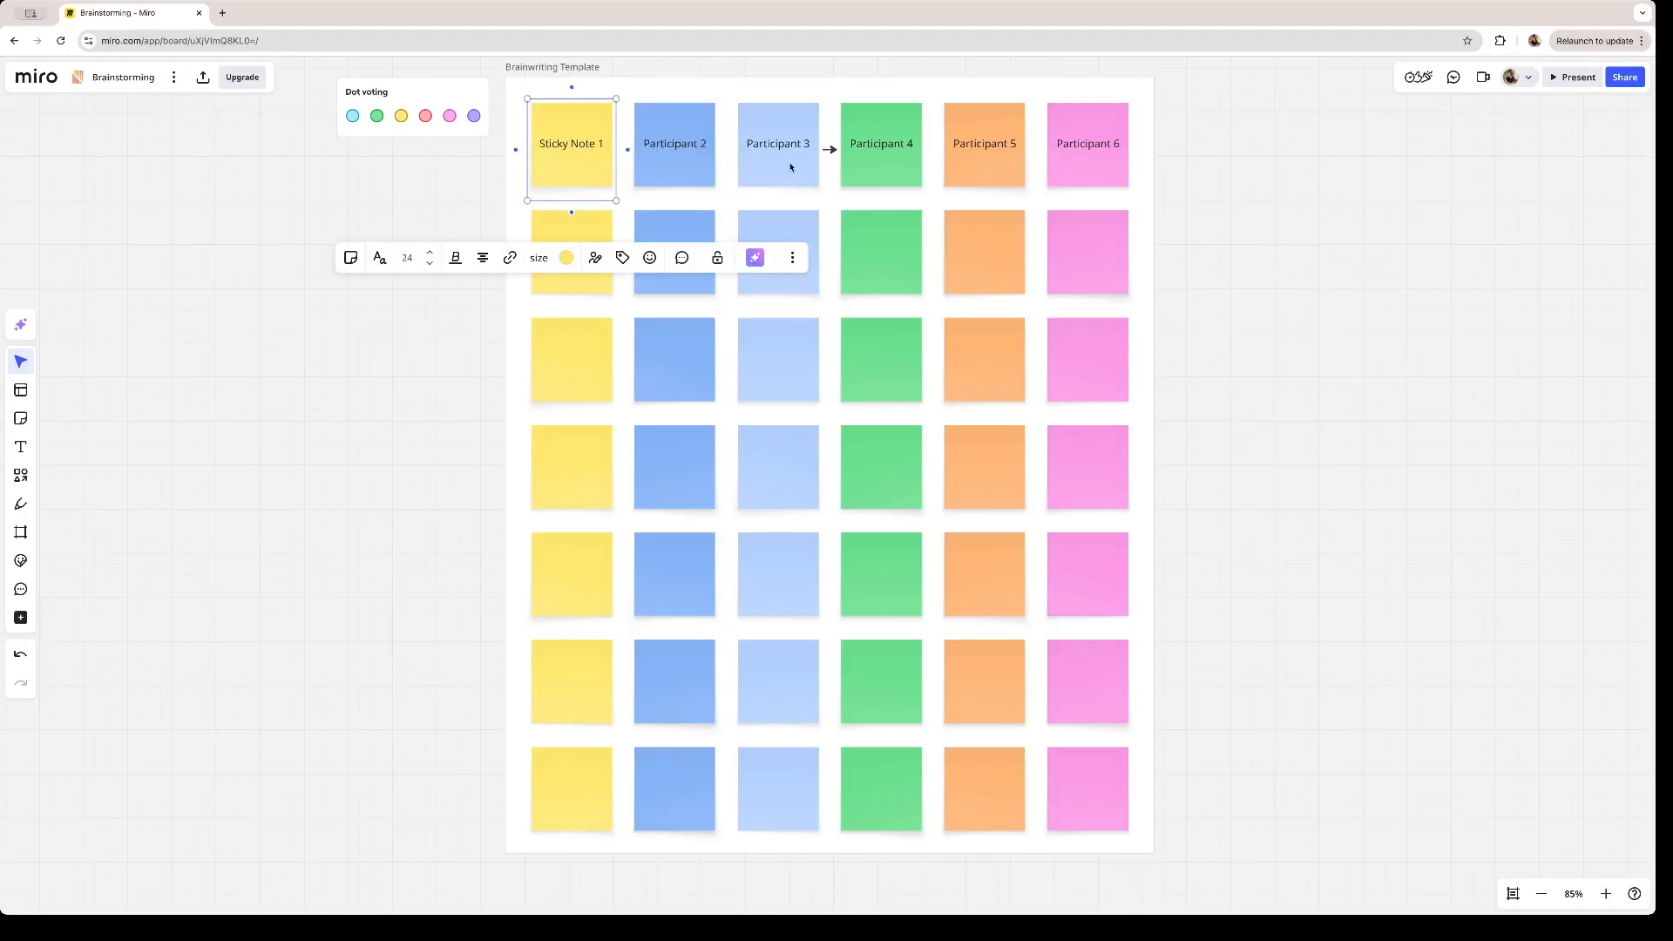
- Connect the first yellow header note to the Participant 2 note with an arrow and change its text to "Sell More on August"
click(630, 152)
mouse_move(591, 166)
mouse_down()
mouse_move(356, 236)
mouse_move(400, 223)
mouse_move(493, 320)
mouse_move(357, 242)
mouse_move(279, 238)
mouse_move(284, 252)
mouse_move(550, 197)
mouse_move(583, 146)
mouse_up()
triple_click(582, 144)
text(Sell More on August)
- Replace the text of the Participant 2 note with "Make our team bigger"
click(664, 148)
click(664, 148)
text(Make our team bigger)
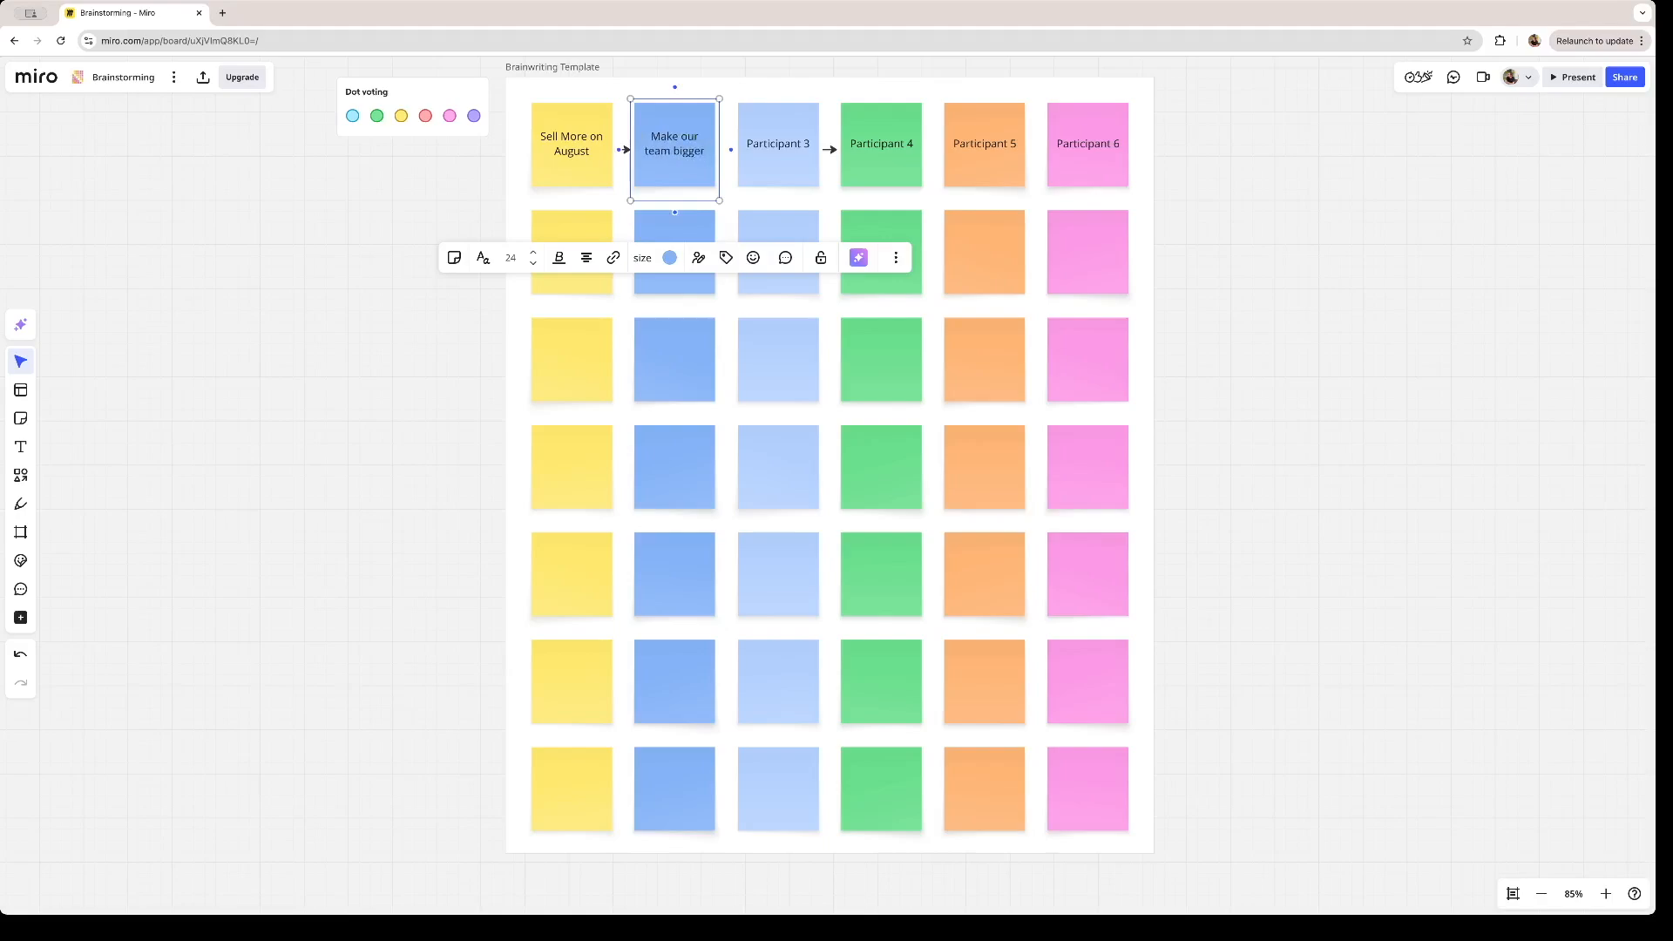
- Try moving the "Sell More on August" note outside the frame with its arrow attached, and undo the move
click(590, 172)
drag(590, 172, 448, 211)
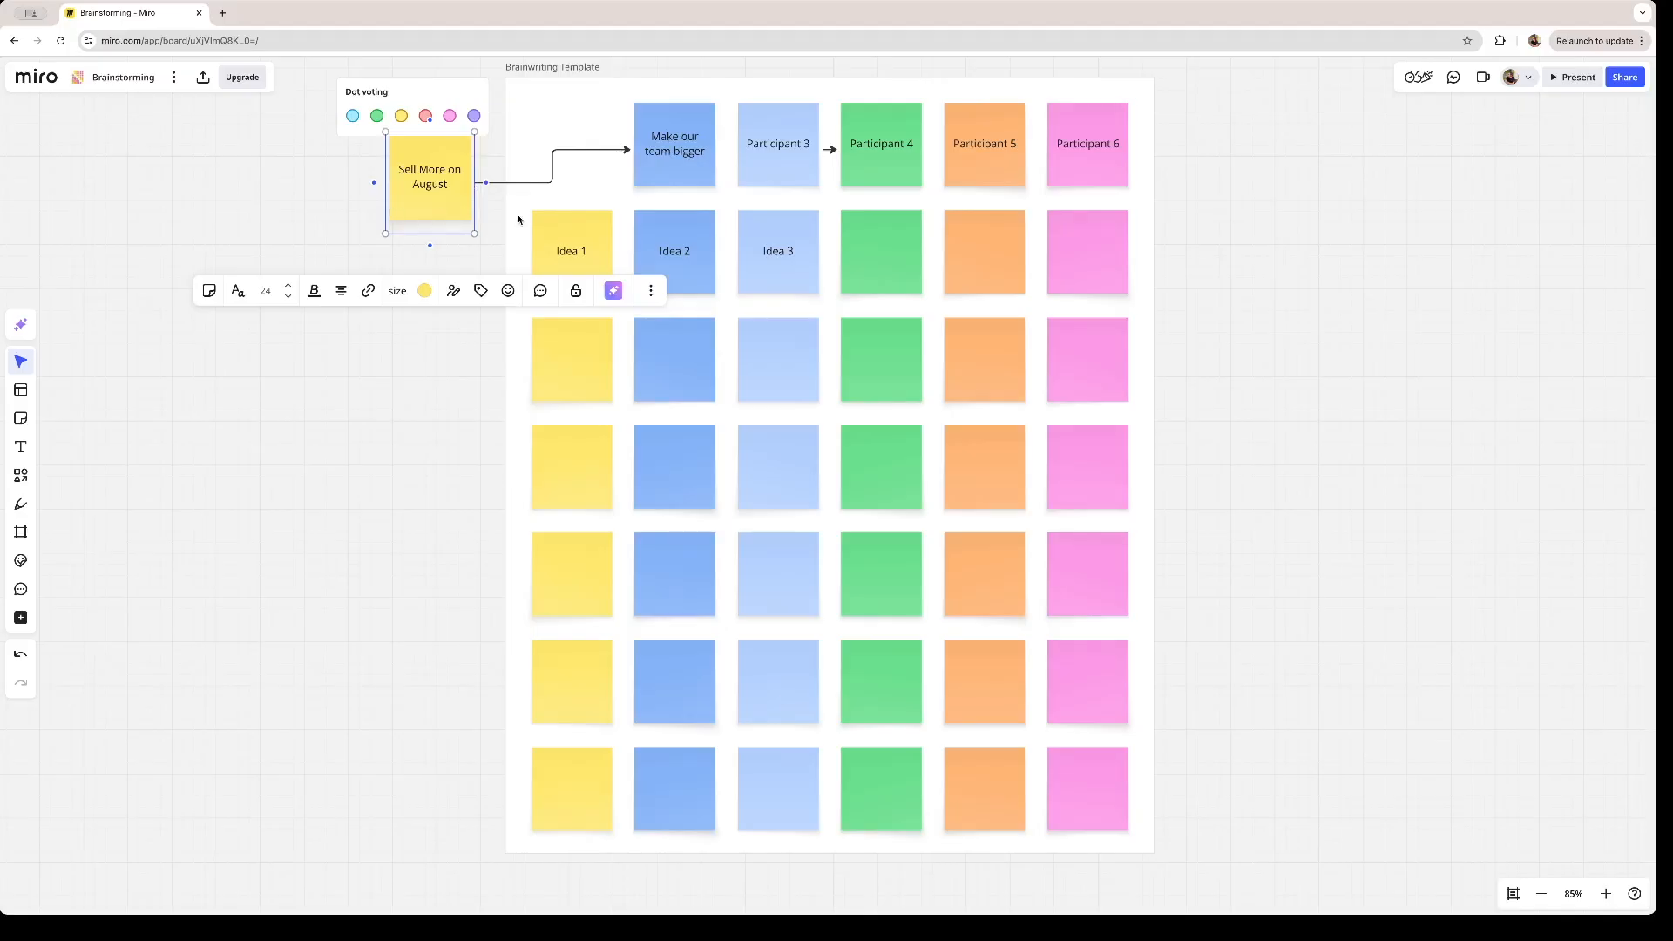
key(ctrl+z)
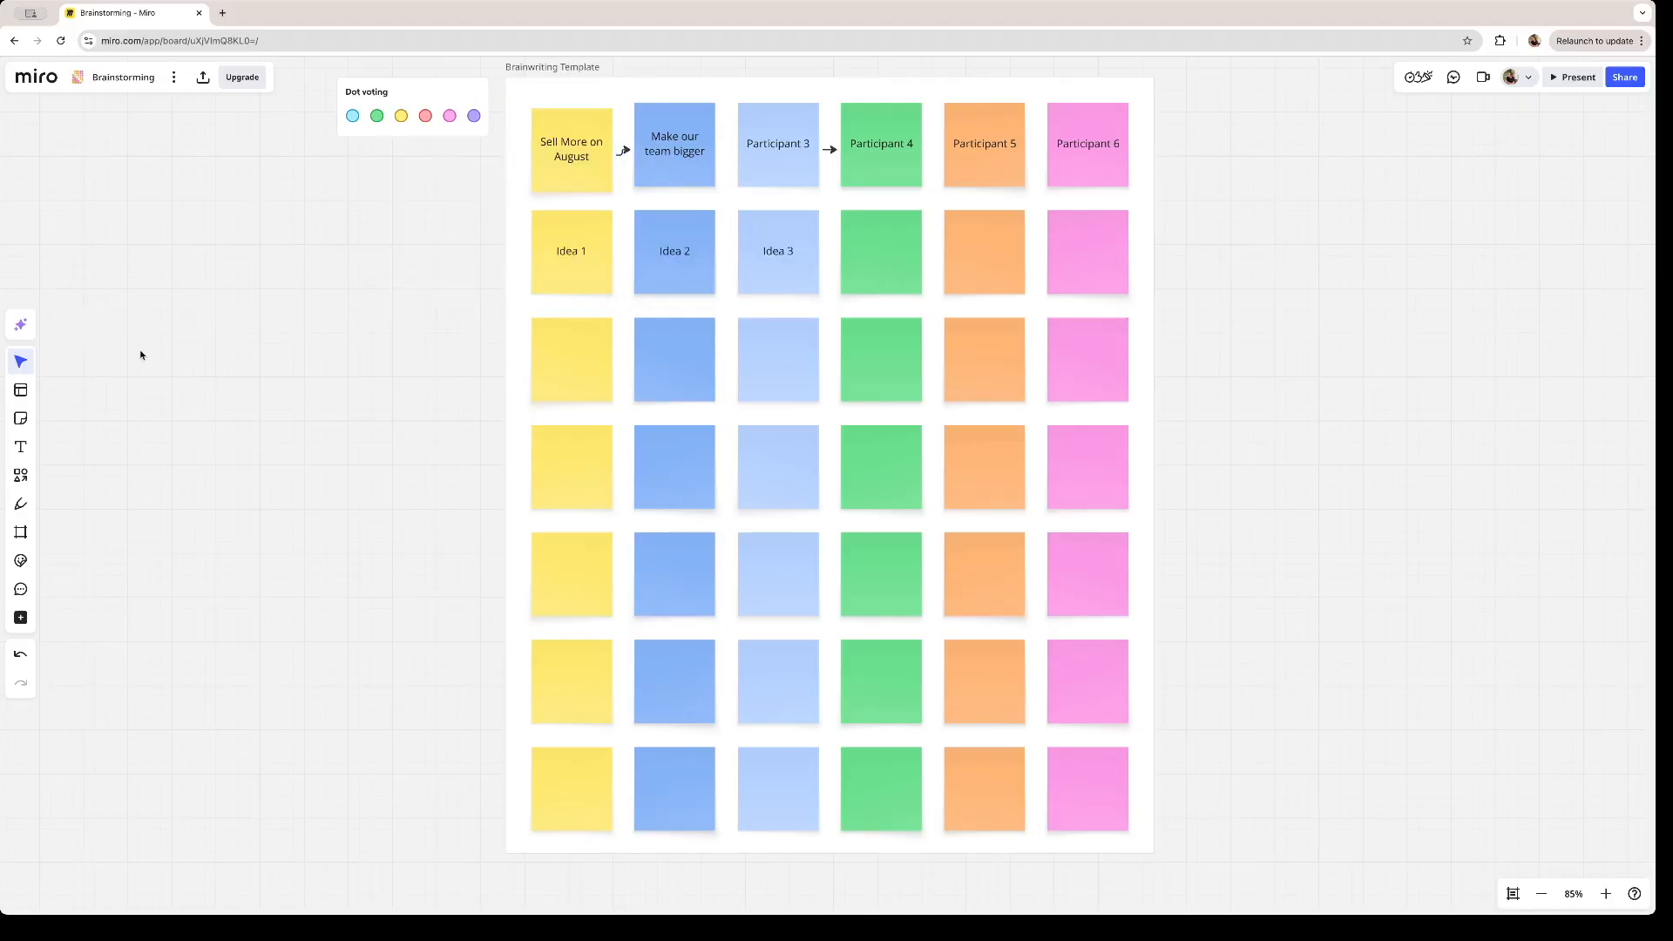
- Generate AI images on the board with the prompt "Cute Cat Pictures"
click(17, 325)
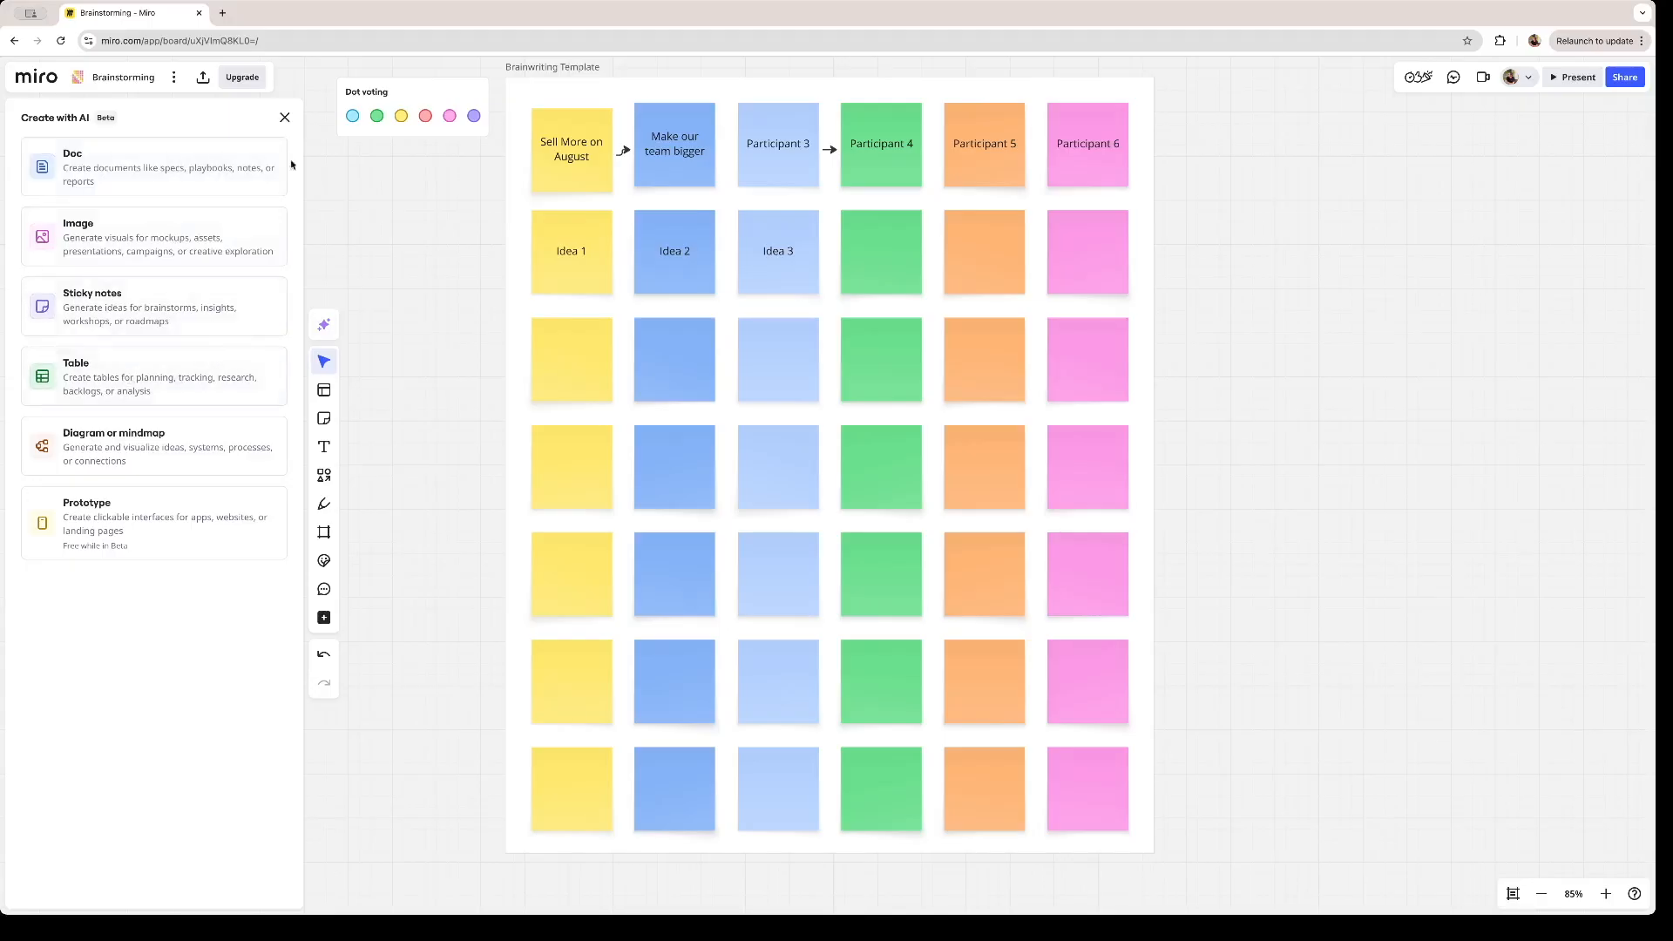
click(215, 235)
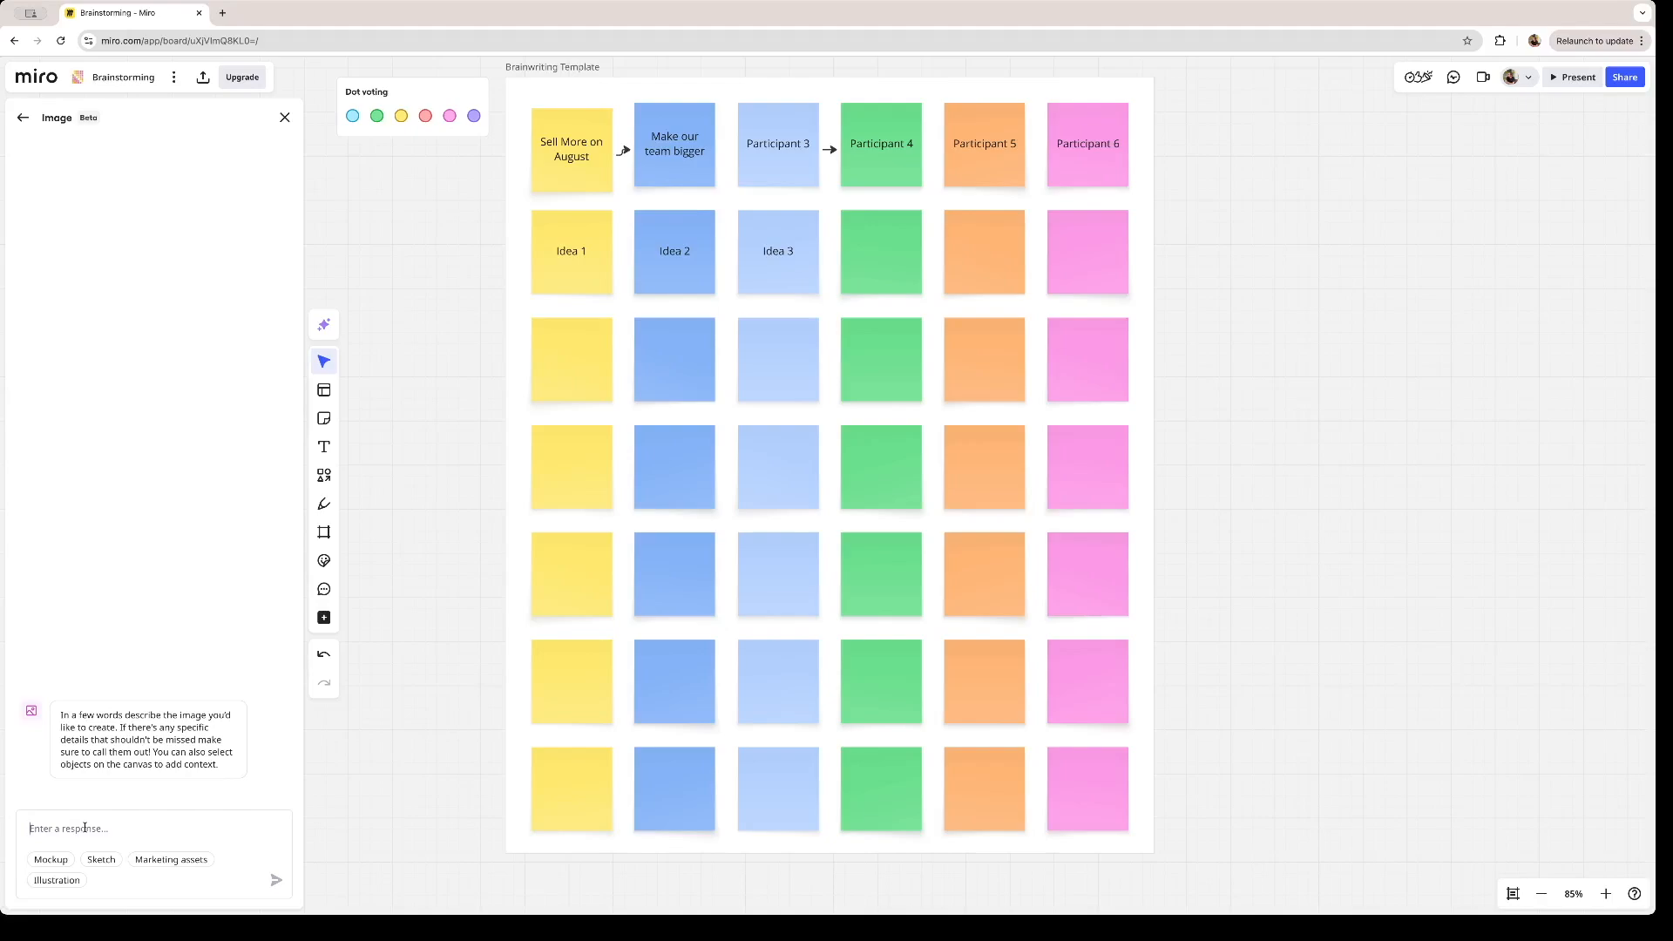
text(Cute CAt)
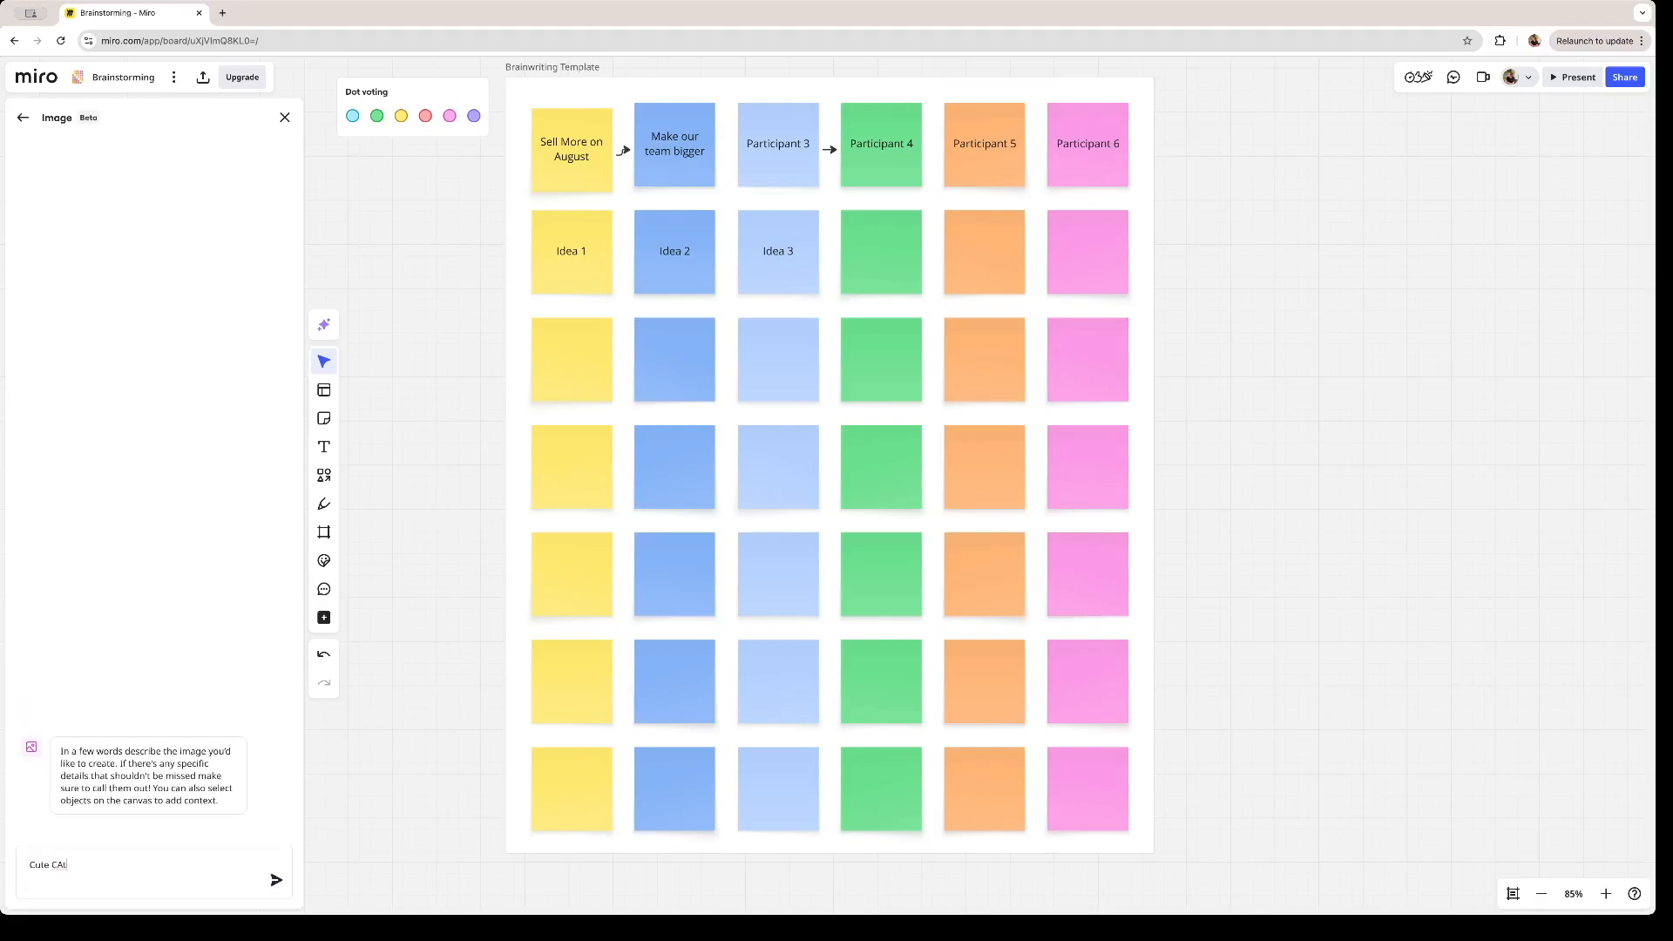
text( Pictures)
key(Return)
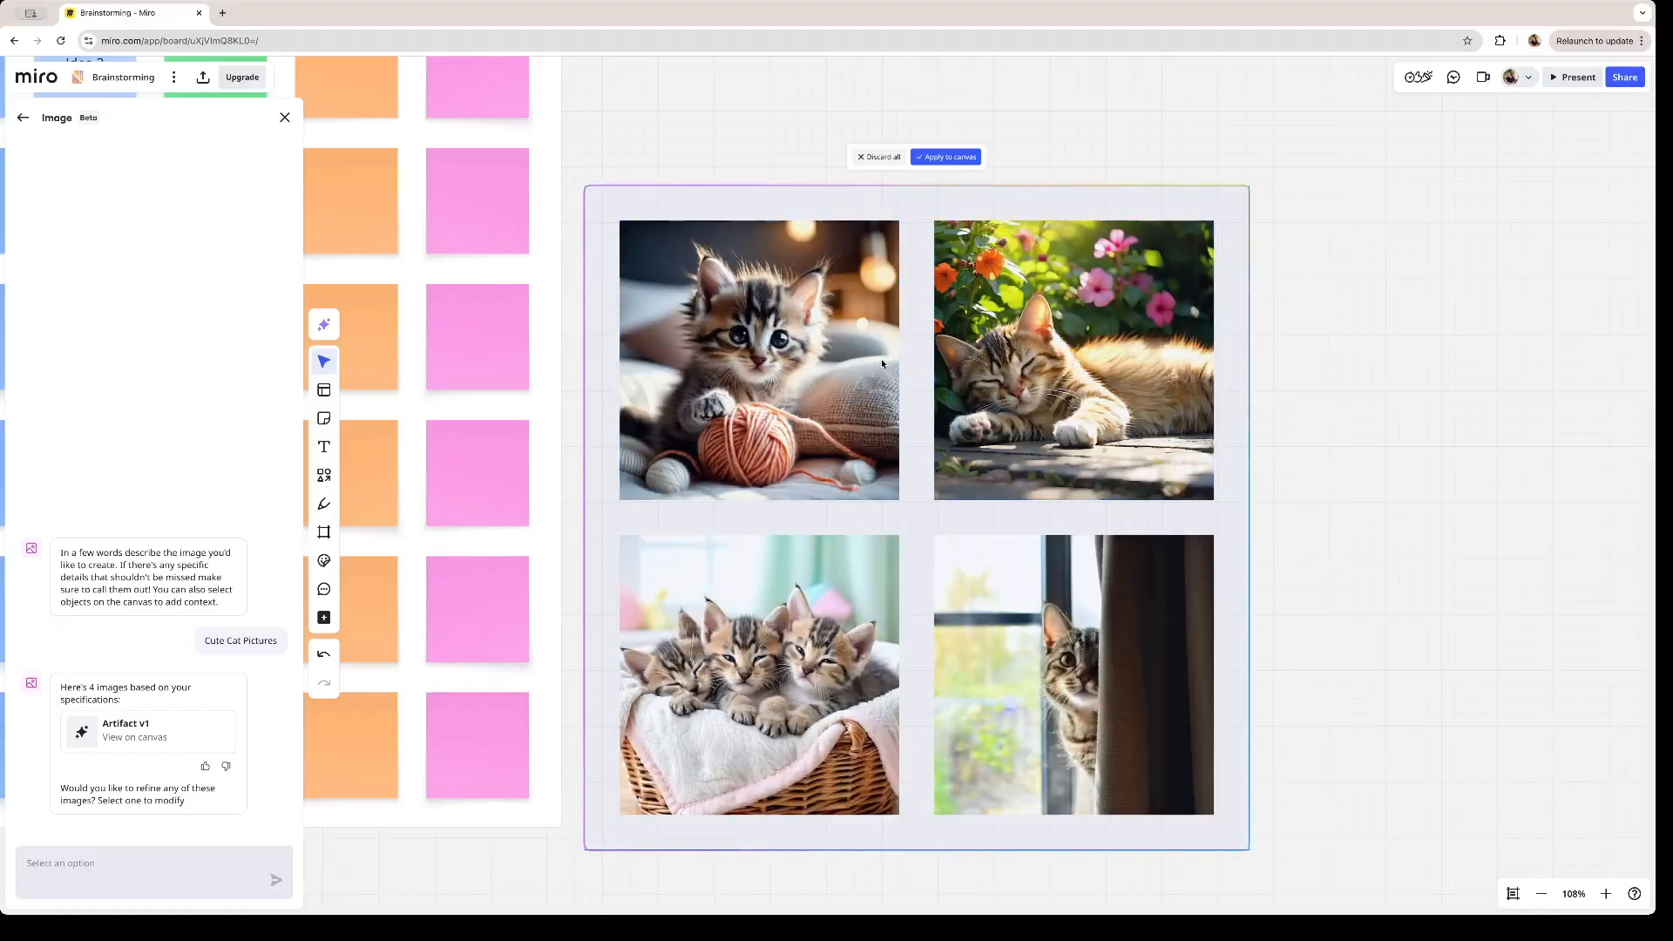
- Pick the image of the kitten with the yarn ball and apply the generated images to the canvas
click(868, 399)
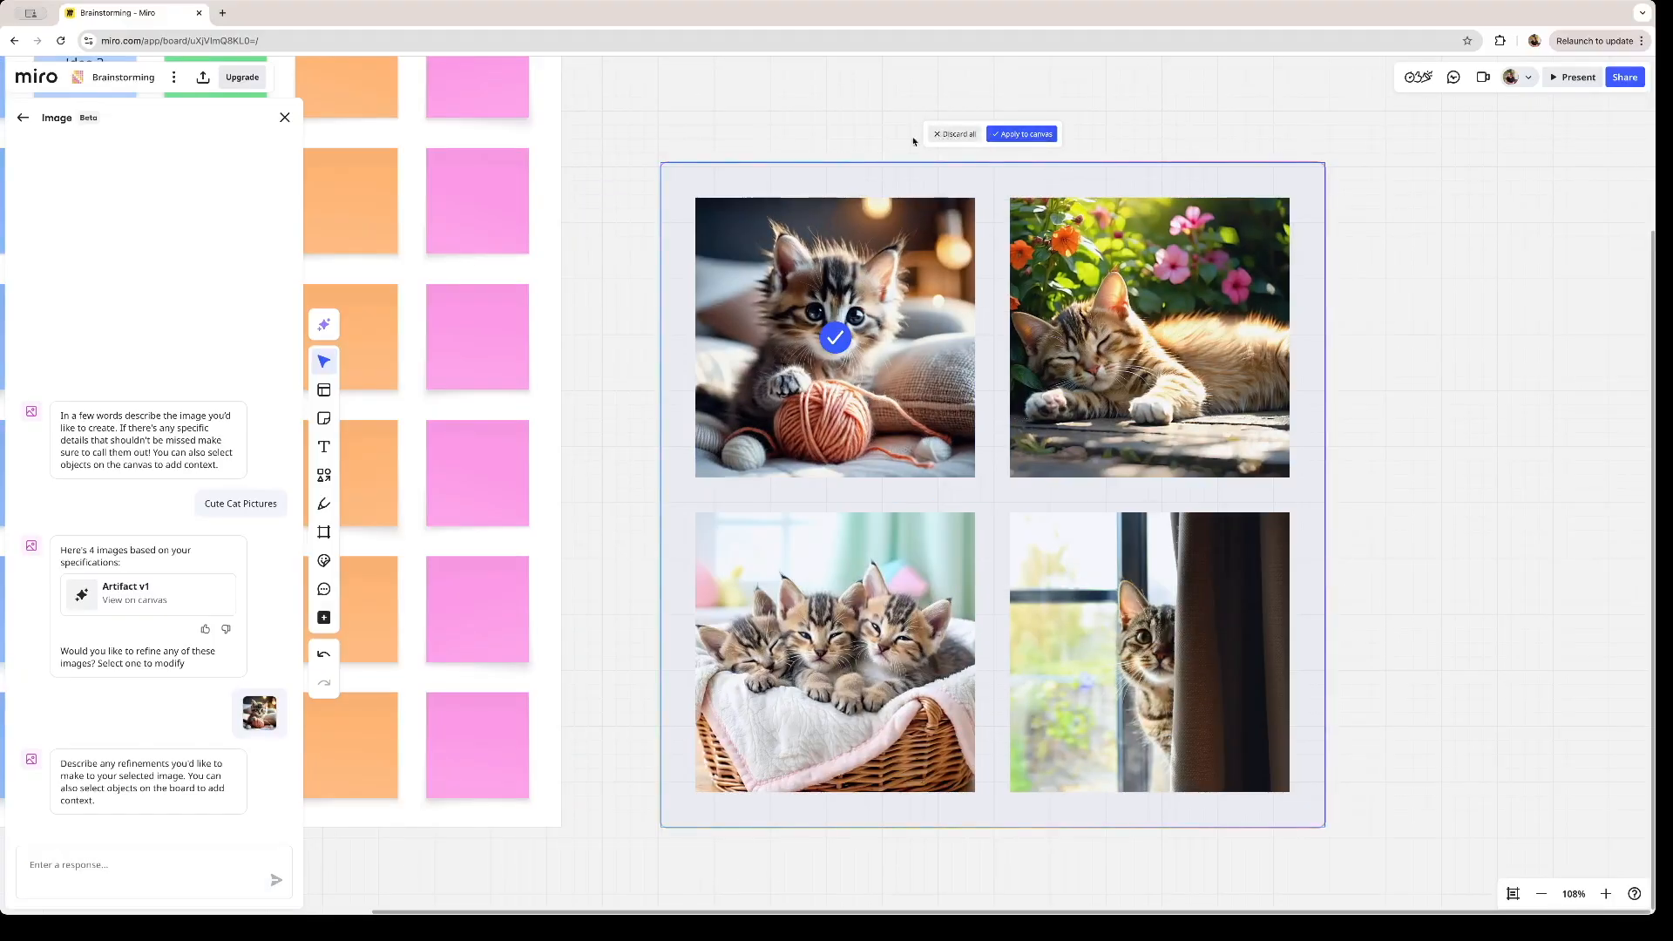
click(1022, 134)
click(1397, 279)
- Scale down the kitten-with-yarn image on the canvas from its upper corner
click(893, 364)
drag(892, 365, 893, 300)
drag(977, 132, 925, 184)
drag(834, 328, 833, 340)
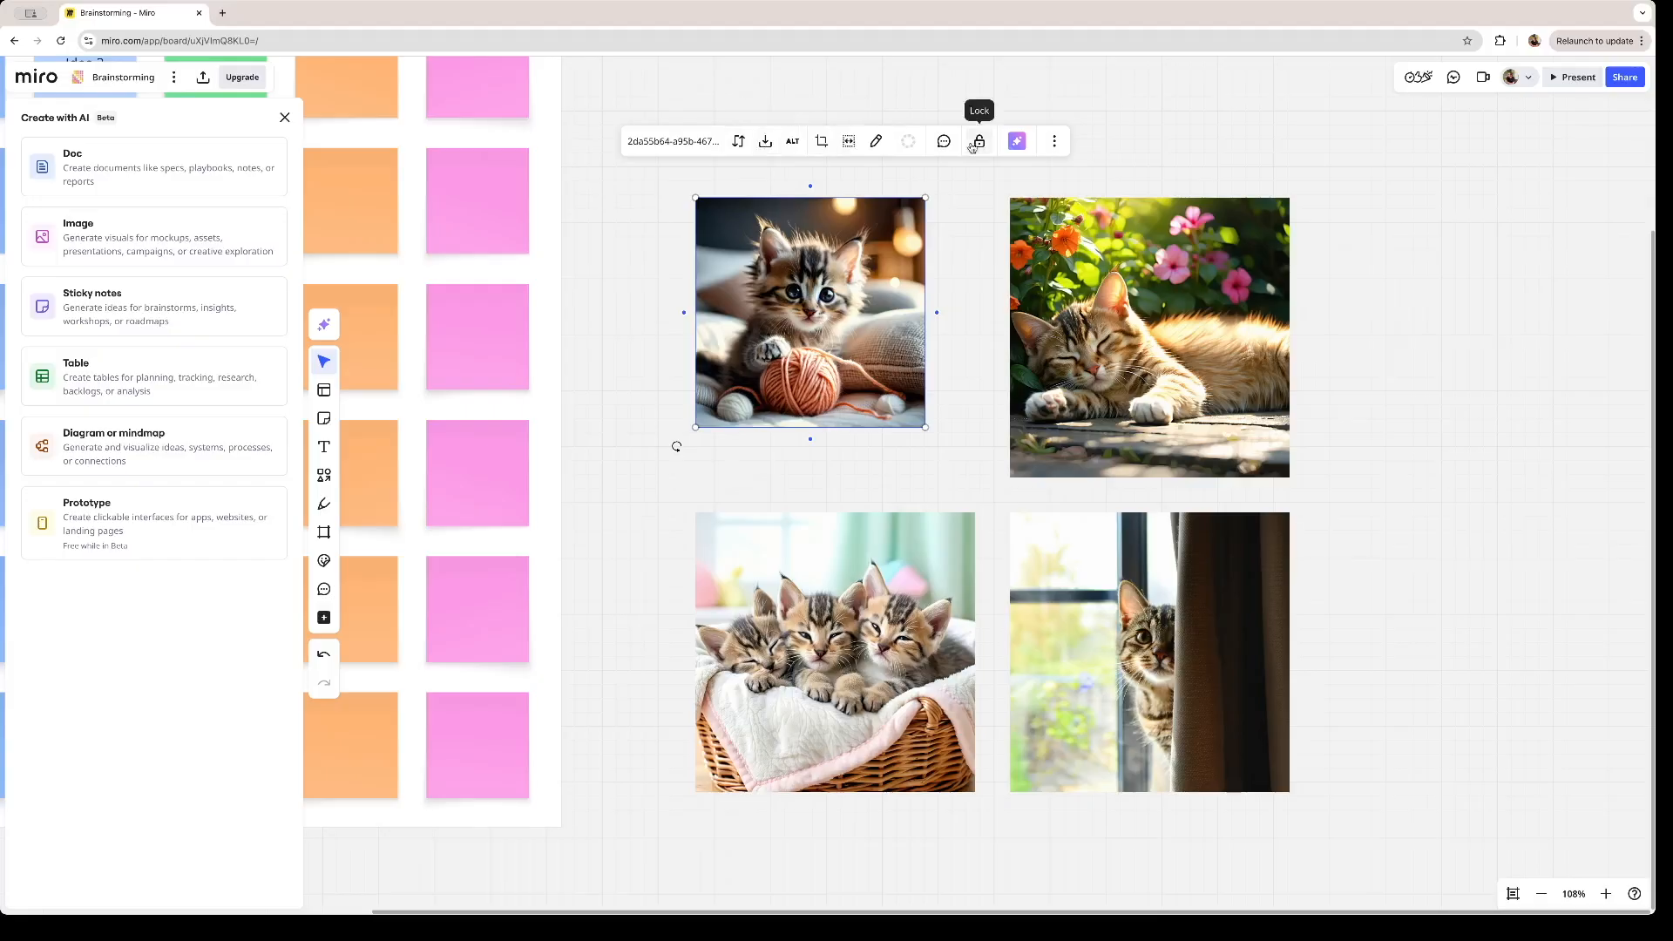
- In the image editor, set the contrast of the kitten-with-yarn image to -8 and remove its background
click(858, 141)
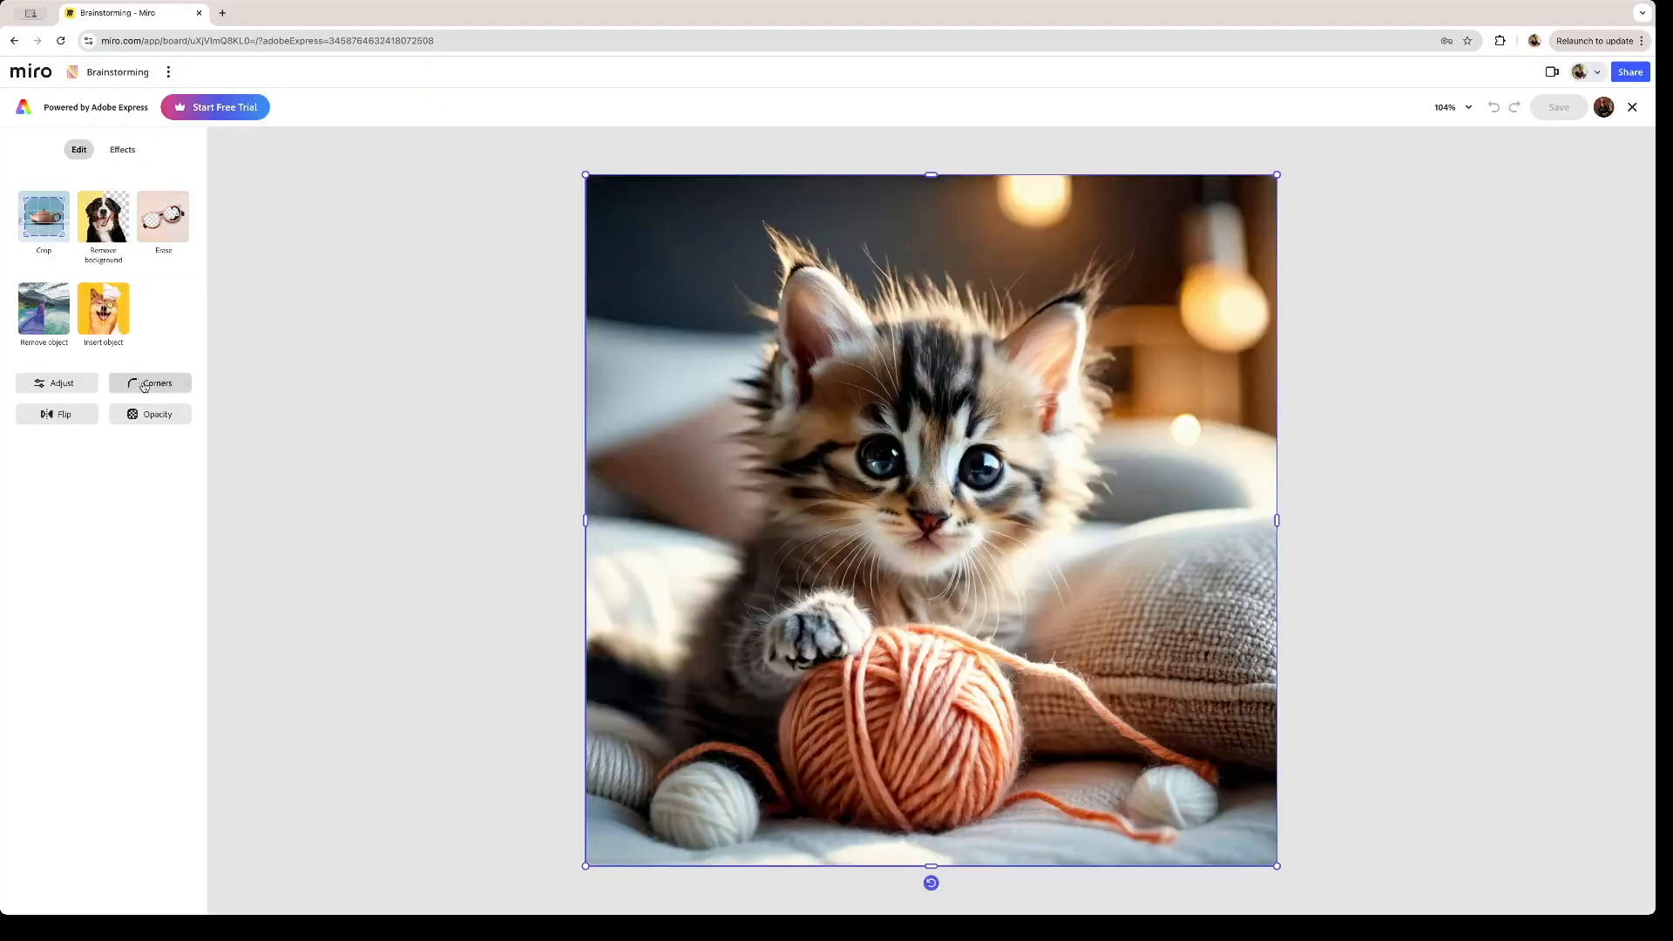
click(148, 384)
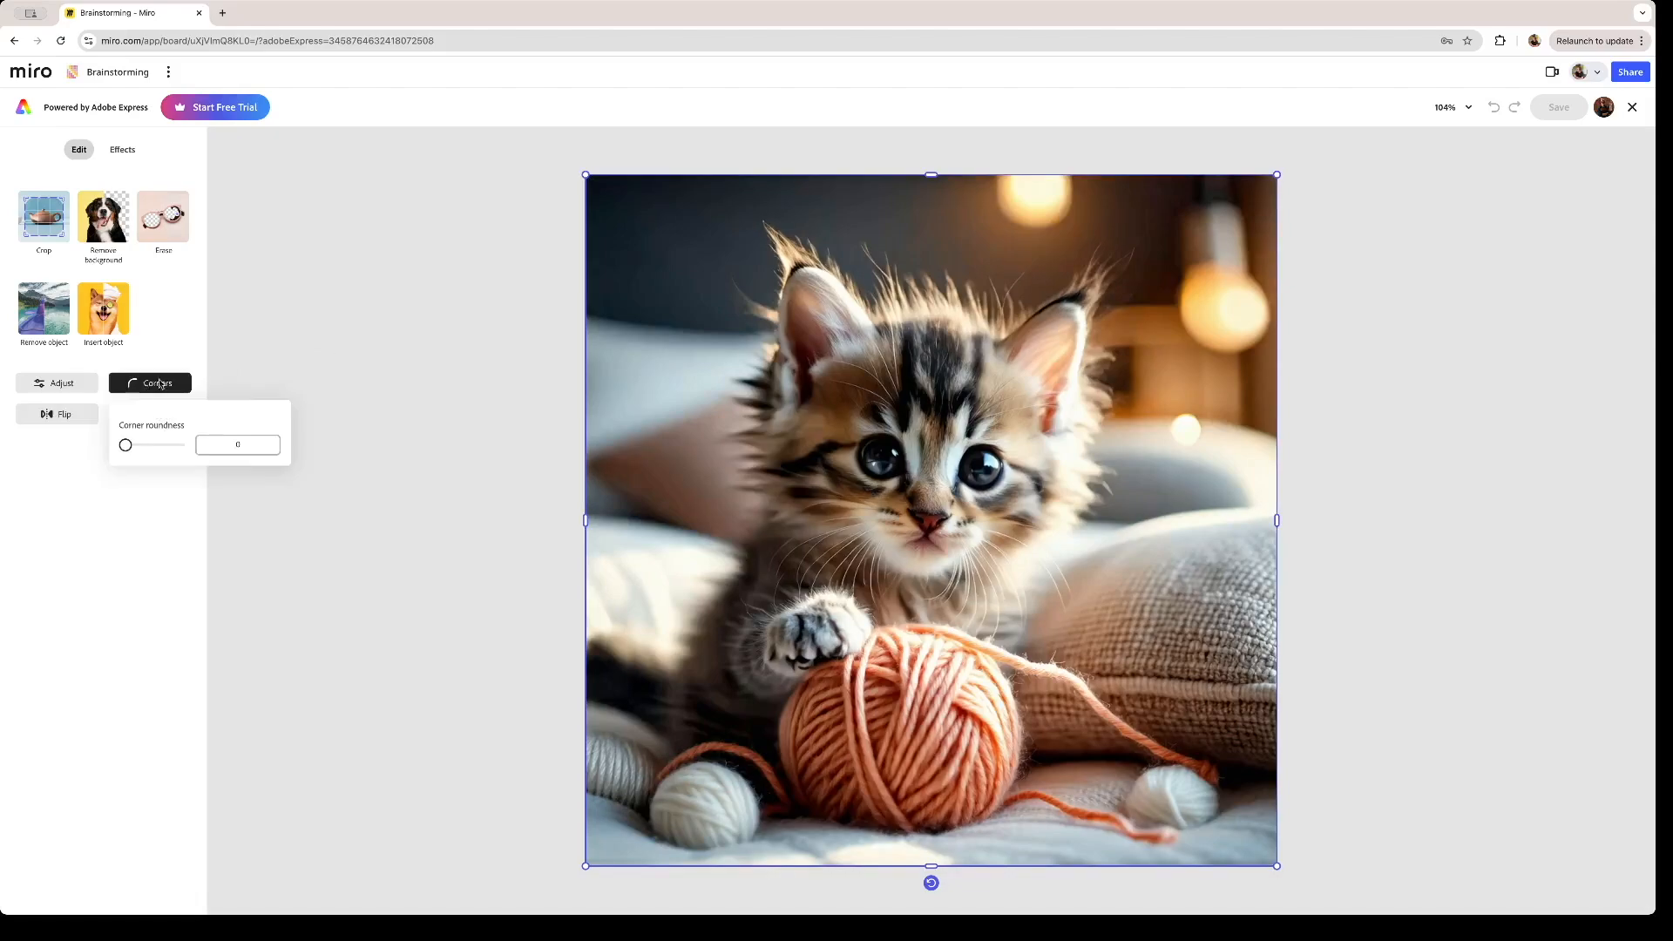
mouse_move(127, 445)
mouse_down()
mouse_move(184, 448)
mouse_move(123, 446)
mouse_up()
click(69, 382)
mouse_move(56, 237)
mouse_down()
mouse_move(79, 236)
mouse_move(49, 246)
mouse_up()
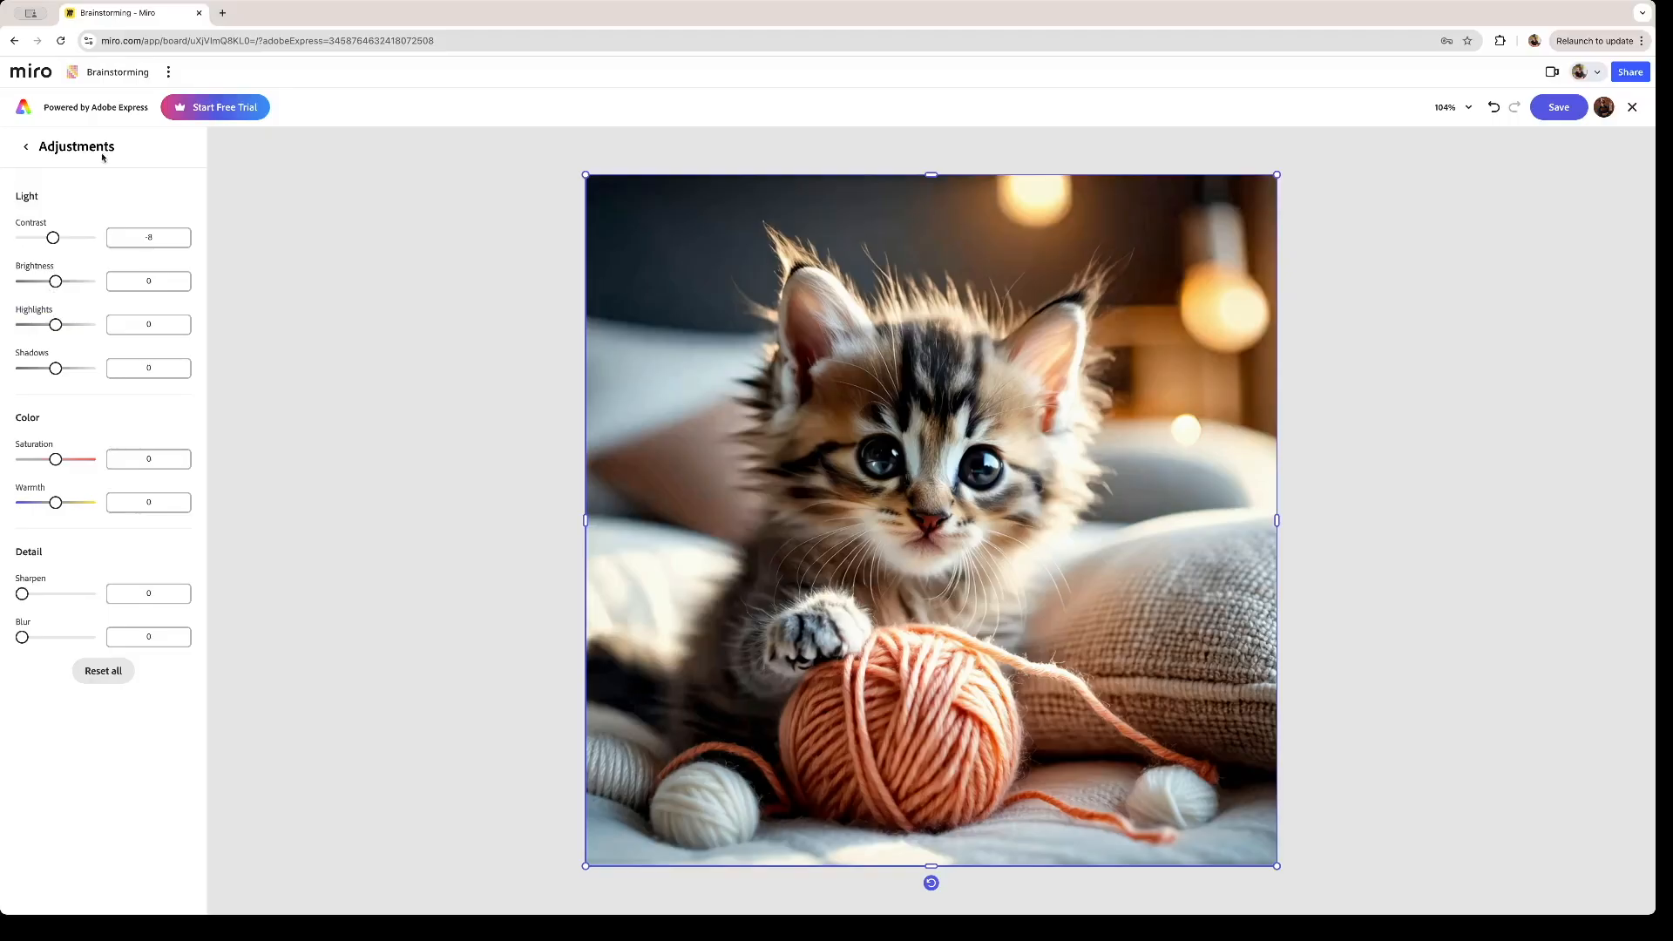
click(27, 147)
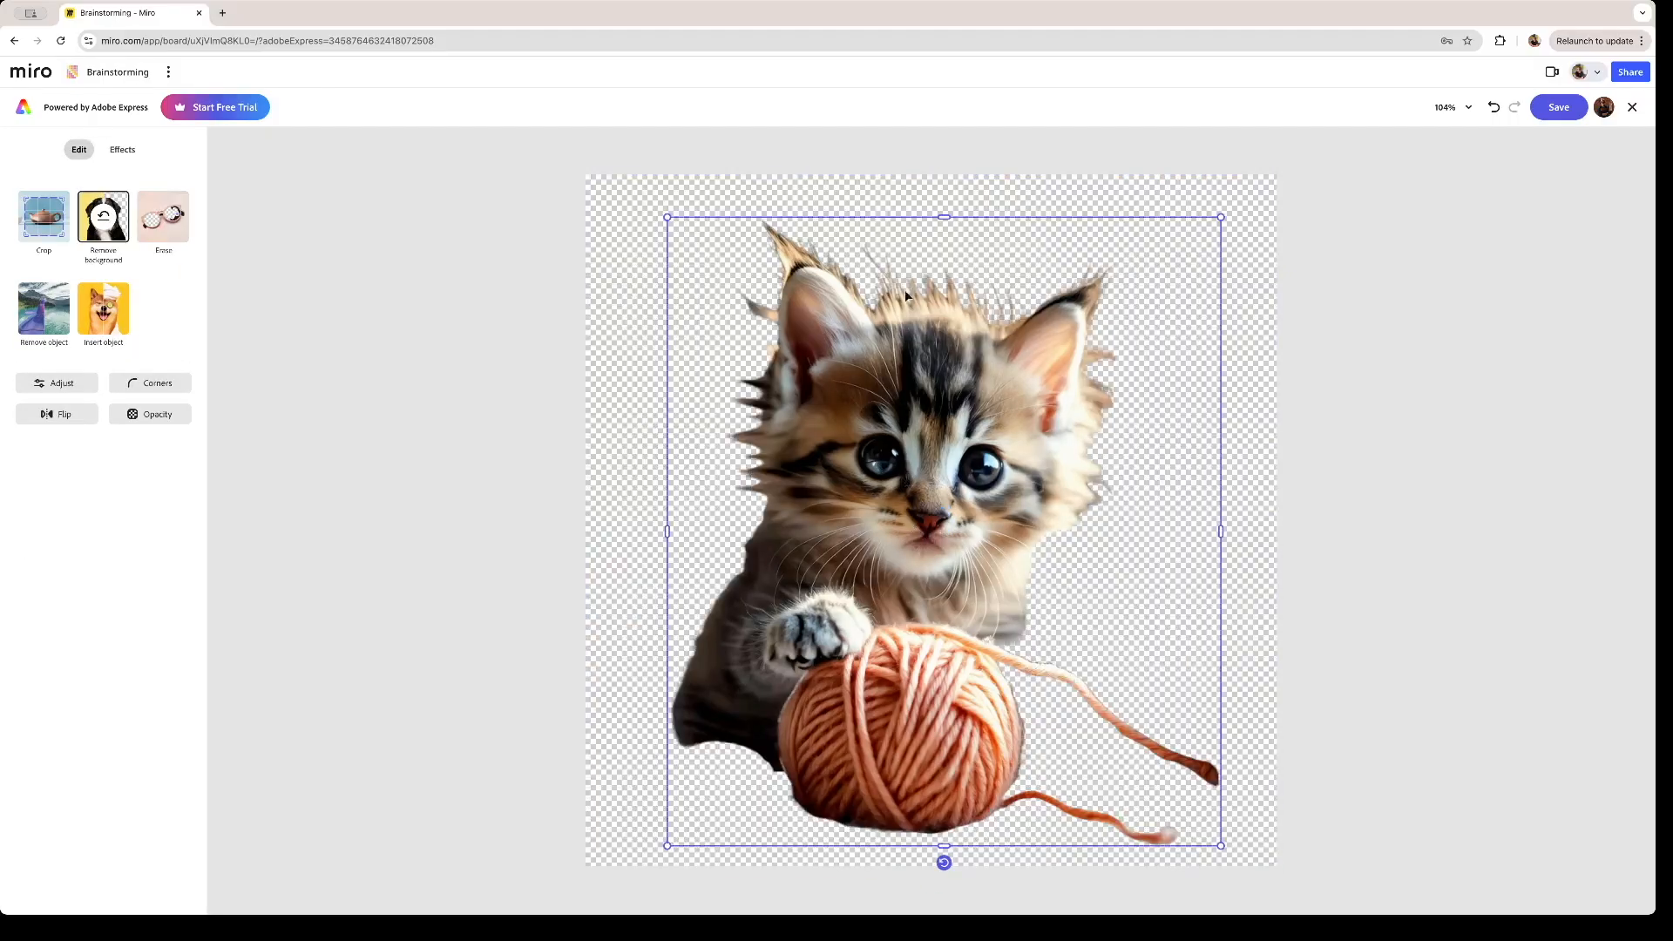
- Restore the background of the kitten-with-yarn image and save it to the board as a transparent PNG
click(103, 215)
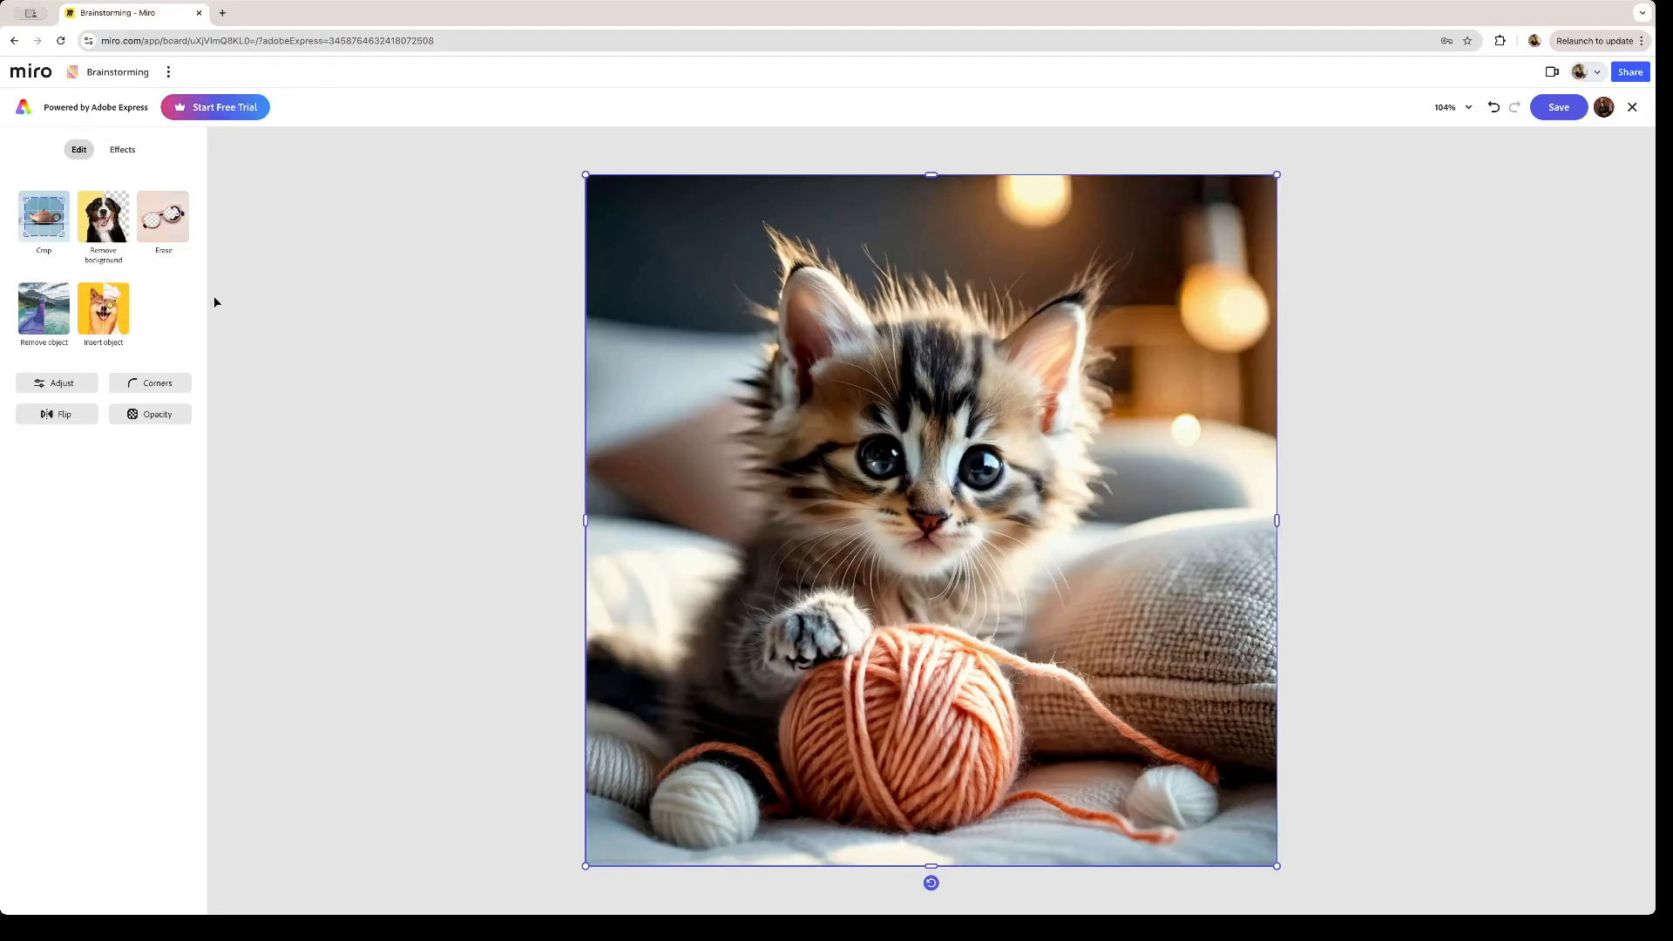
click(1557, 109)
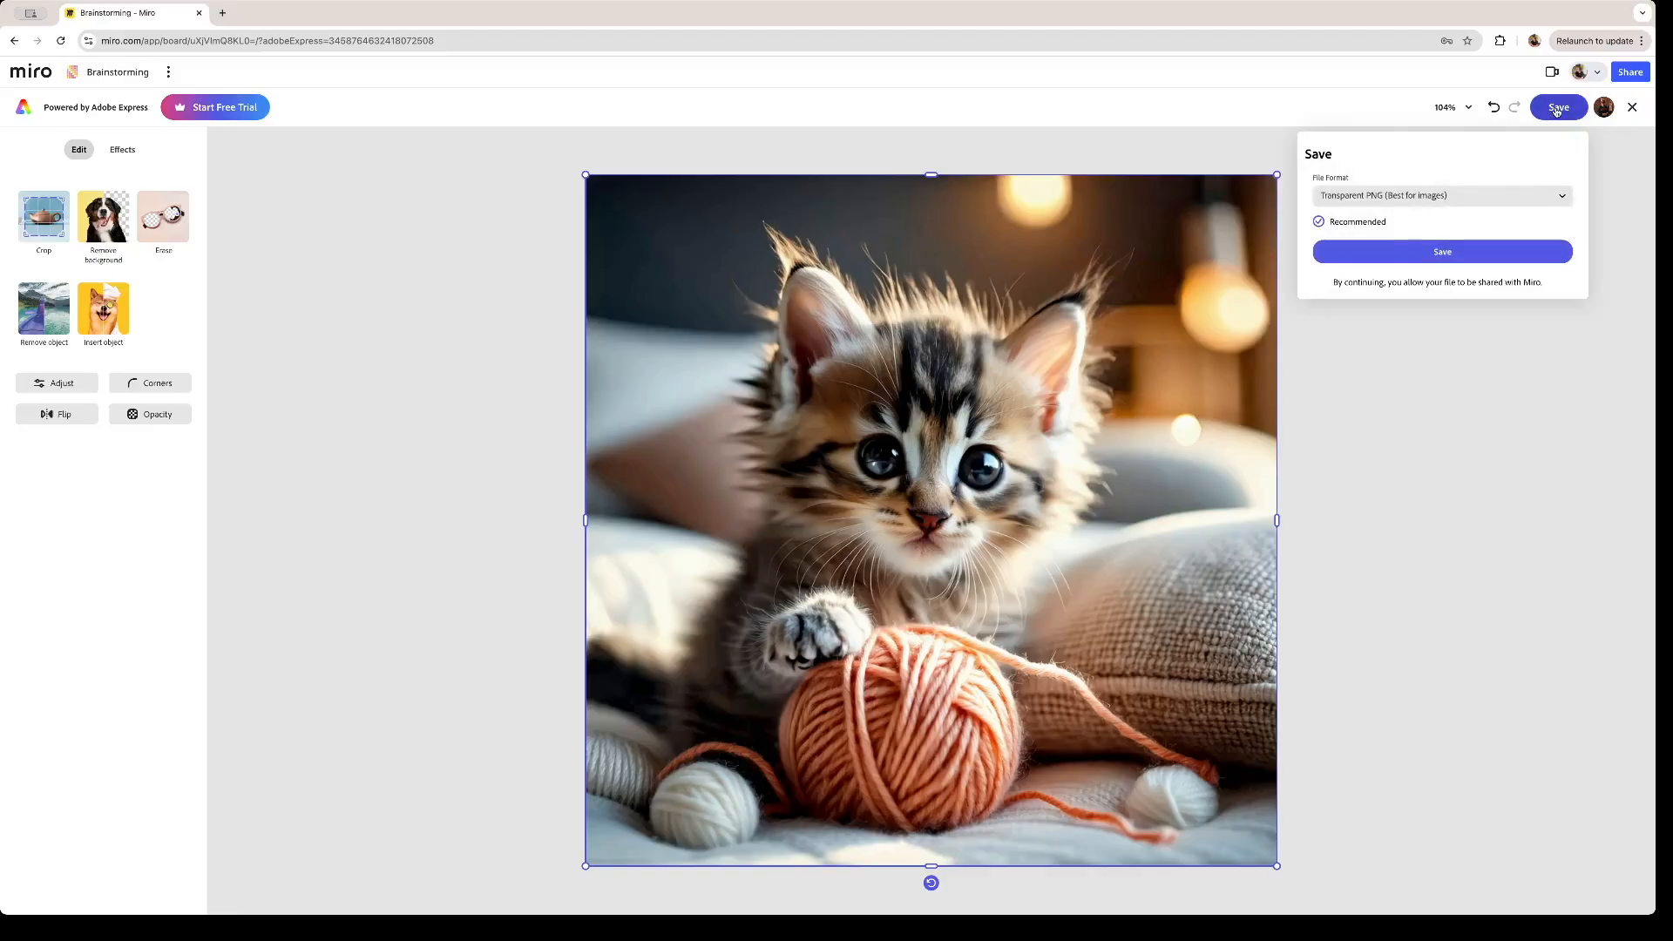
click(1447, 255)
- Move the kitten image above the Brainwriting Template and draw a pen arrow to it from the "Make our team bigger" note
scroll(950, 419, down, 5)
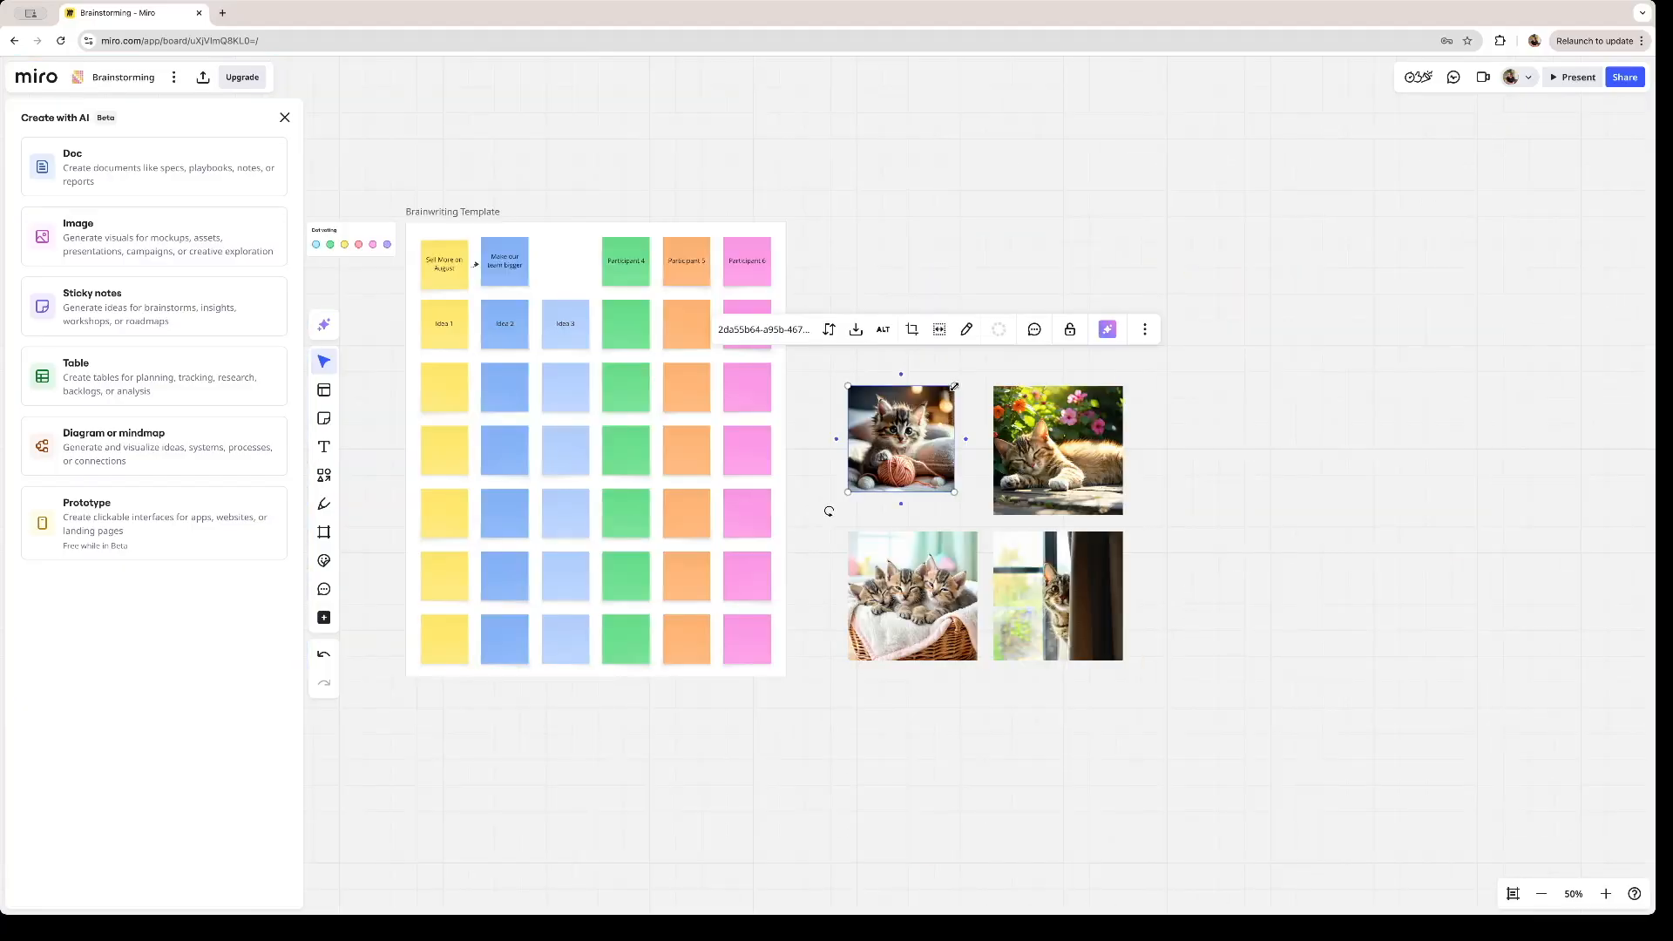
drag(950, 418, 588, 253)
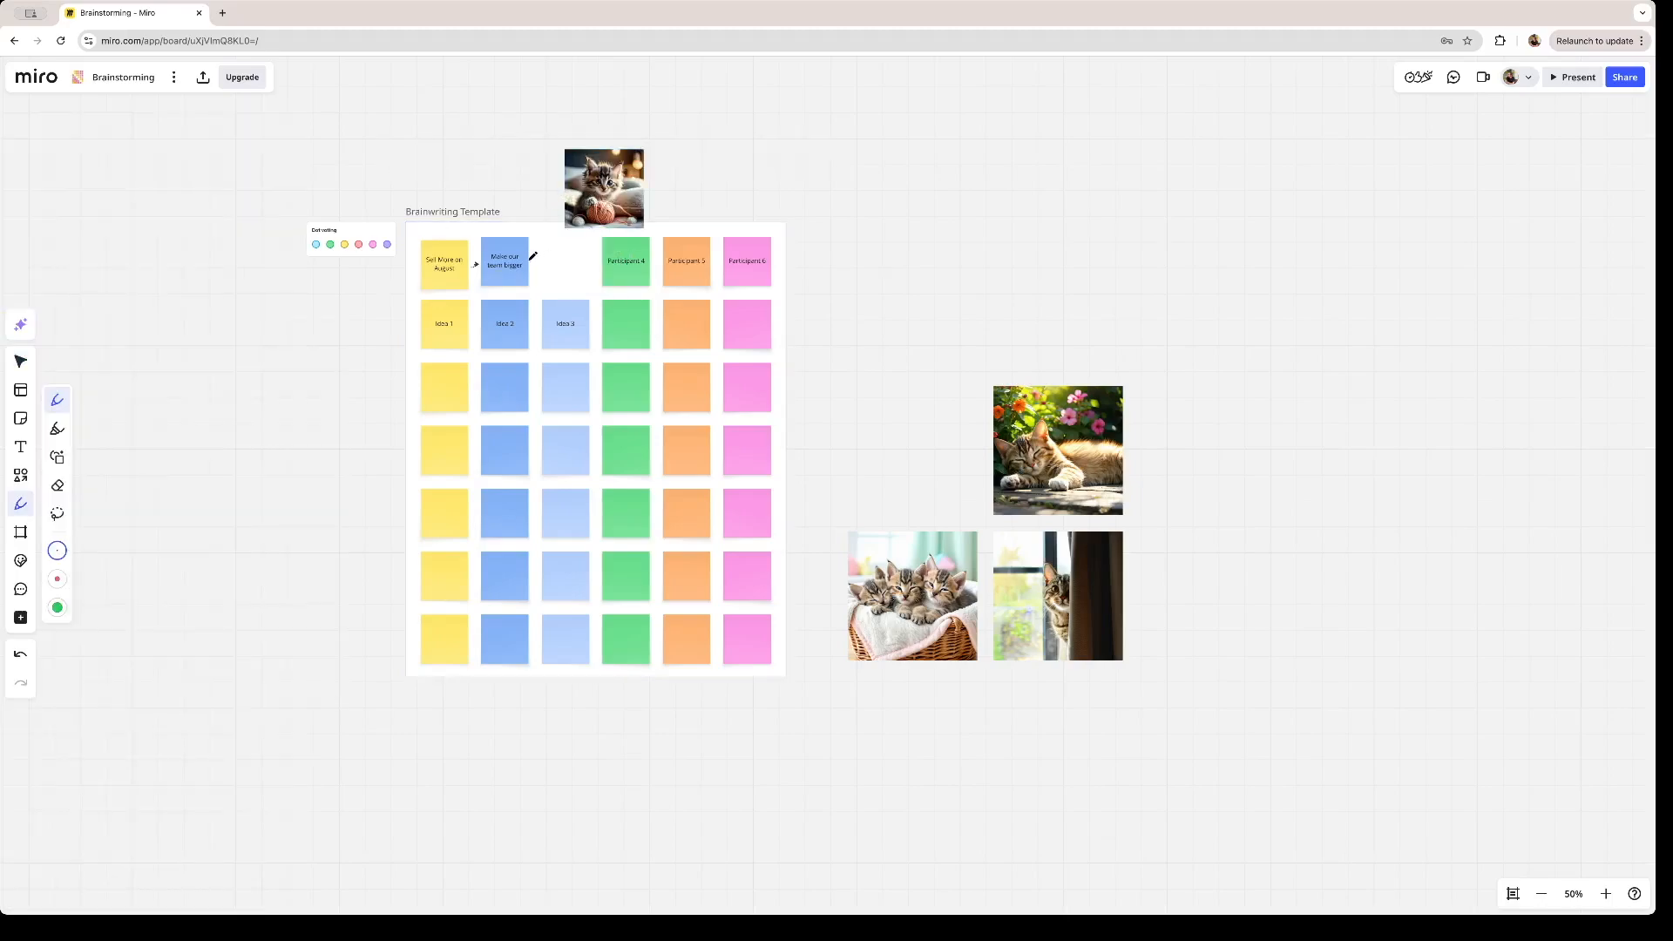
drag(545, 241, 549, 202)
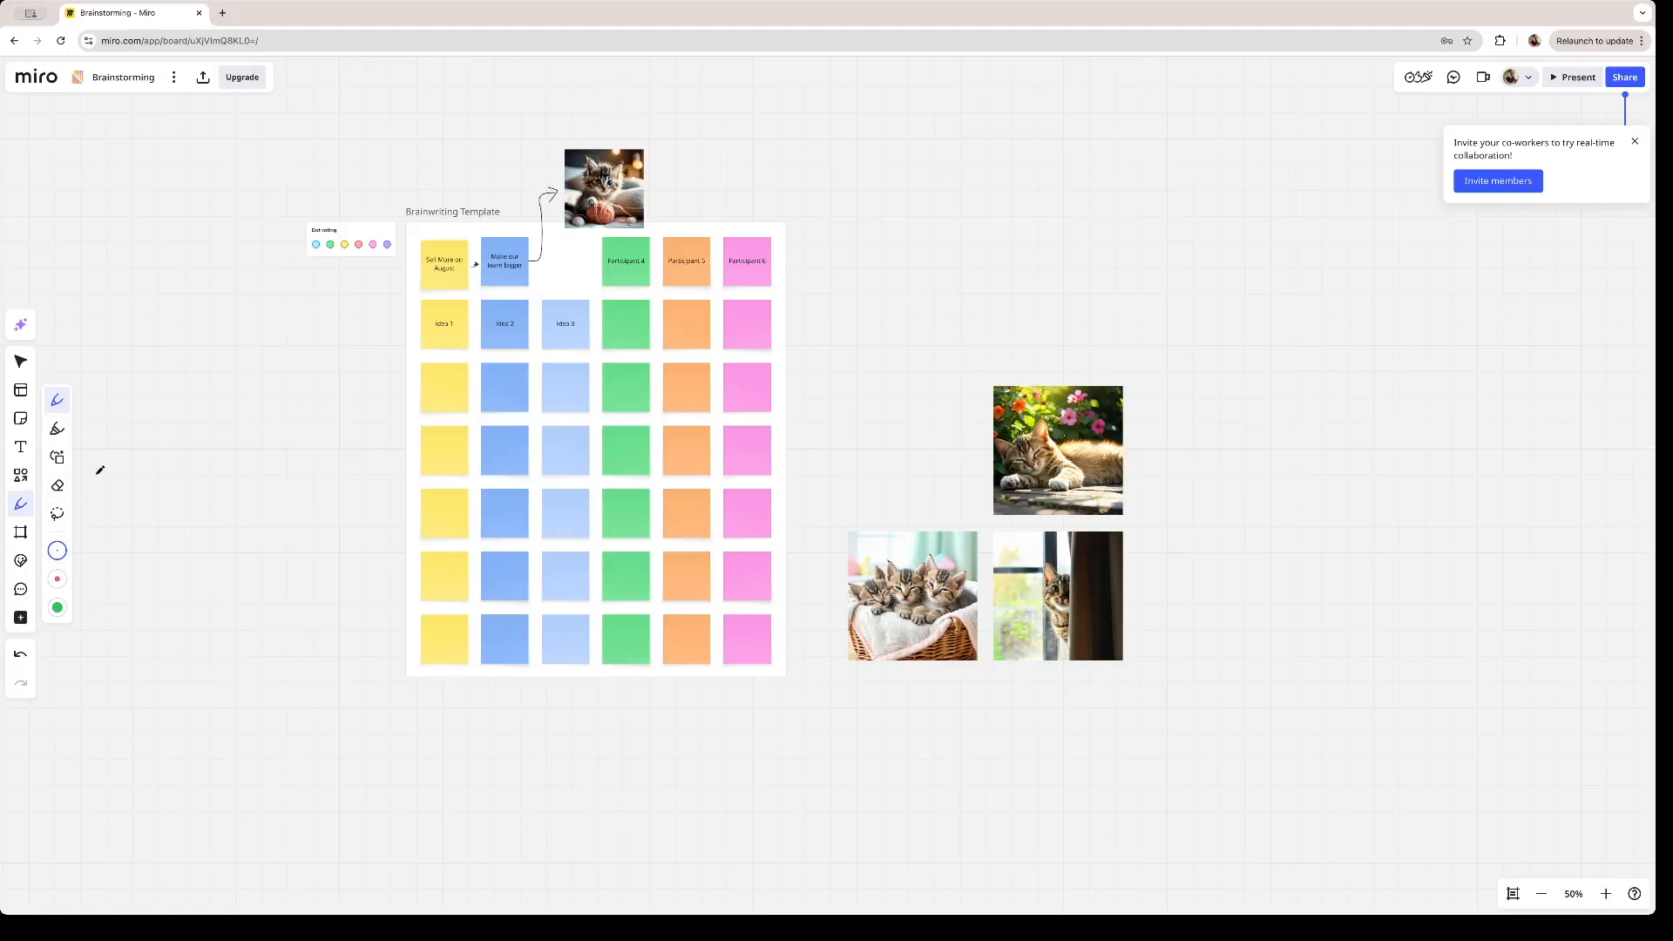
- Draw thick green pen strokes radiating outward around the kitten image
click(58, 608)
mouse_move(597, 107)
mouse_down()
mouse_move(594, 135)
mouse_move(676, 107)
mouse_move(750, 140)
mouse_up()
mouse_move(662, 185)
mouse_down()
mouse_move(719, 194)
mouse_move(678, 217)
mouse_up()
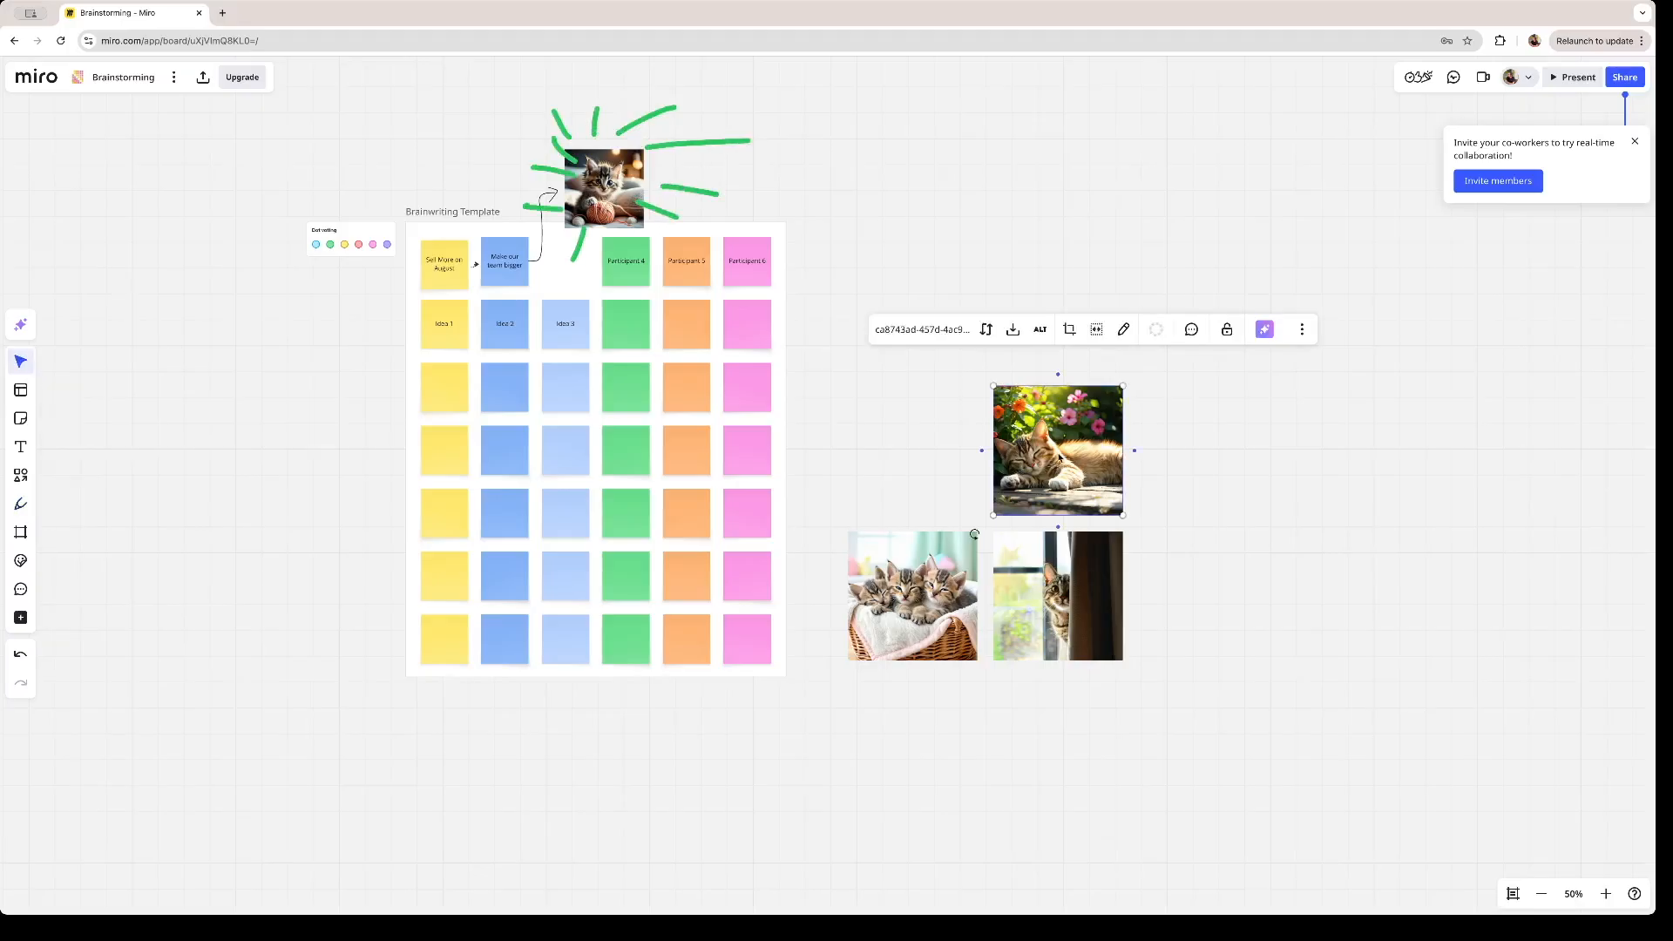
- Delete the three remaining generated cat images beside the Brainwriting Template
key(Delete)
click(975, 575)
key(Delete)
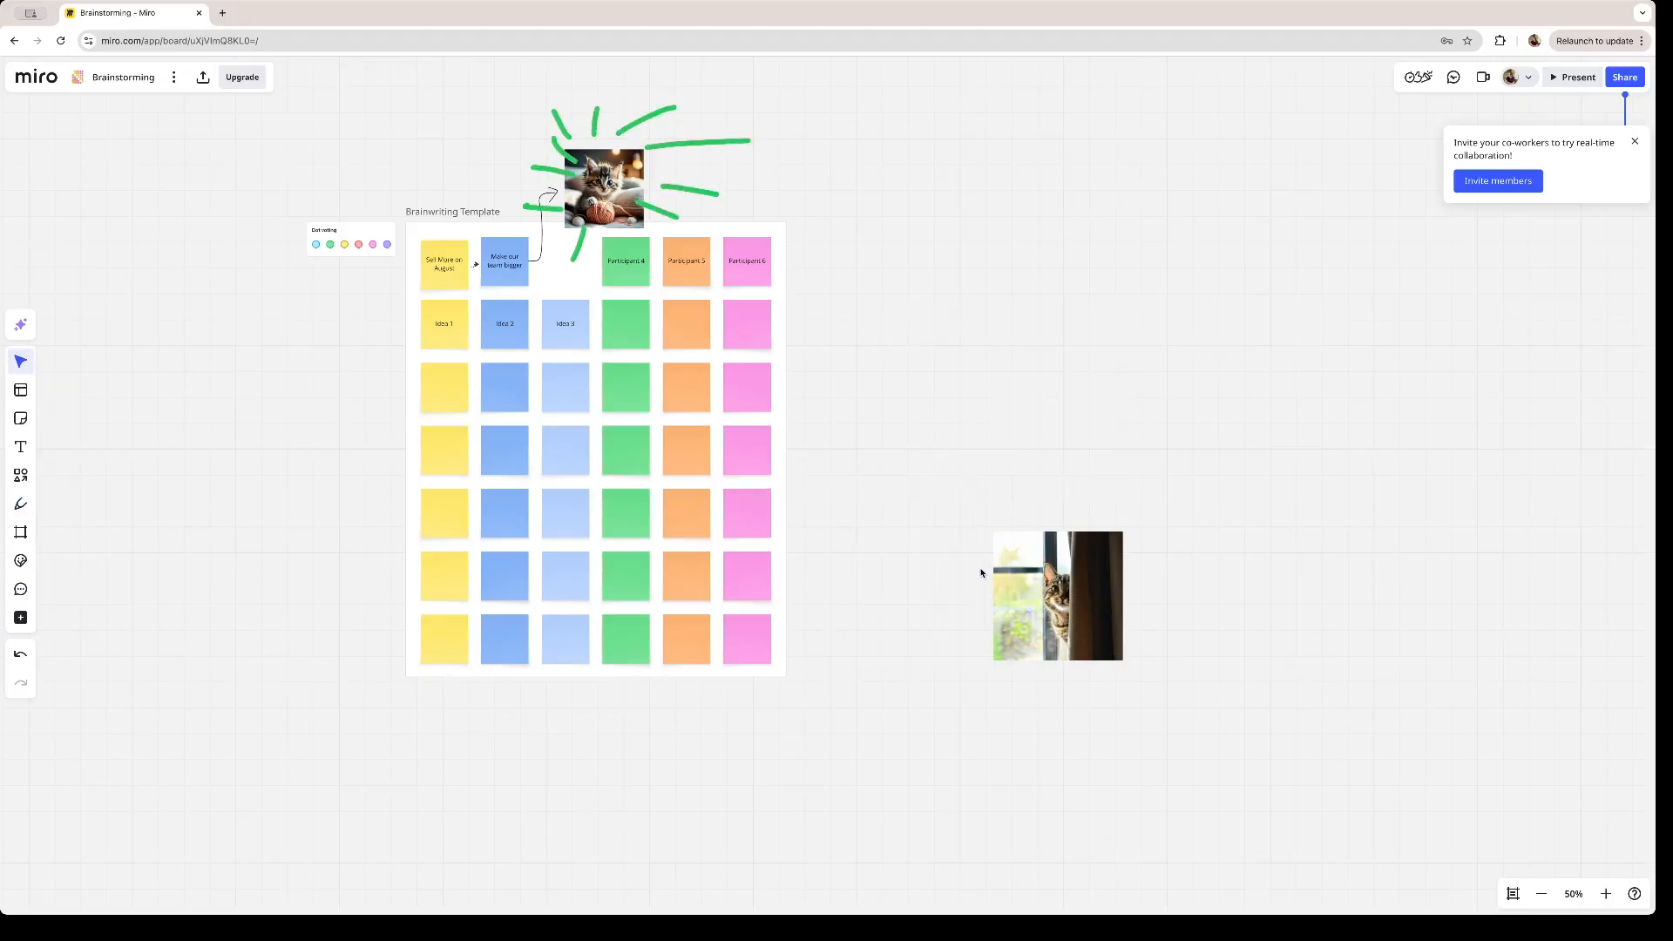
click(1014, 577)
key(Delete)
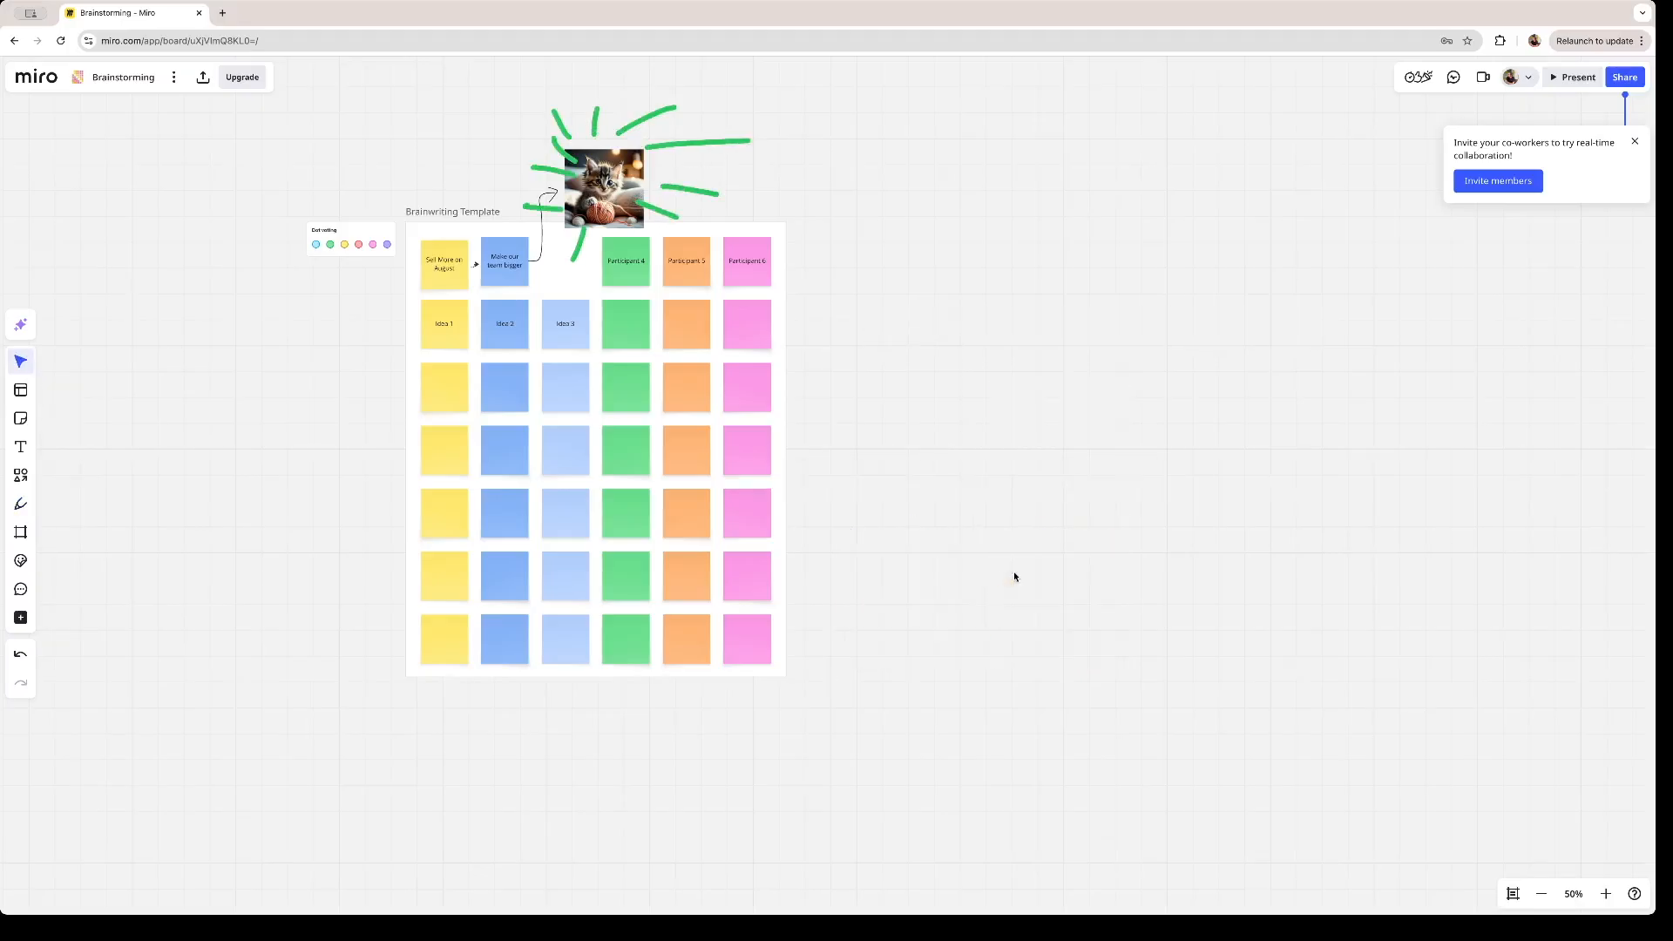
- Generate an AI flowchart with the prompt "Steps to sell more cat images" and apply it to the canvas beside the sticky-note template
click(22, 325)
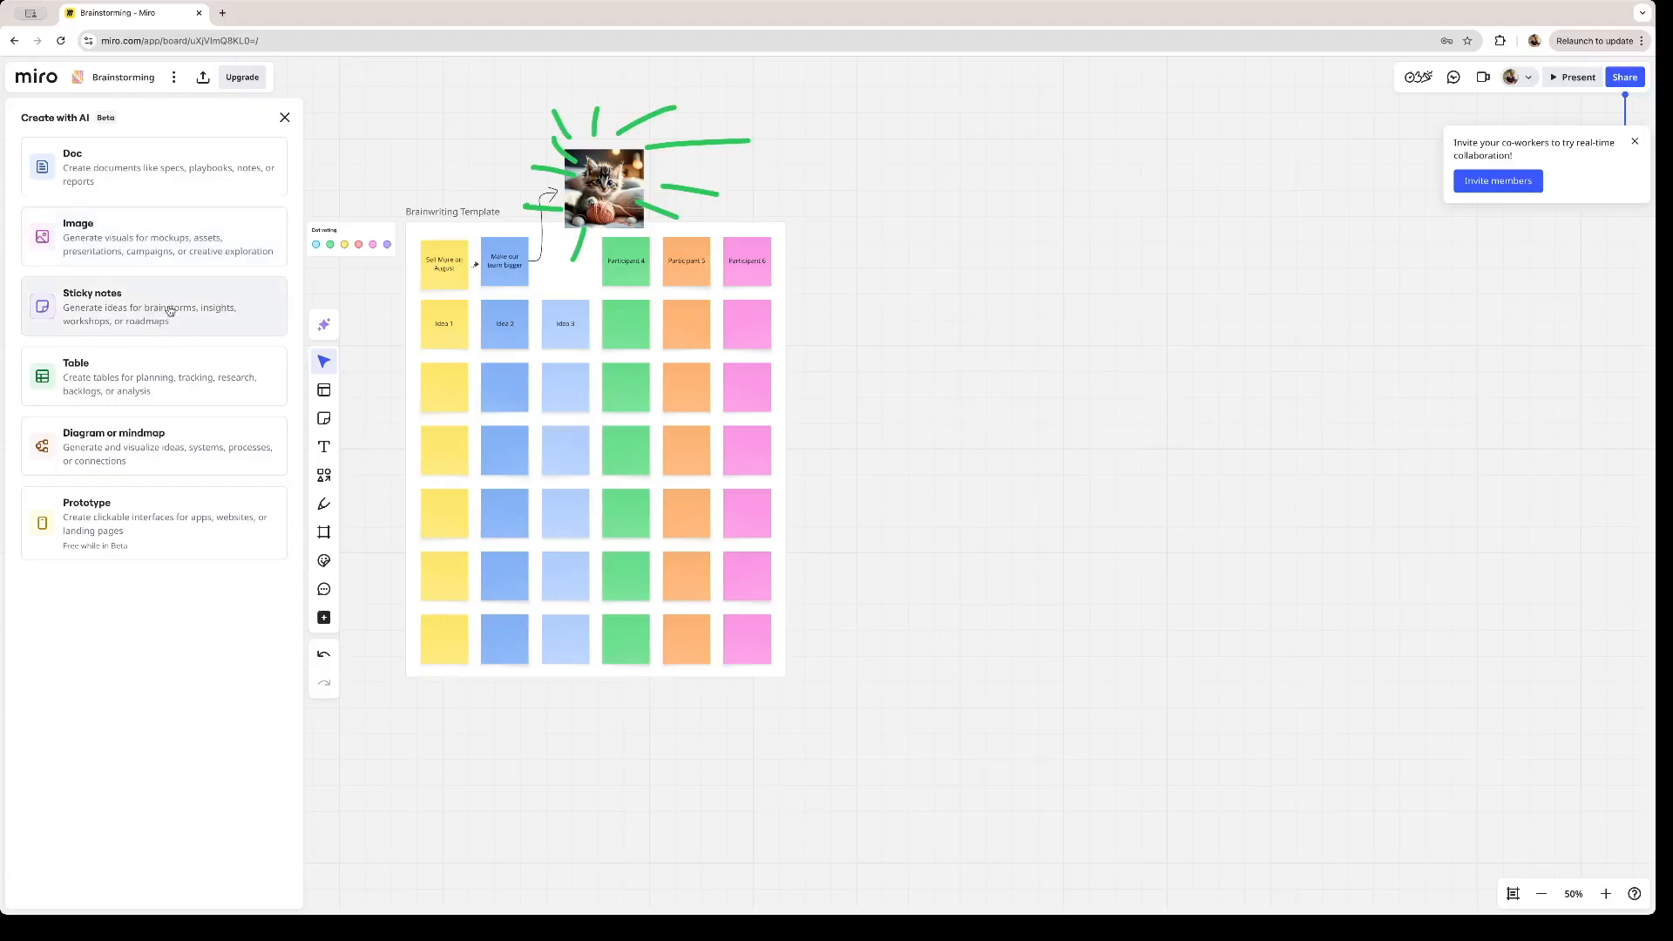
click(172, 463)
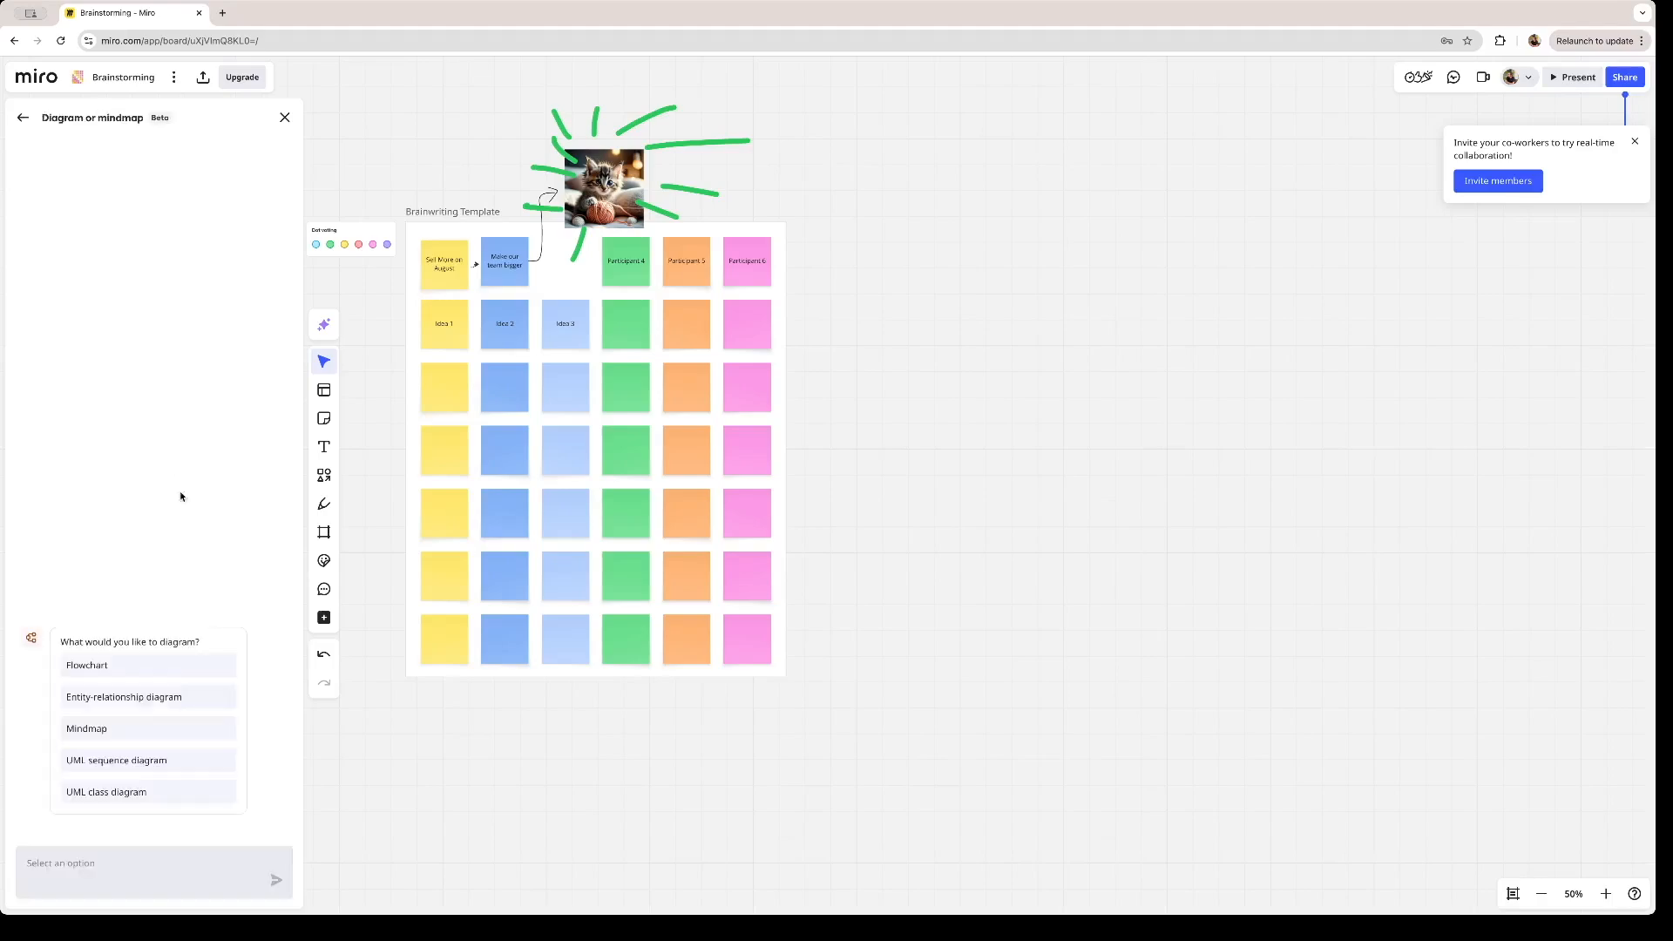
click(129, 666)
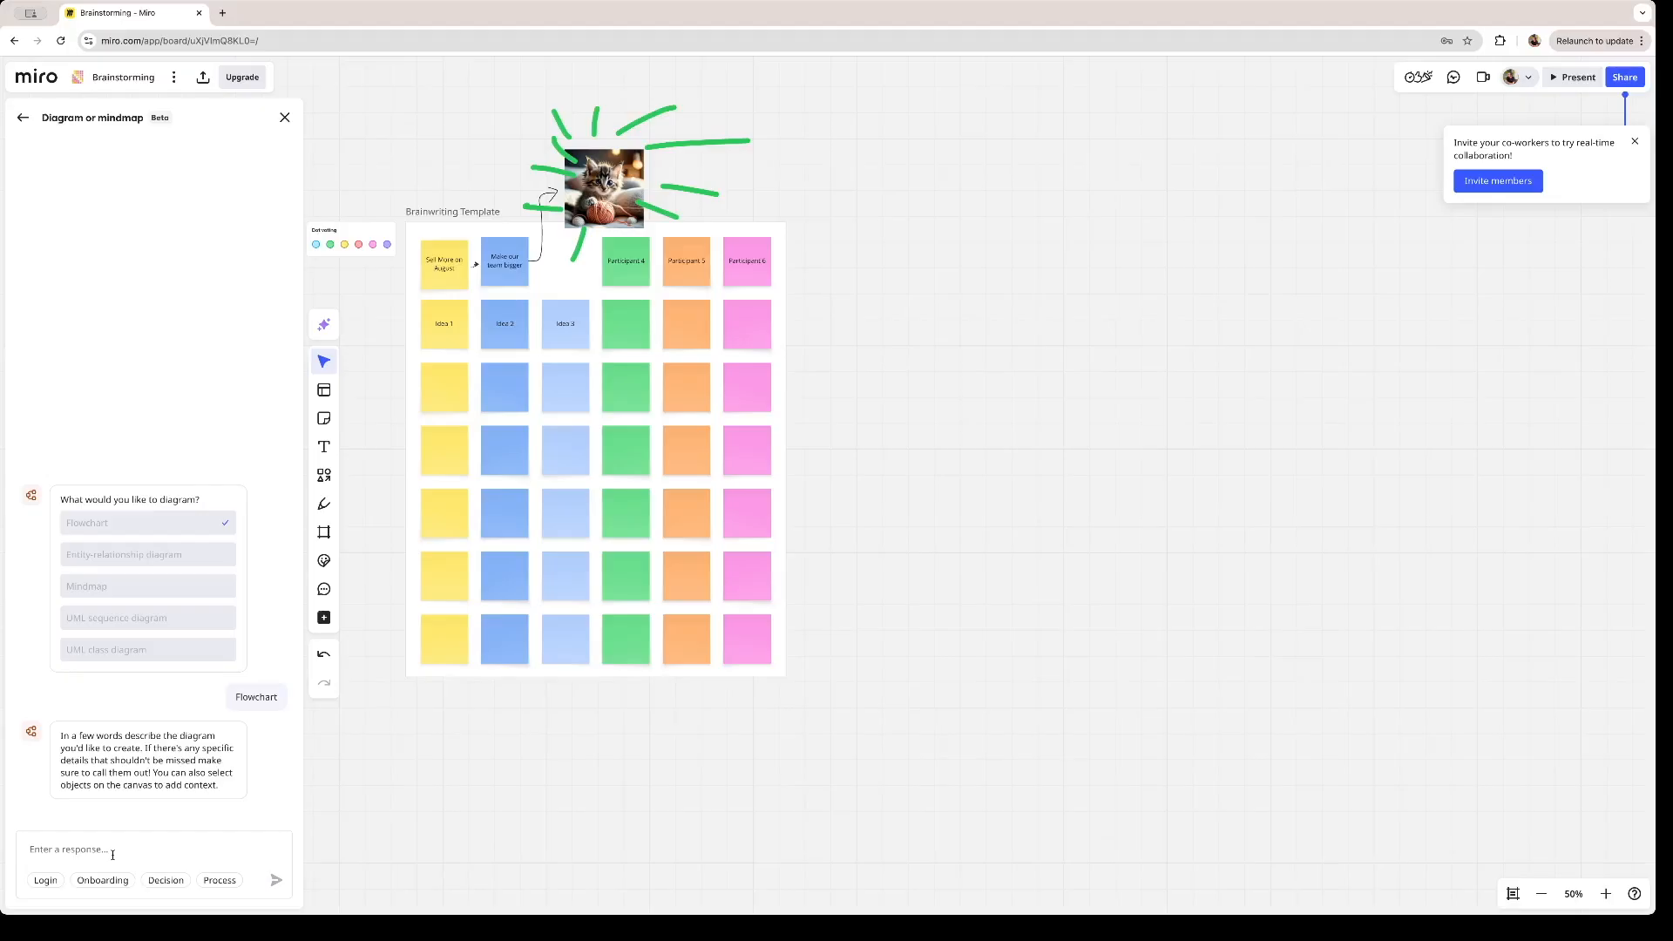
text(s to sell more ca)
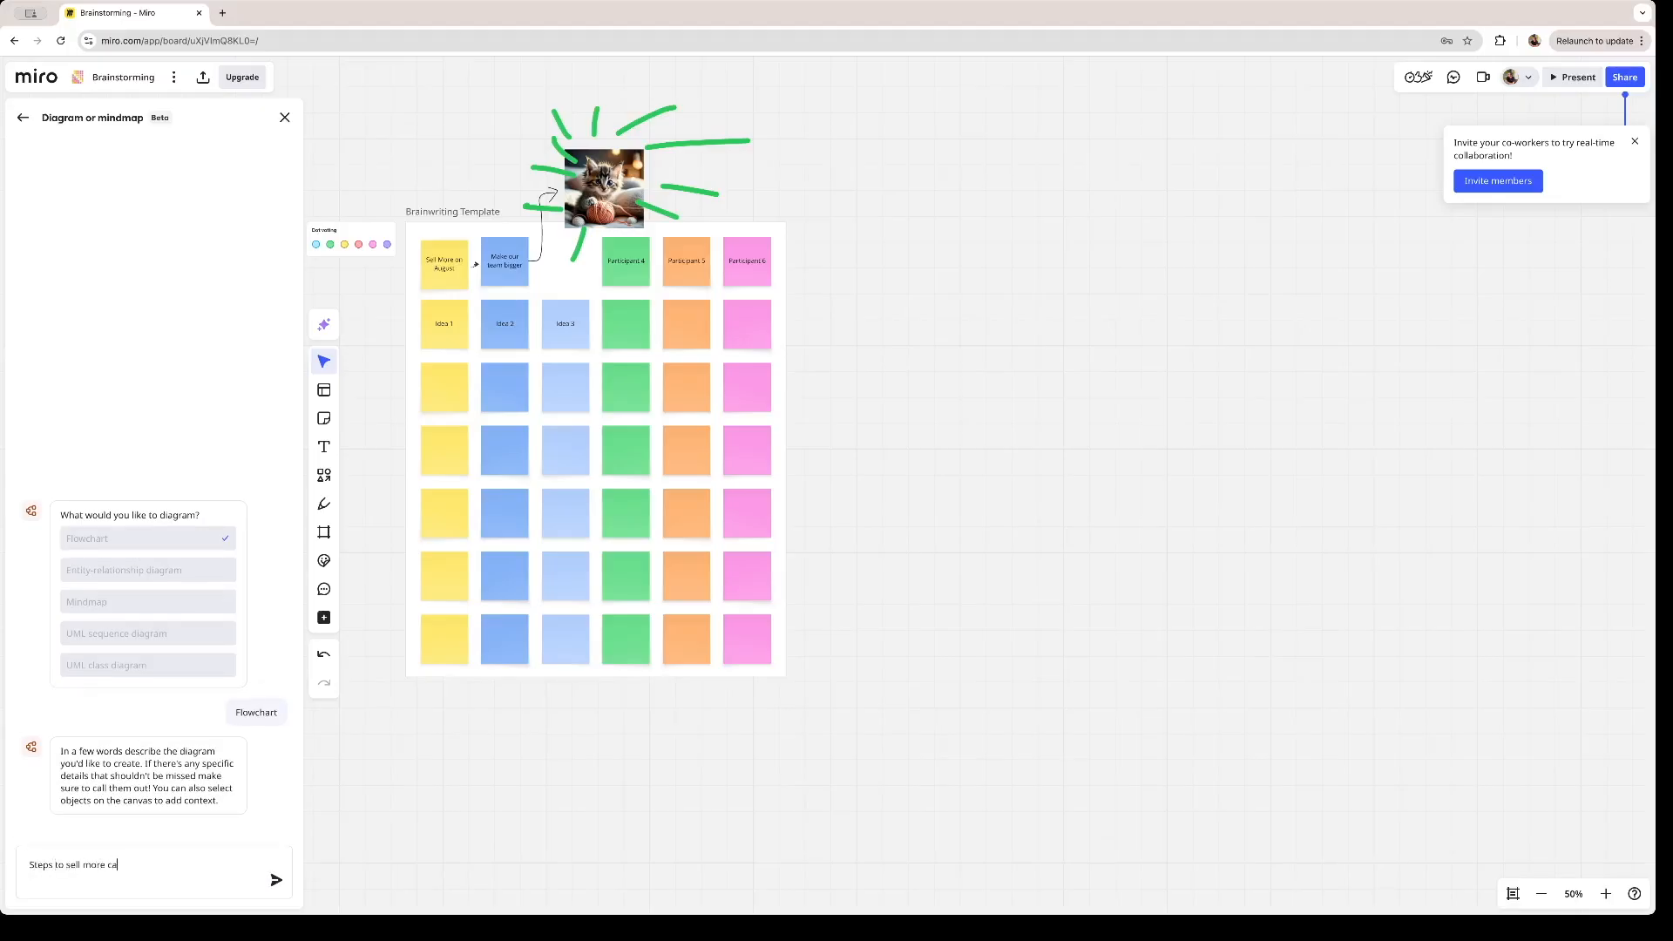
text(mages)
click(272, 880)
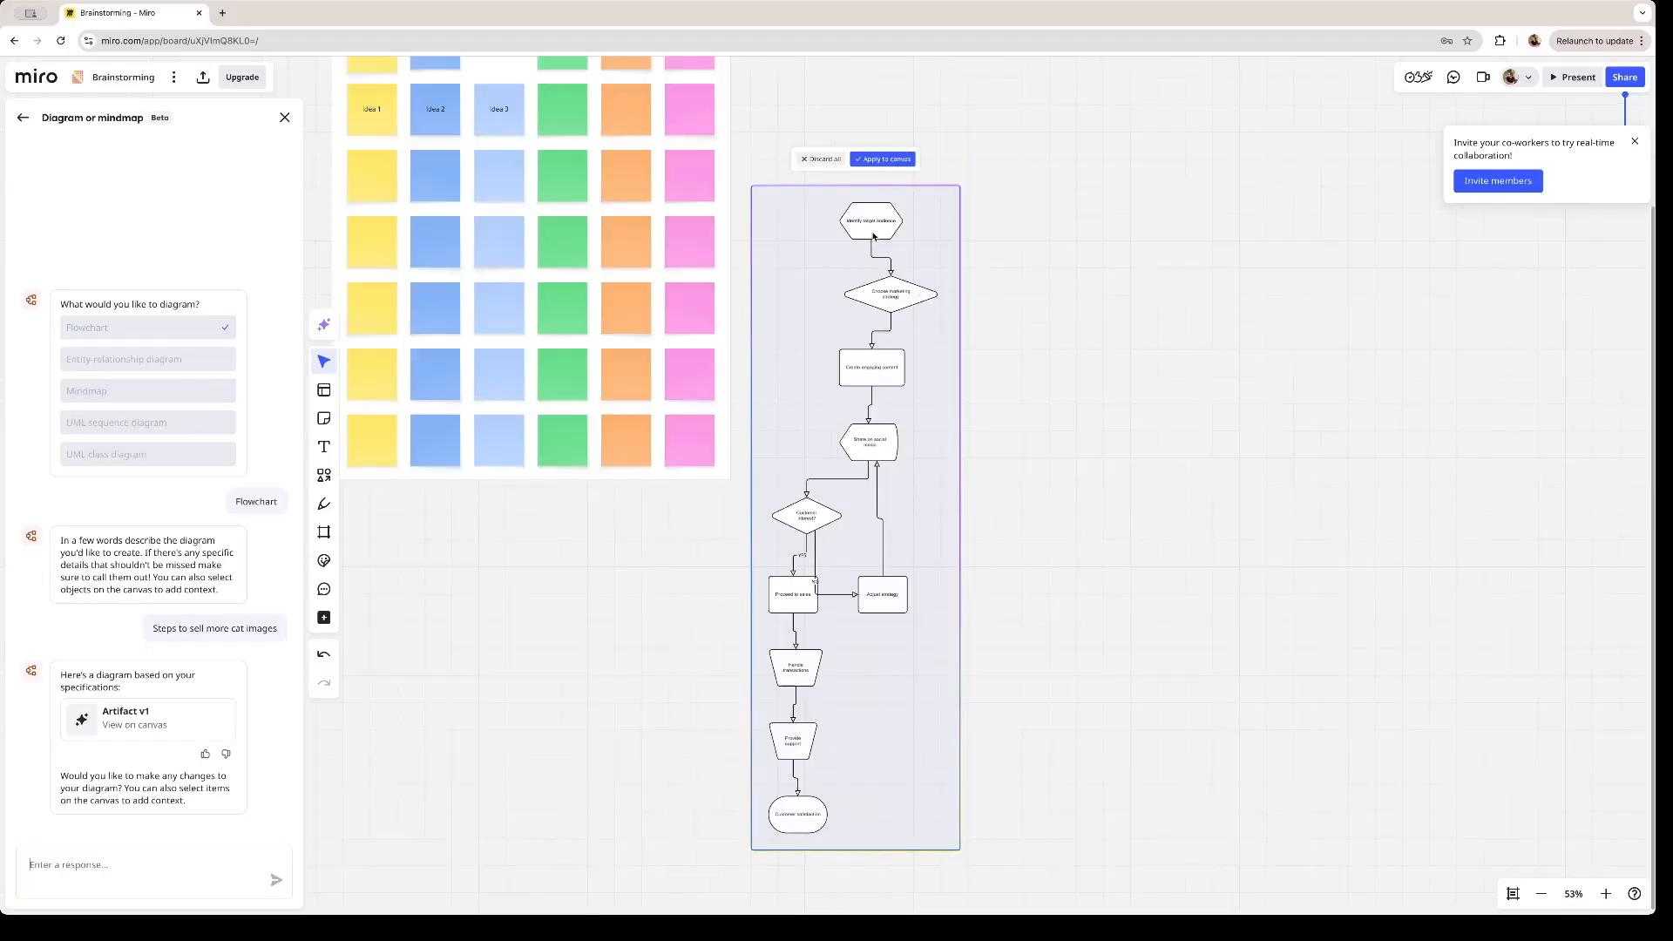
drag(841, 442, 951, 427)
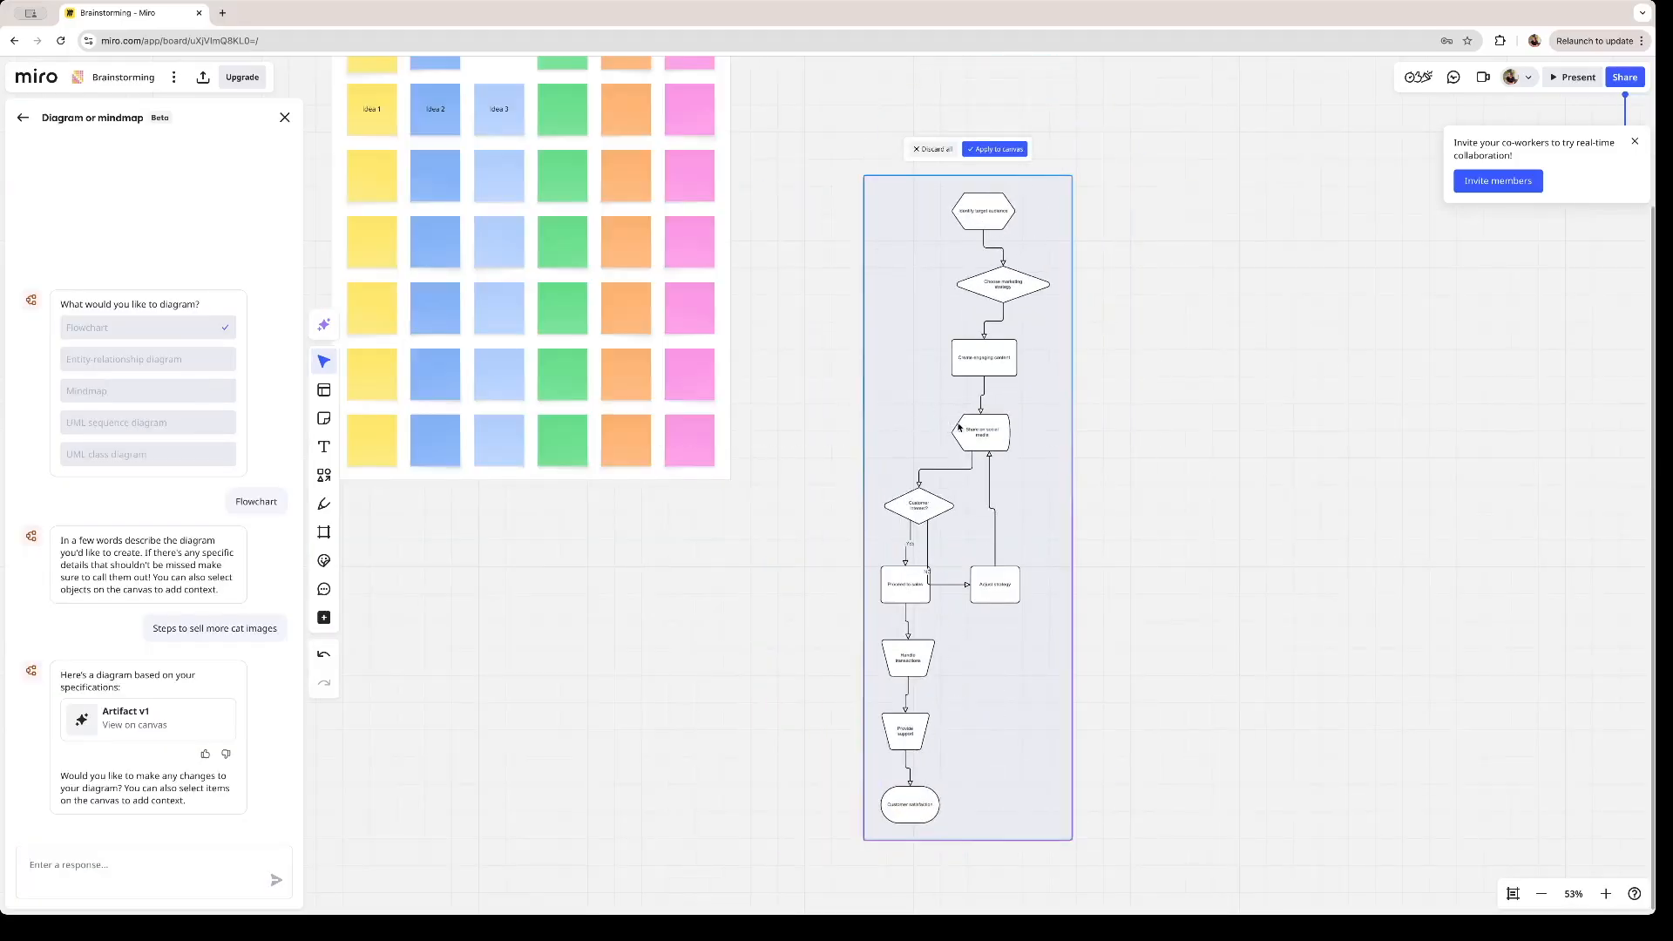
click(996, 154)
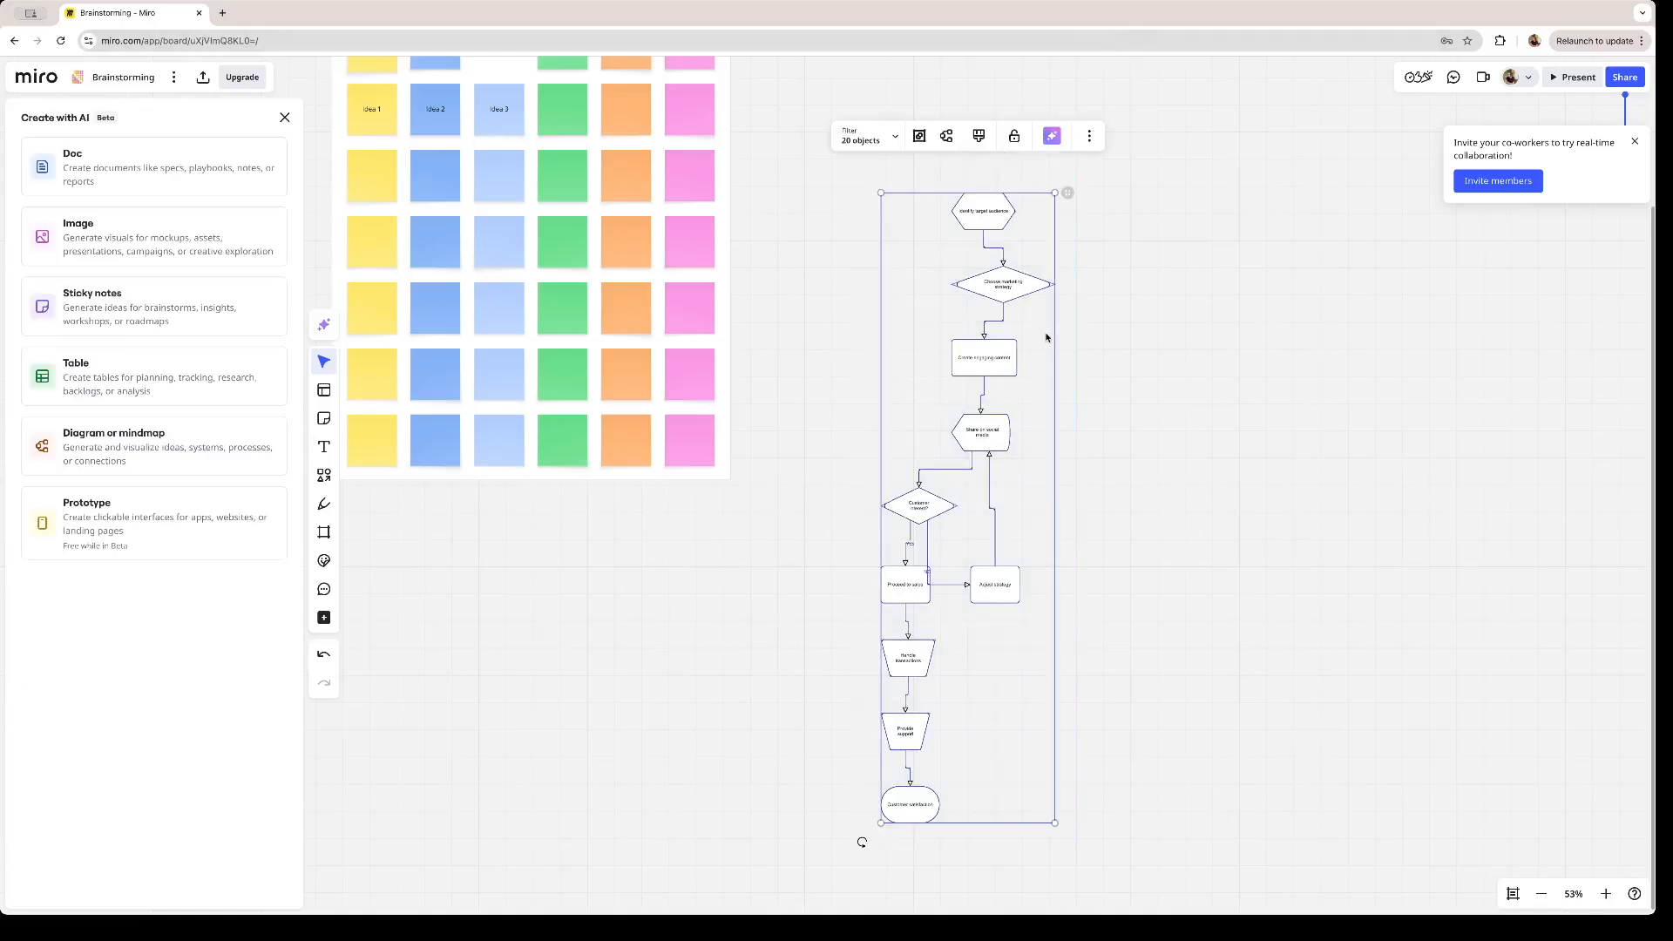
- Examine the flowchart's steps up close, from the target audience shape down to customer satisfaction
click(1606, 894)
click(1606, 895)
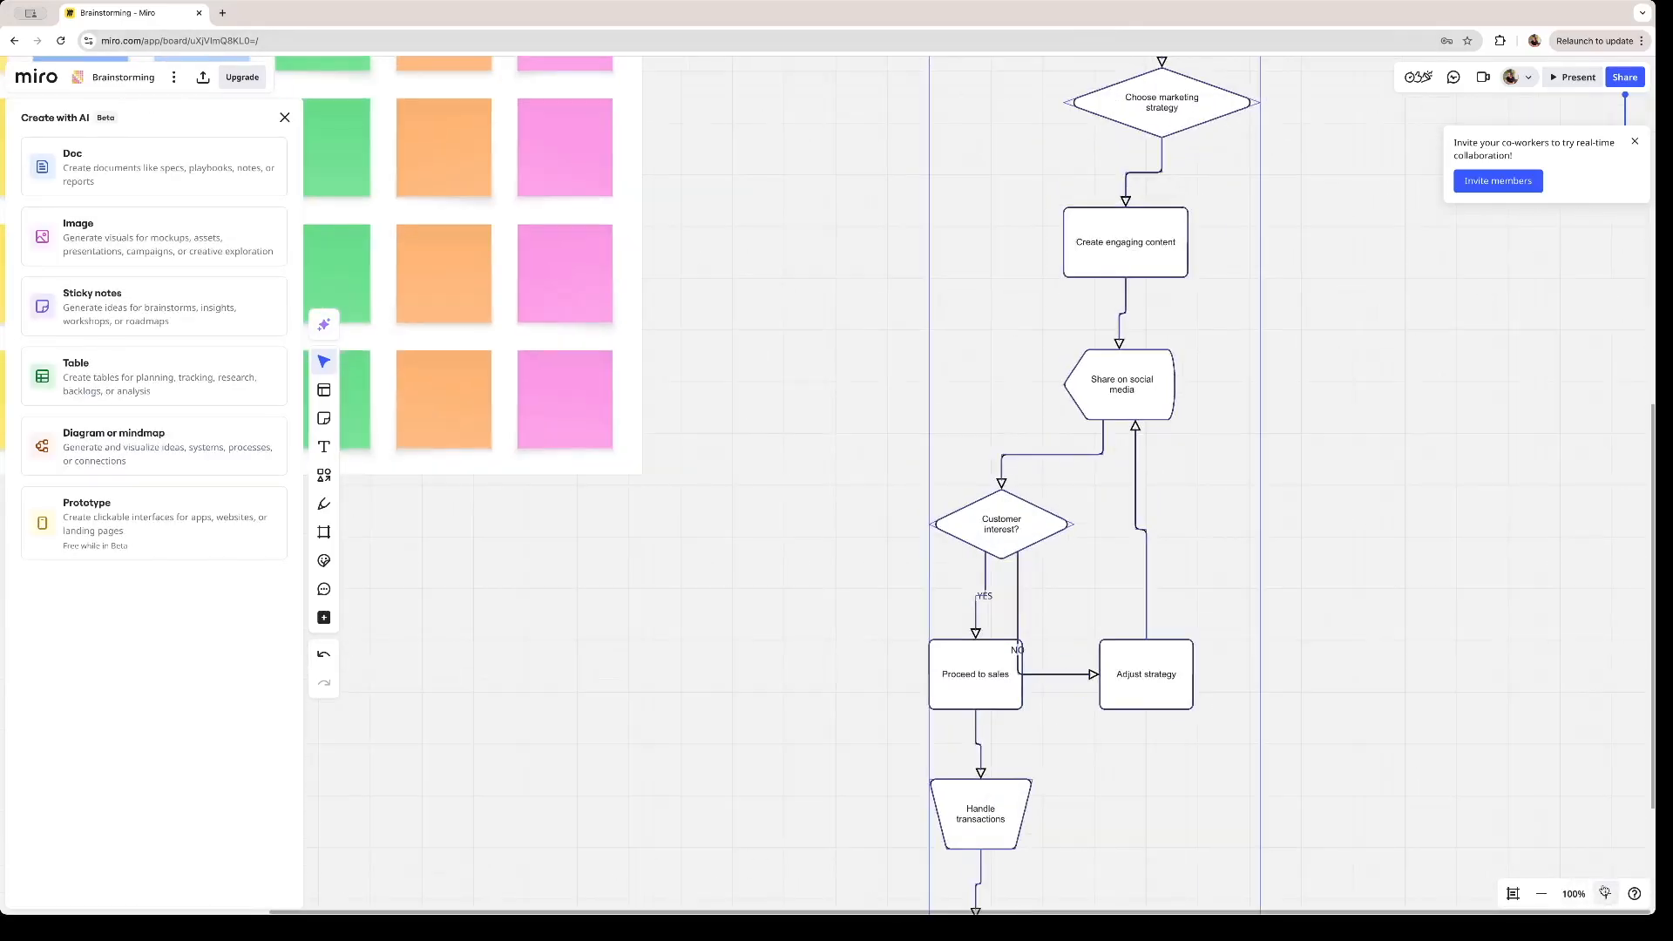
click(1606, 894)
drag(1202, 394, 908, 808)
drag(1019, 304, 1006, 250)
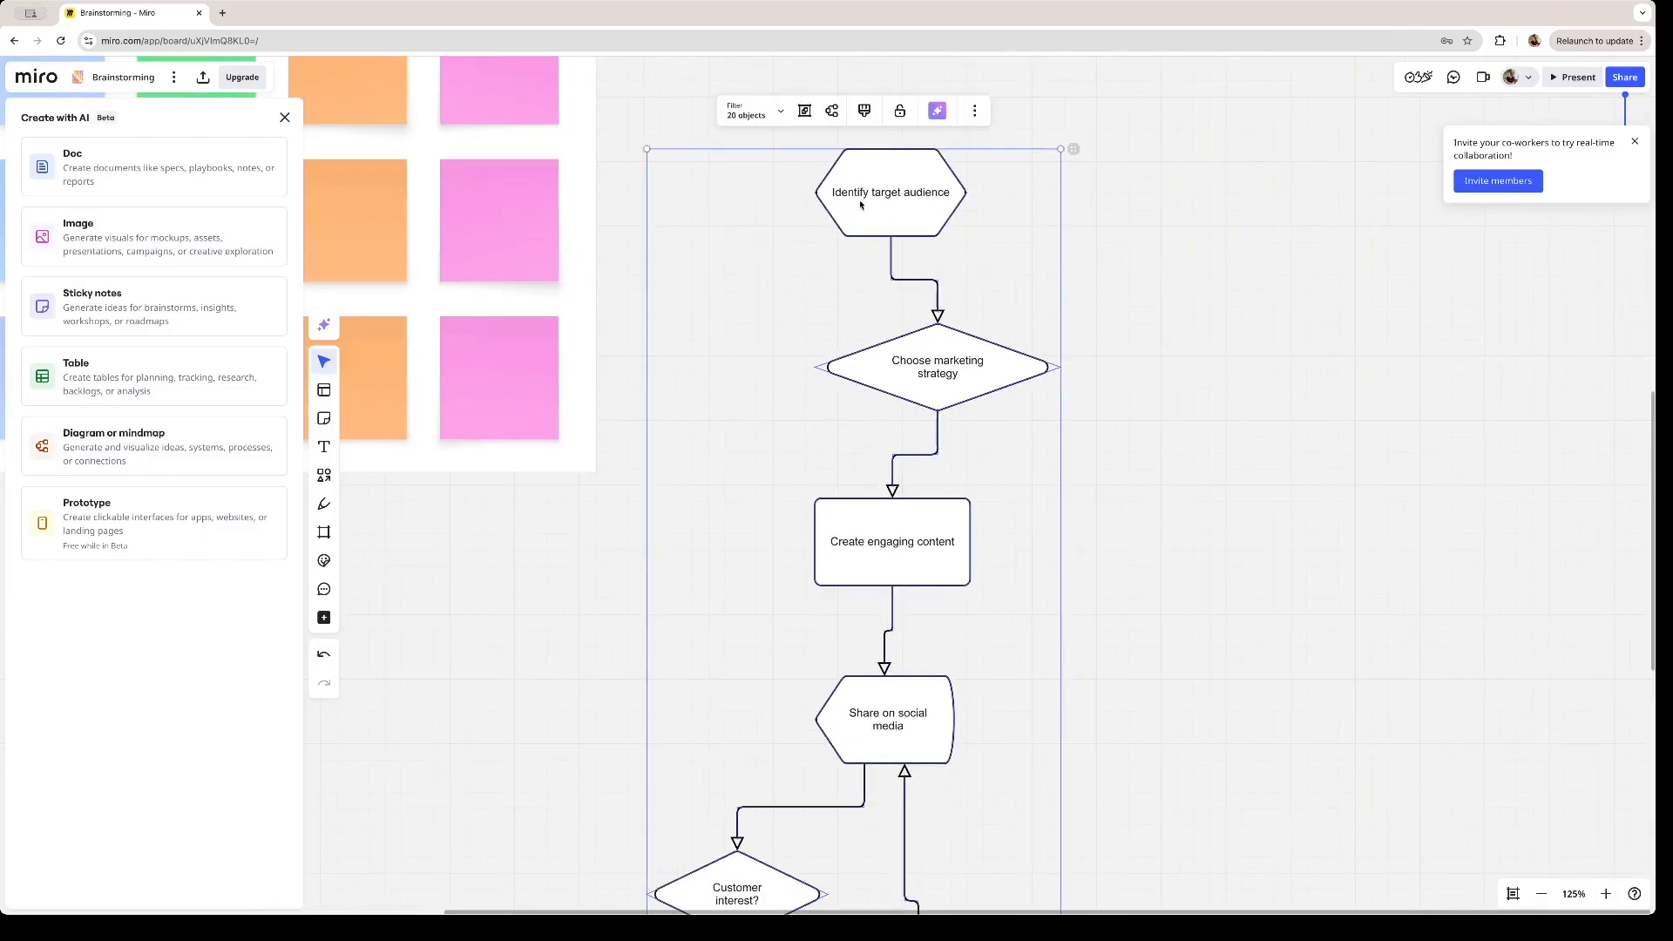
drag(904, 370, 903, 275)
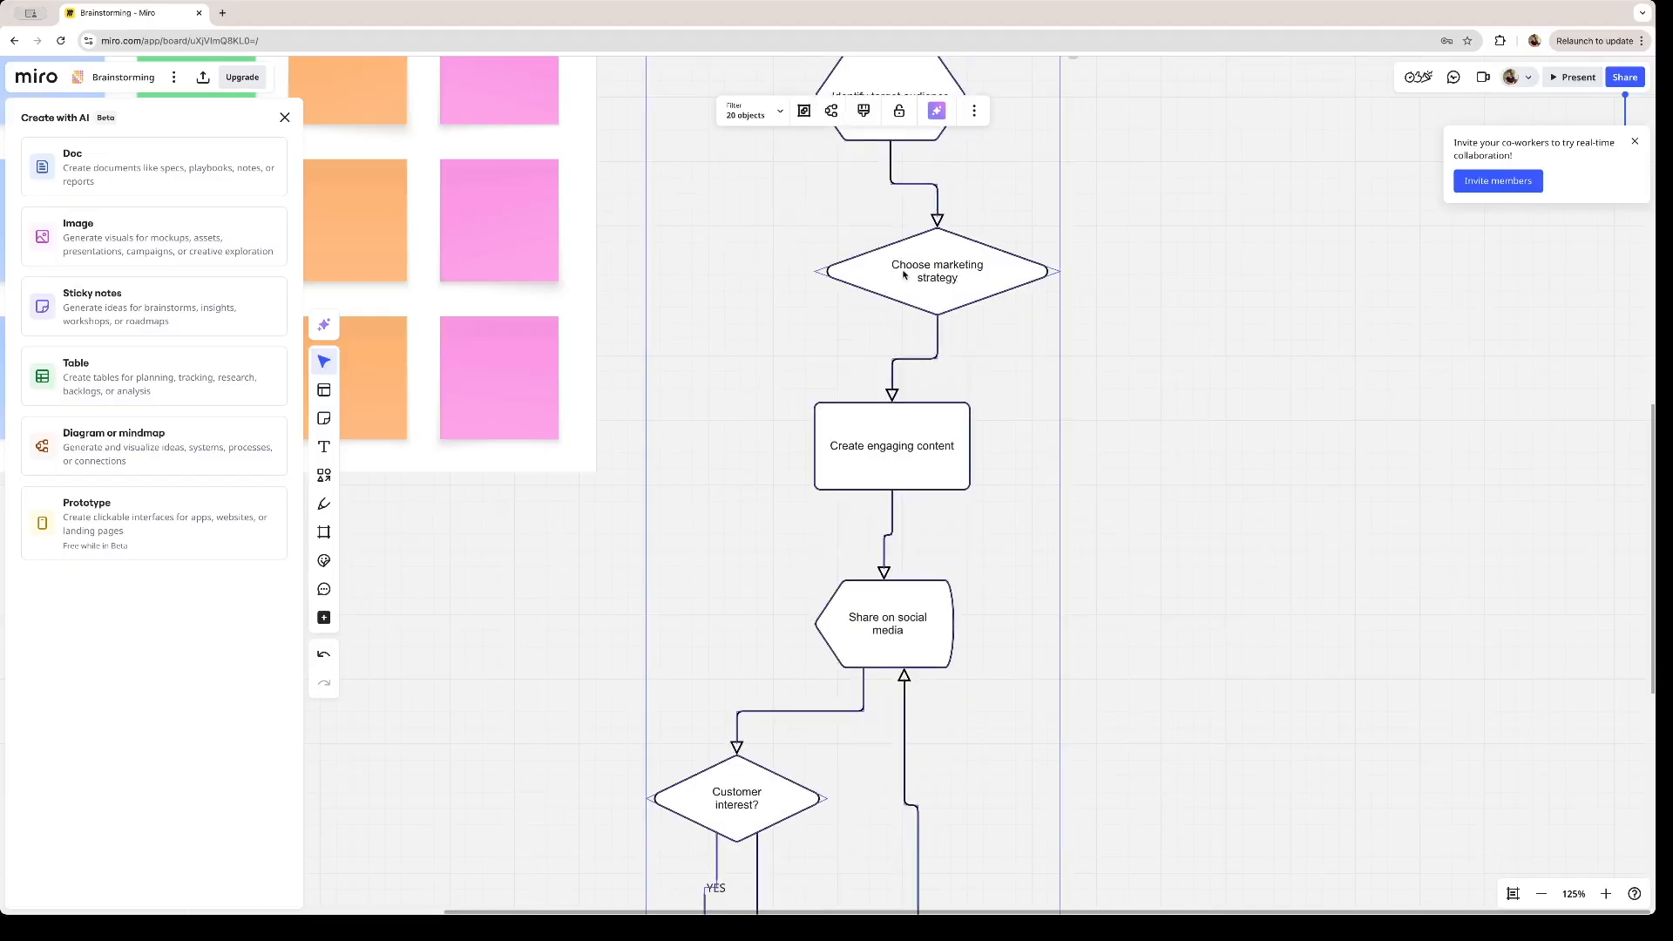
drag(878, 454, 973, 192)
drag(807, 464, 847, 269)
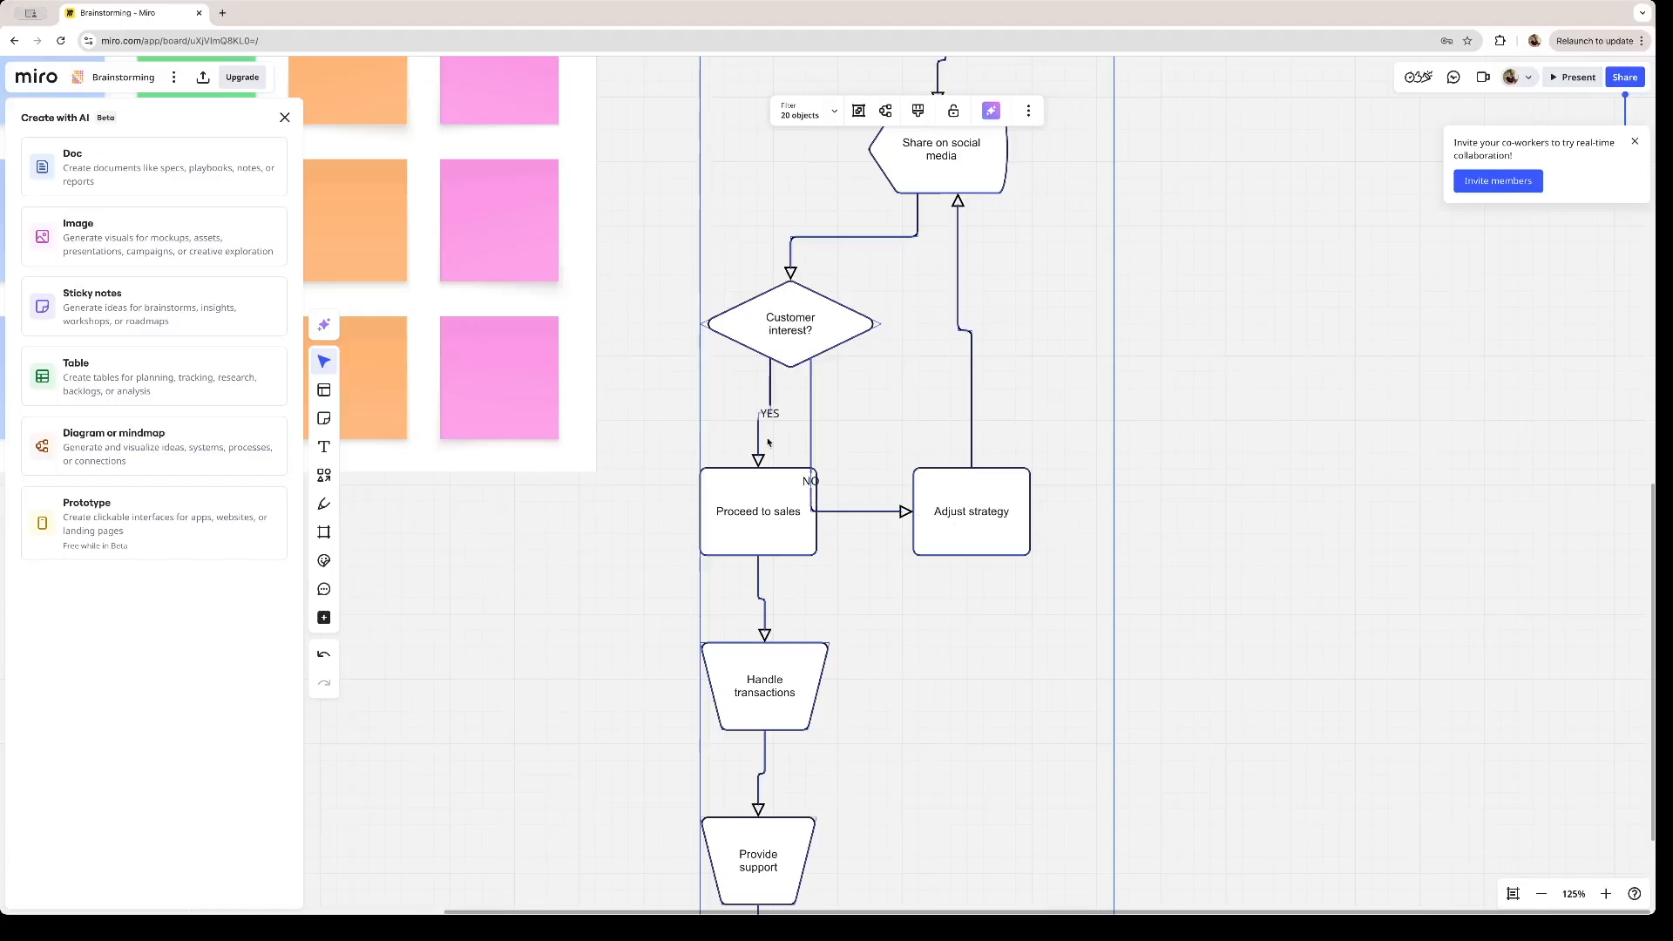
drag(837, 571, 855, 374)
drag(846, 494, 852, 437)
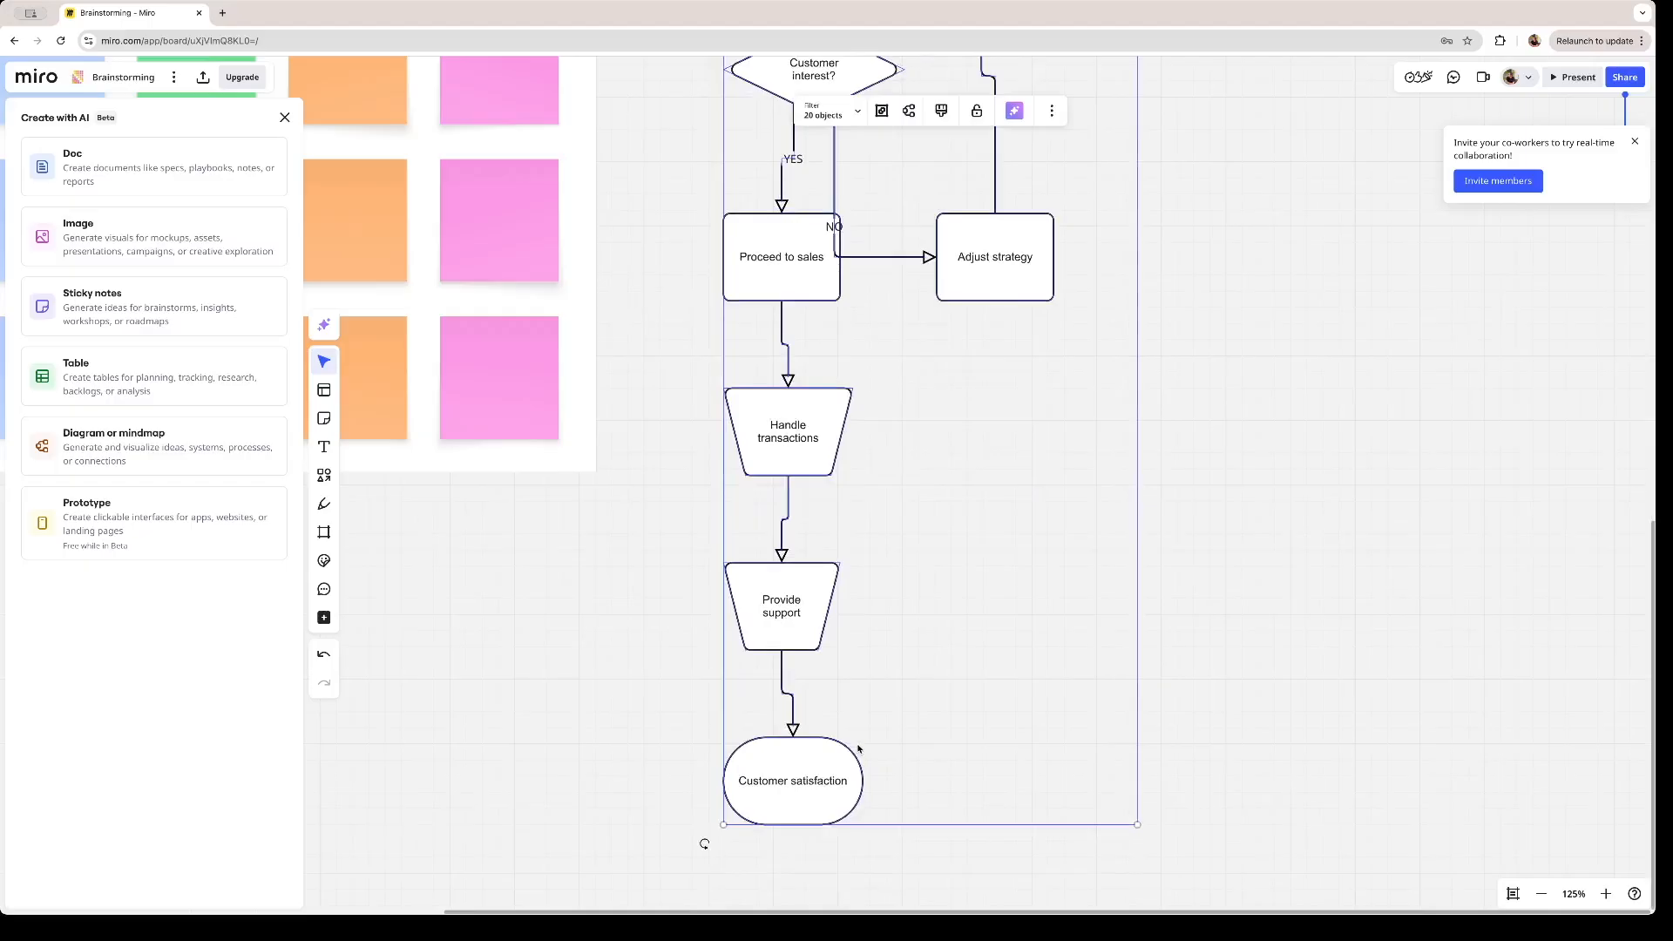
drag(851, 777, 855, 736)
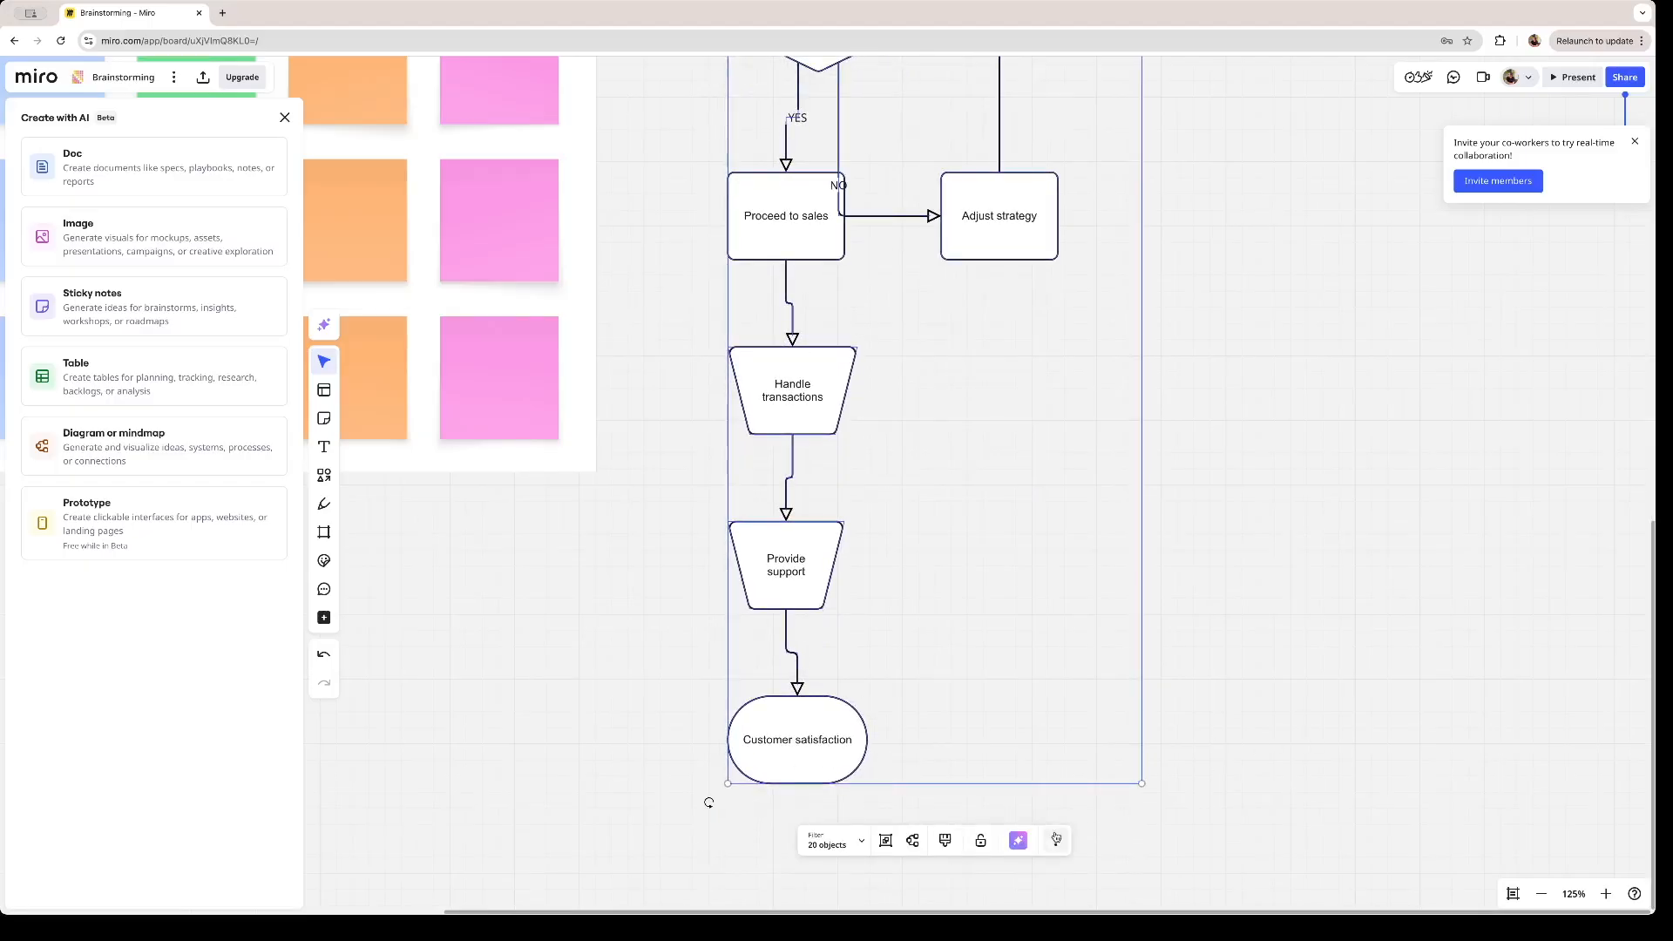
- Set the border colour of the "Customer interest?" diamond to green
scroll(975, 691, up, 3)
click(856, 231)
mouse_move(914, 201)
mouse_down()
mouse_move(866, 217)
mouse_move(870, 197)
mouse_move(934, 213)
mouse_move(835, 228)
mouse_move(932, 214)
mouse_move(915, 210)
mouse_up()
click(611, 154)
drag(660, 257, 572, 223)
click(597, 386)
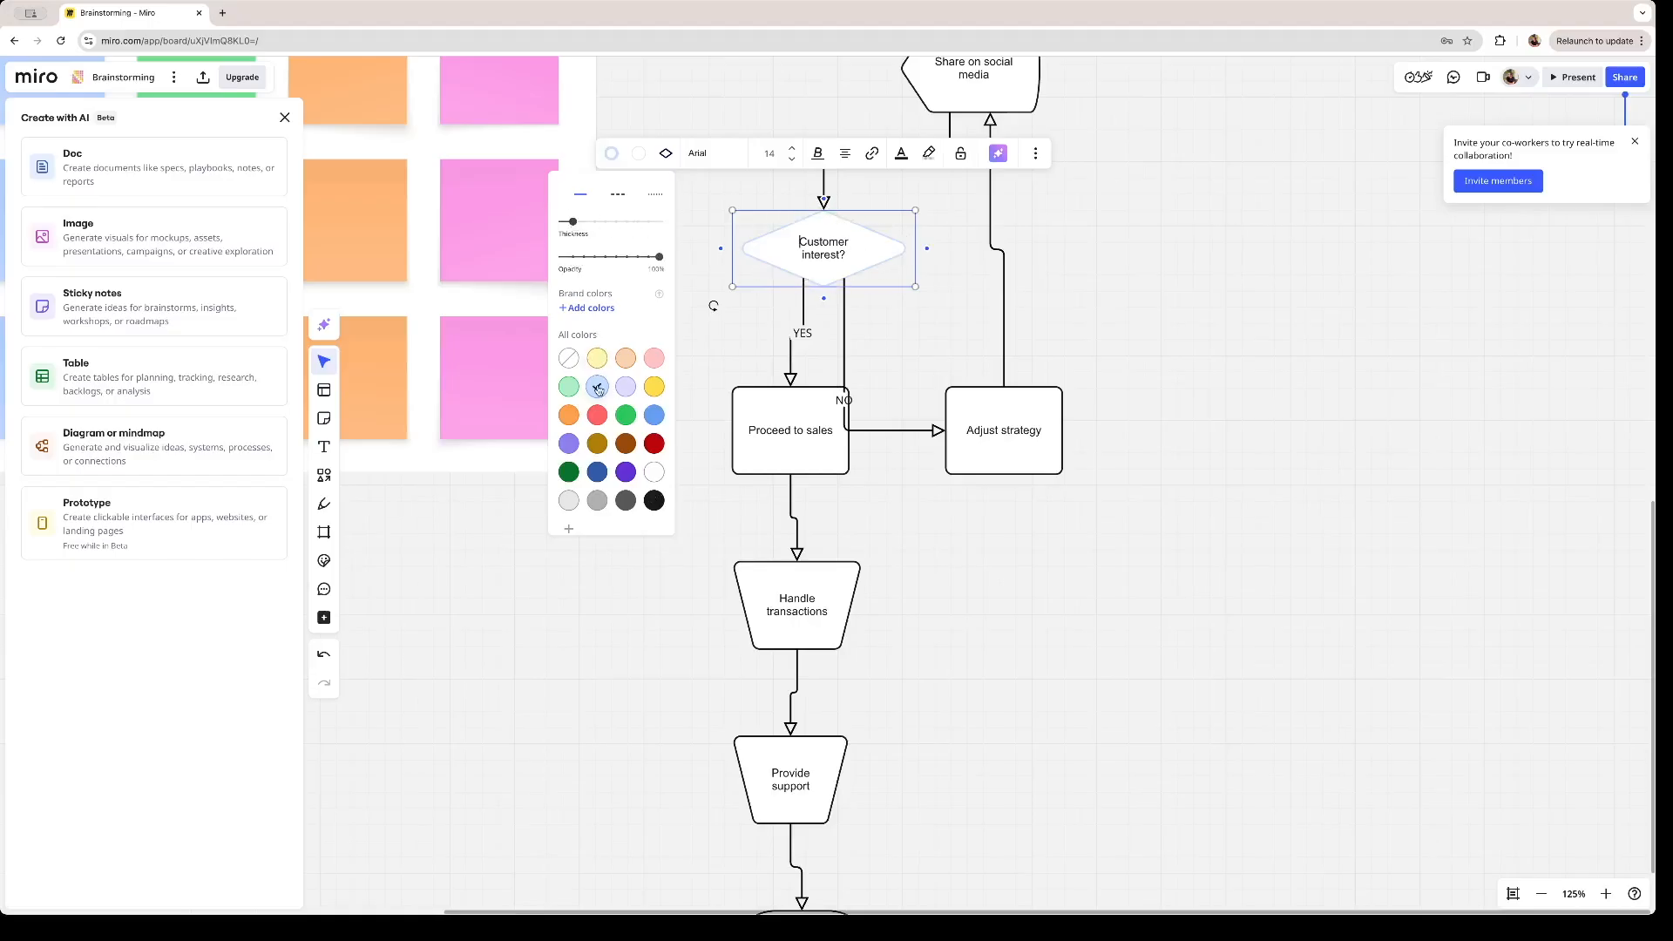
click(626, 415)
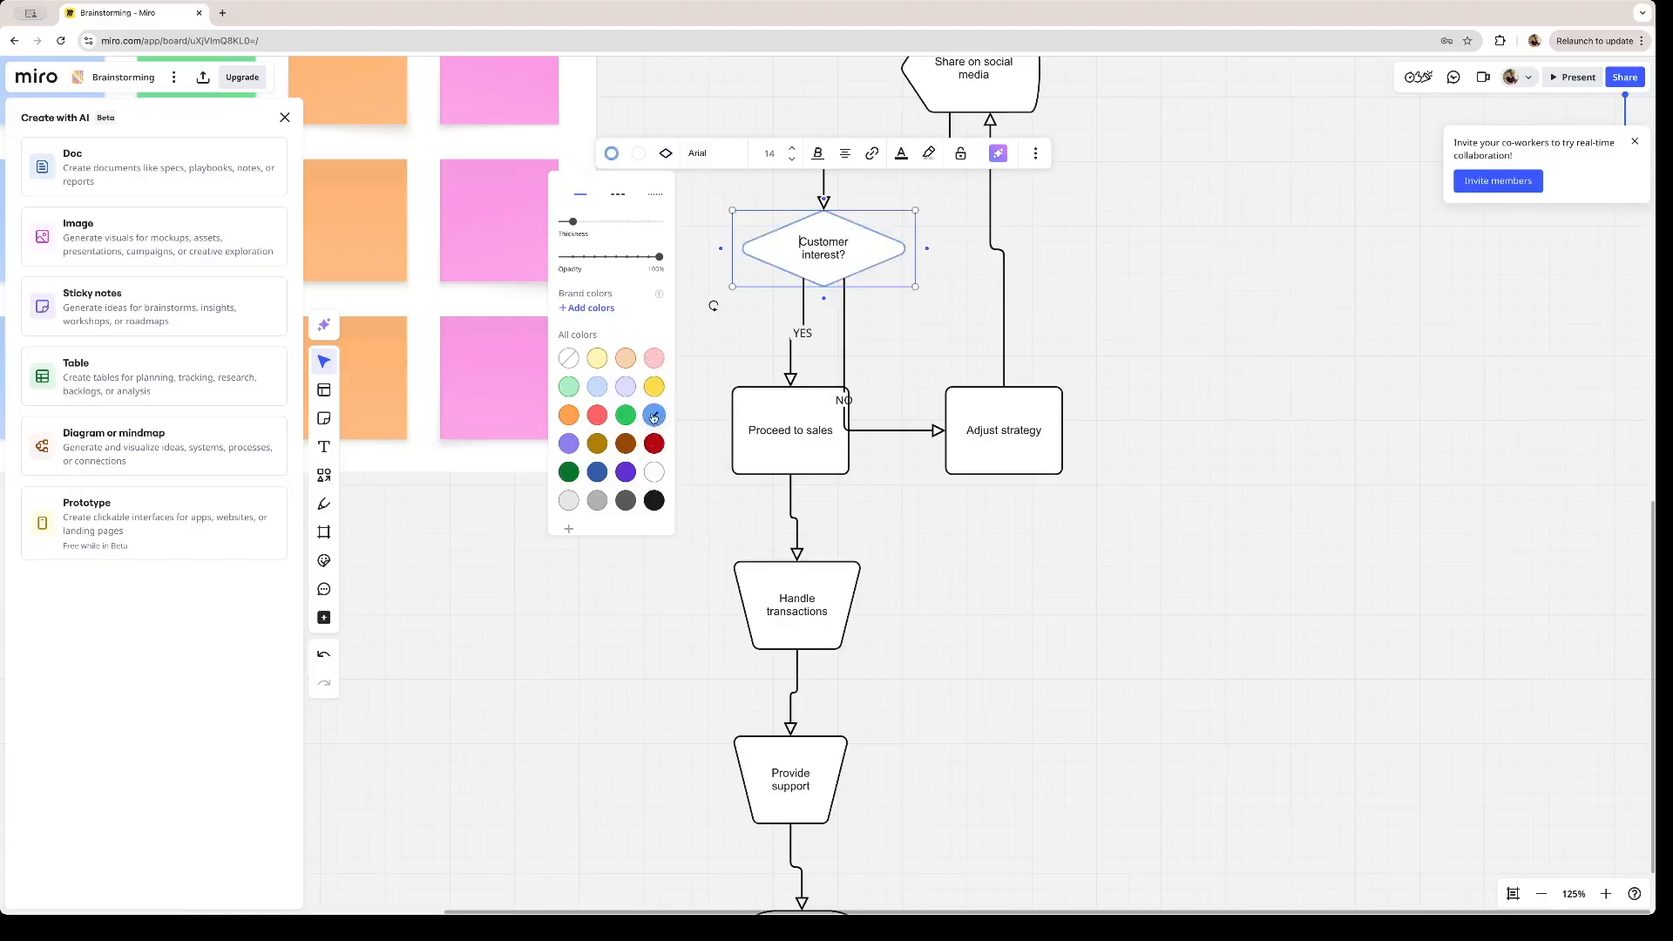
- Replace the label of the "Create engaging content" box with "Text"
click(820, 313)
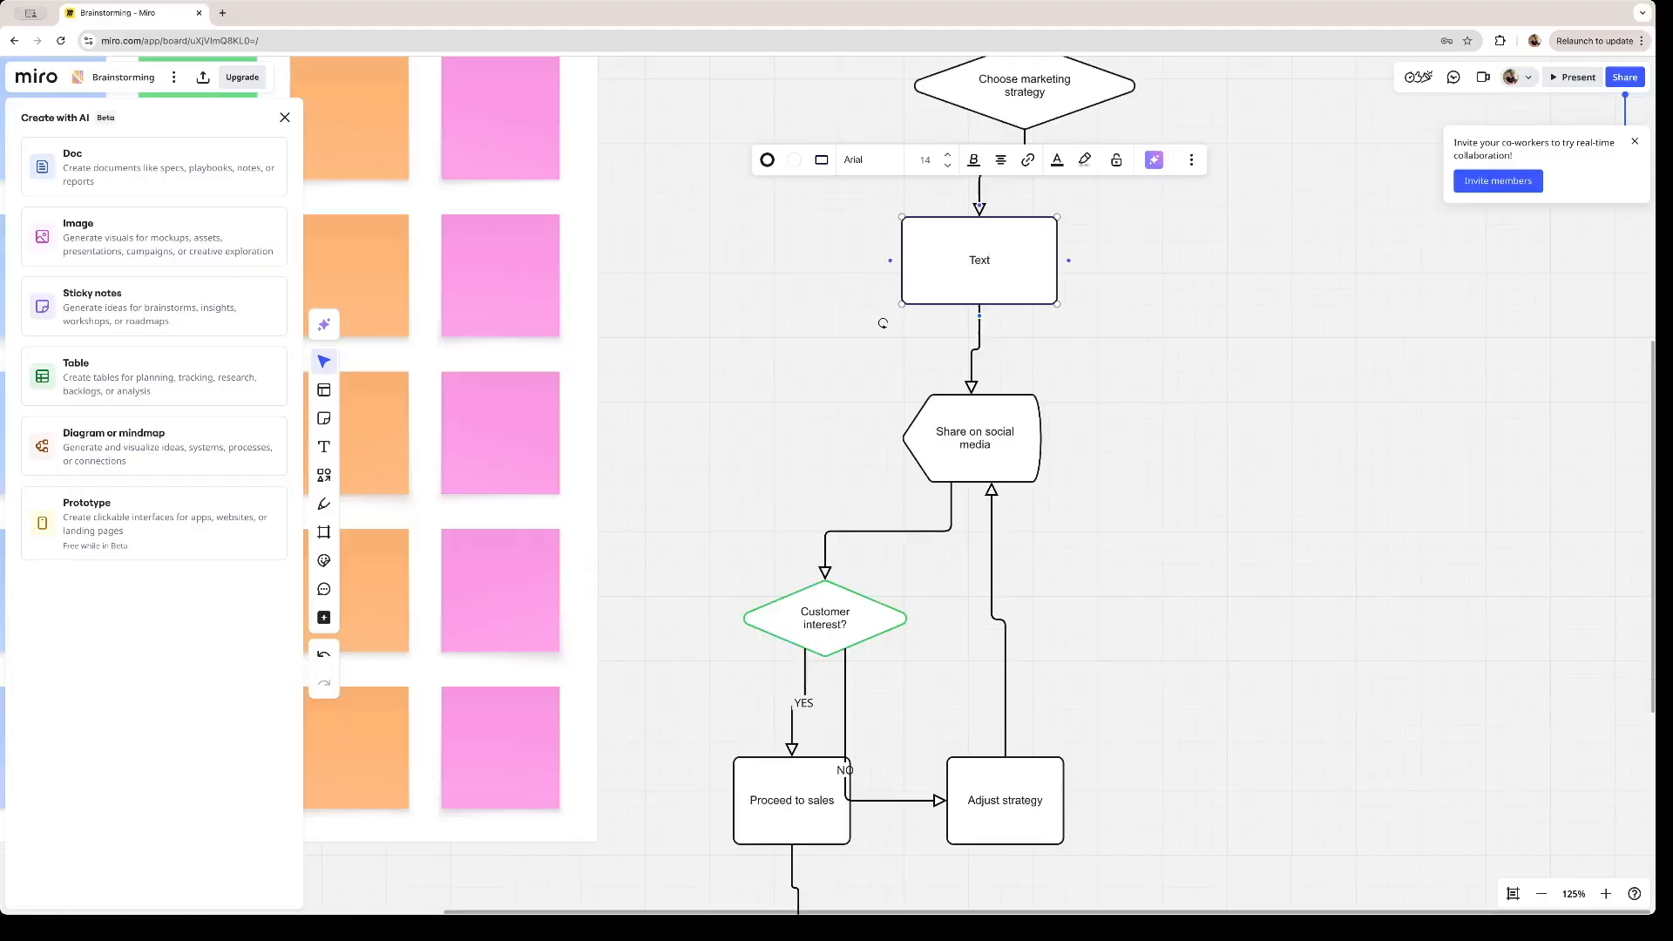
key(BackSpace)
key(BackSpace)
key(BackSpace)
key(BackSpace)
text(Text)
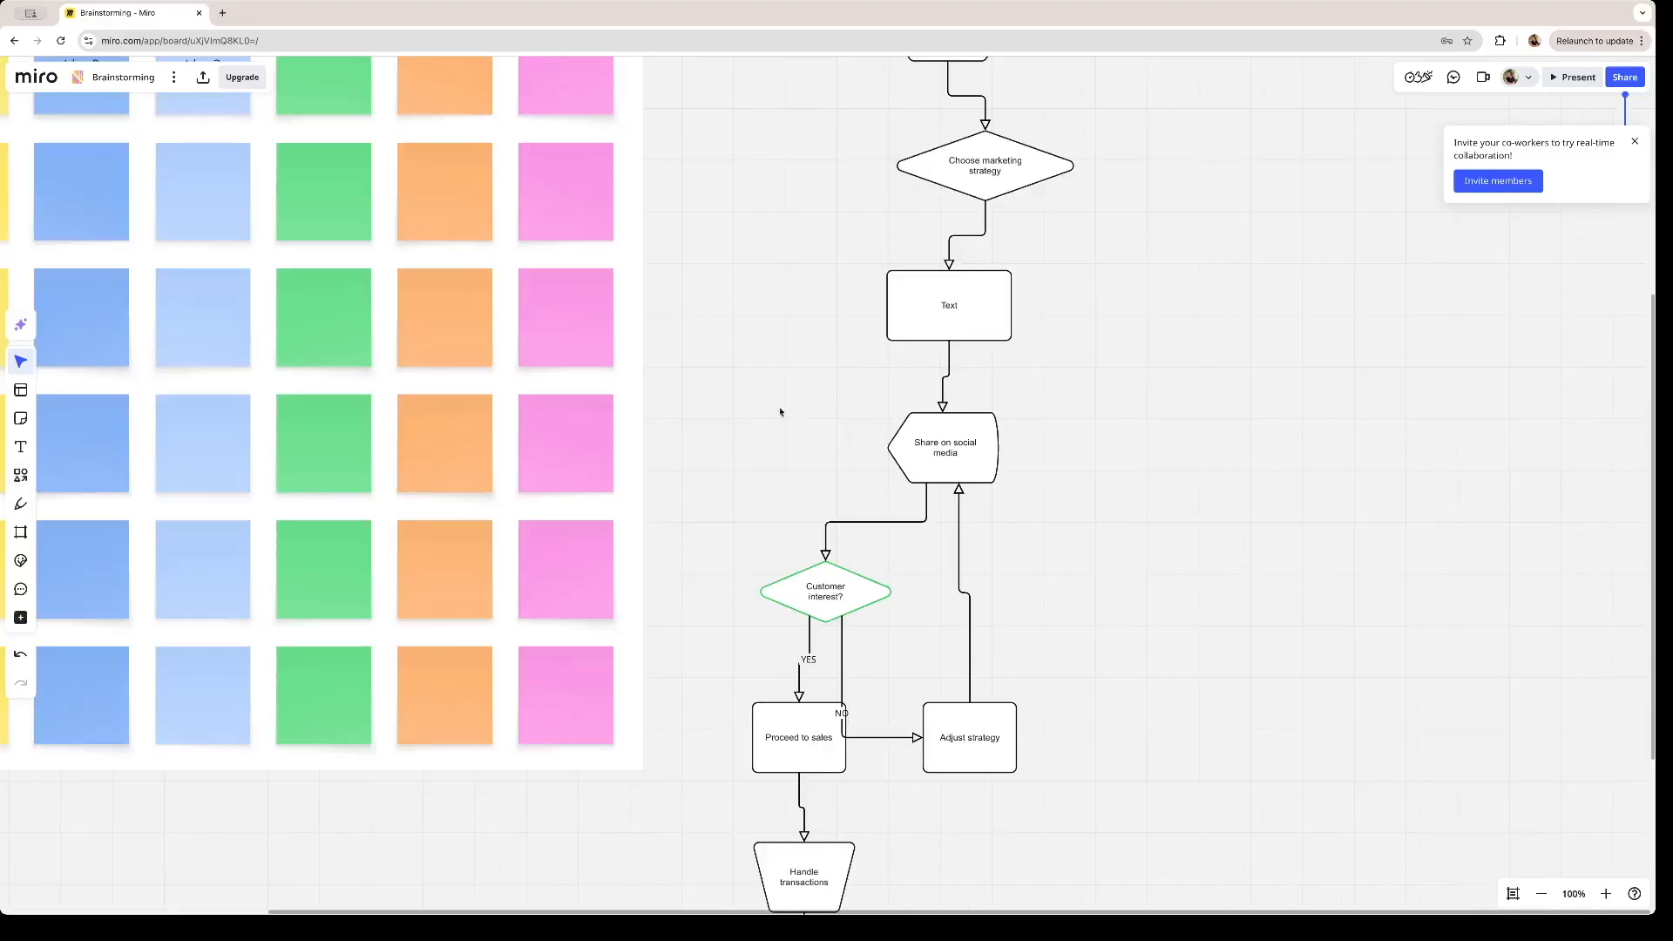
- Draw a freehand green circle with the pen in the empty space between the sticky notes and the flowchart
click(21, 503)
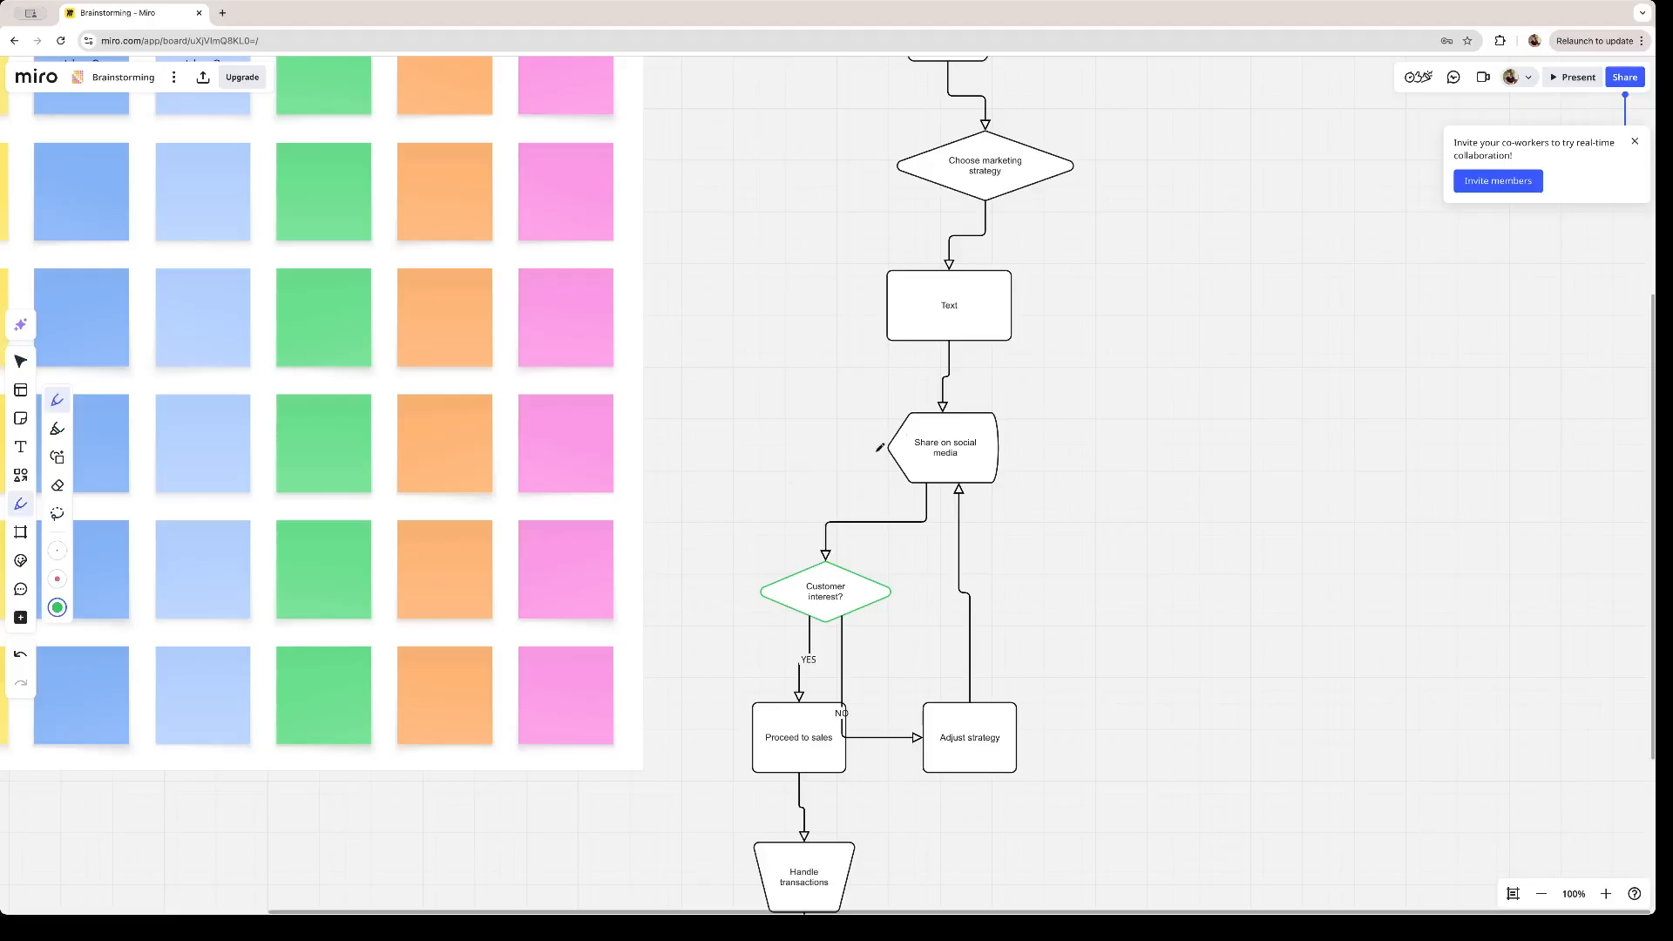
mouse_move(803, 343)
mouse_down()
mouse_move(841, 357)
mouse_move(775, 342)
mouse_up()
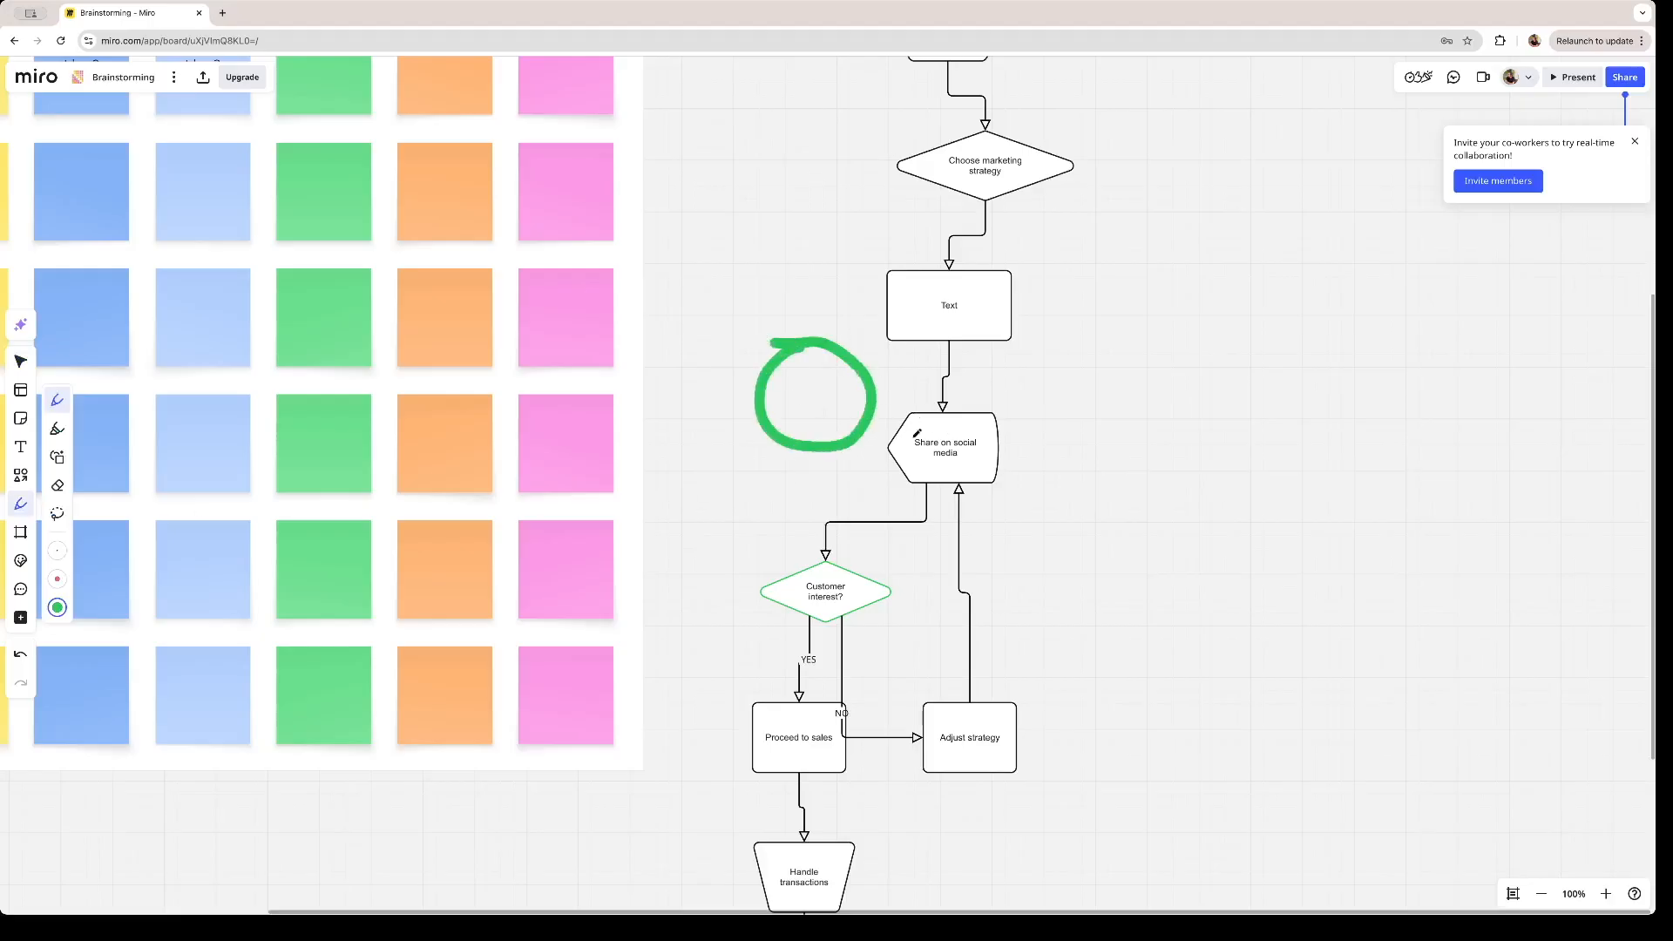
- Draw a rounded rectangle to the right of the "Text" box and align it level with that box
click(21, 484)
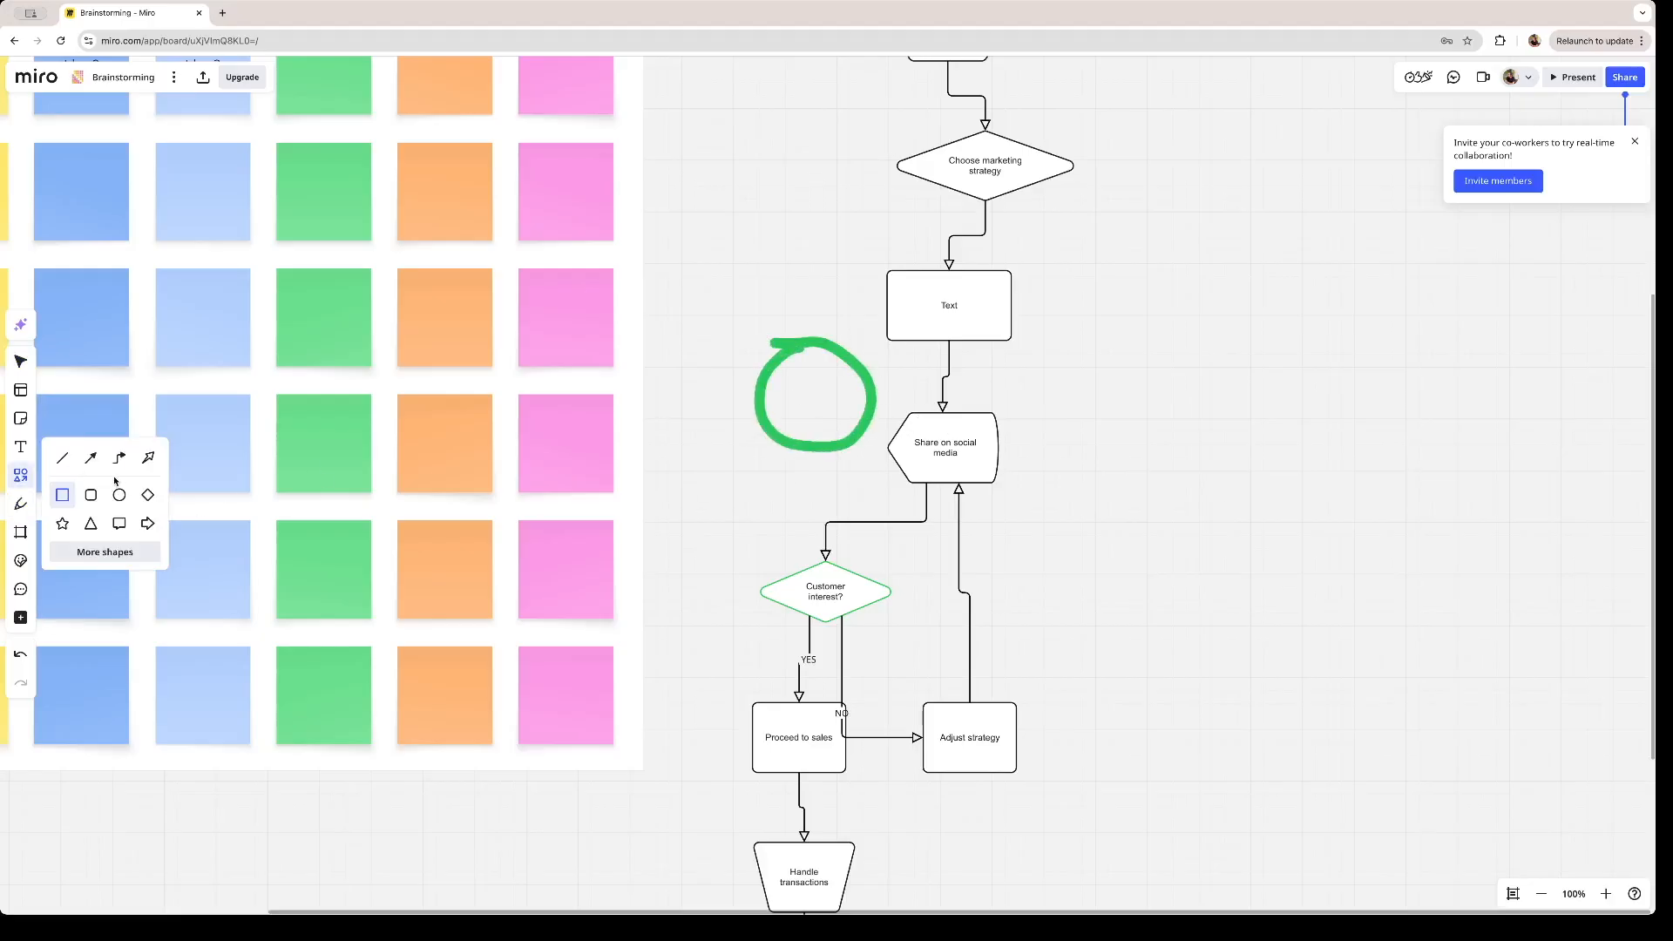
click(92, 496)
drag(1110, 274, 1275, 356)
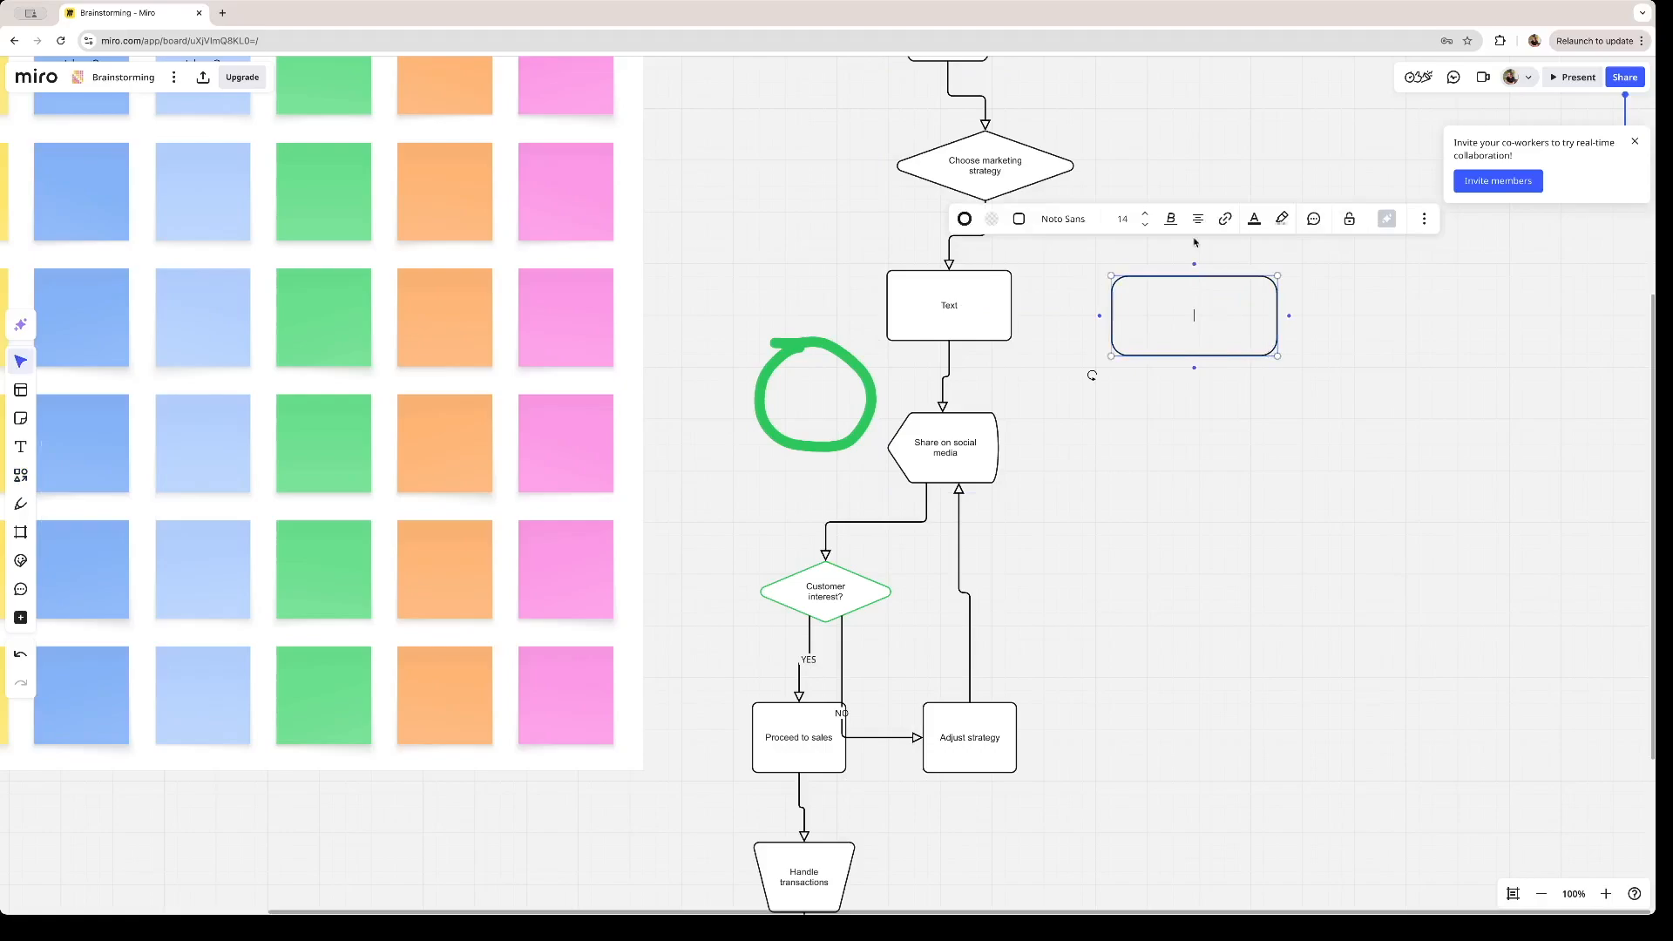
drag(1194, 304, 1146, 289)
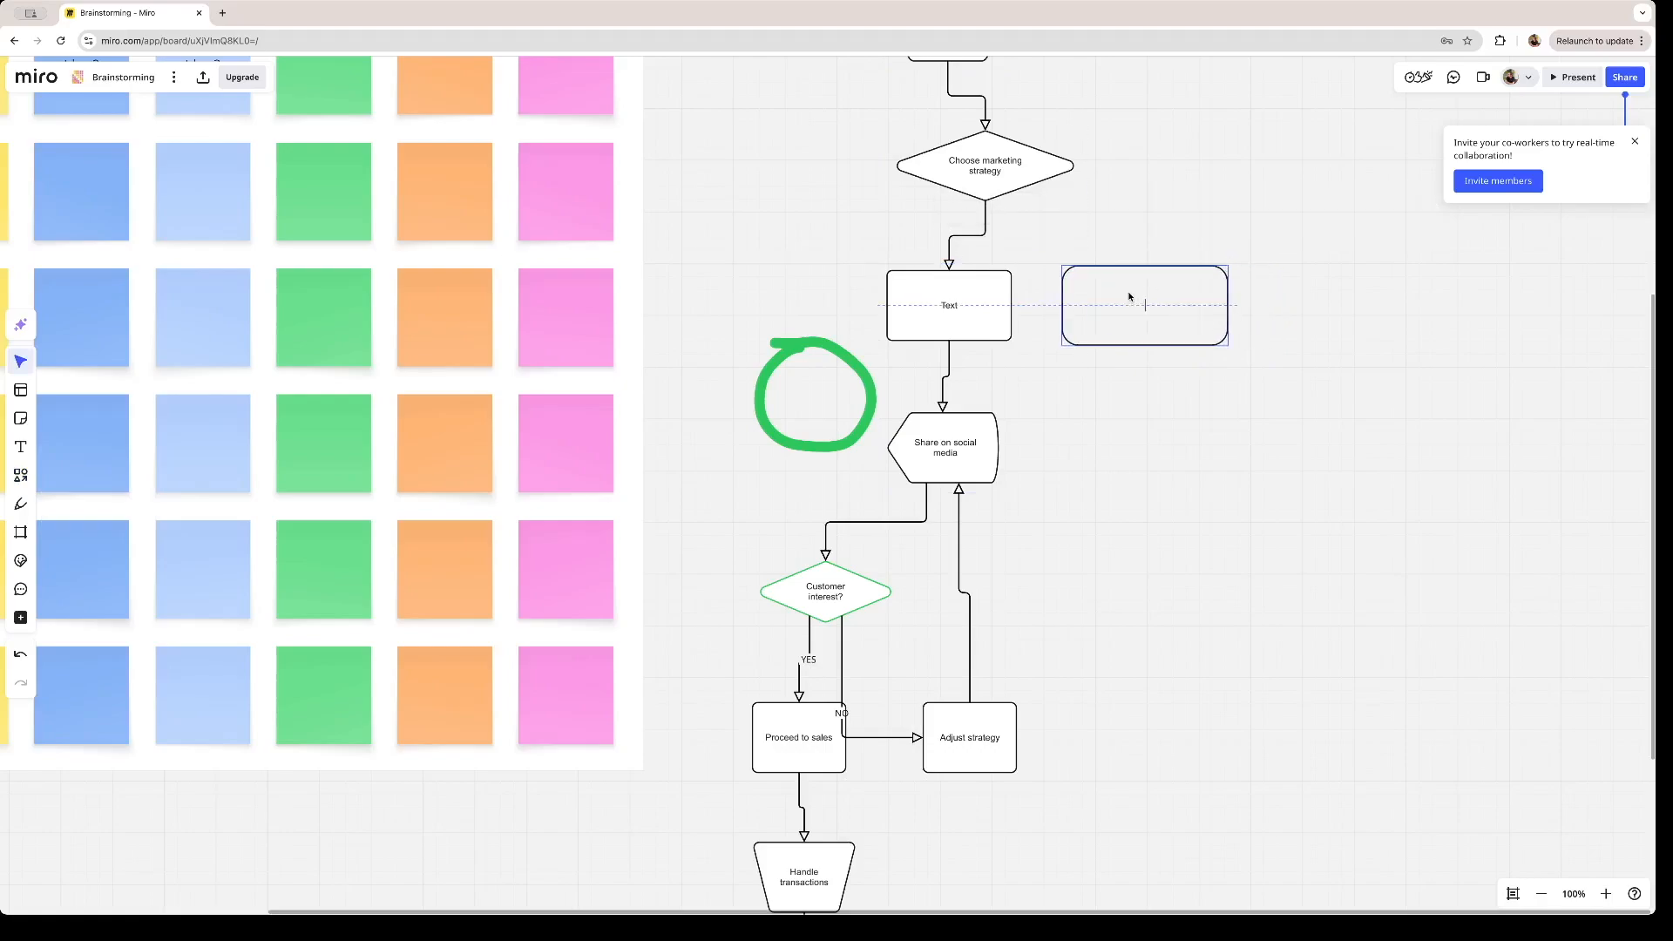
- Draw a thin arrow from the "Text" box and a brown block arrow from the "Choose marketing strategy" diamond toward the rounded rectangle
click(21, 475)
click(92, 459)
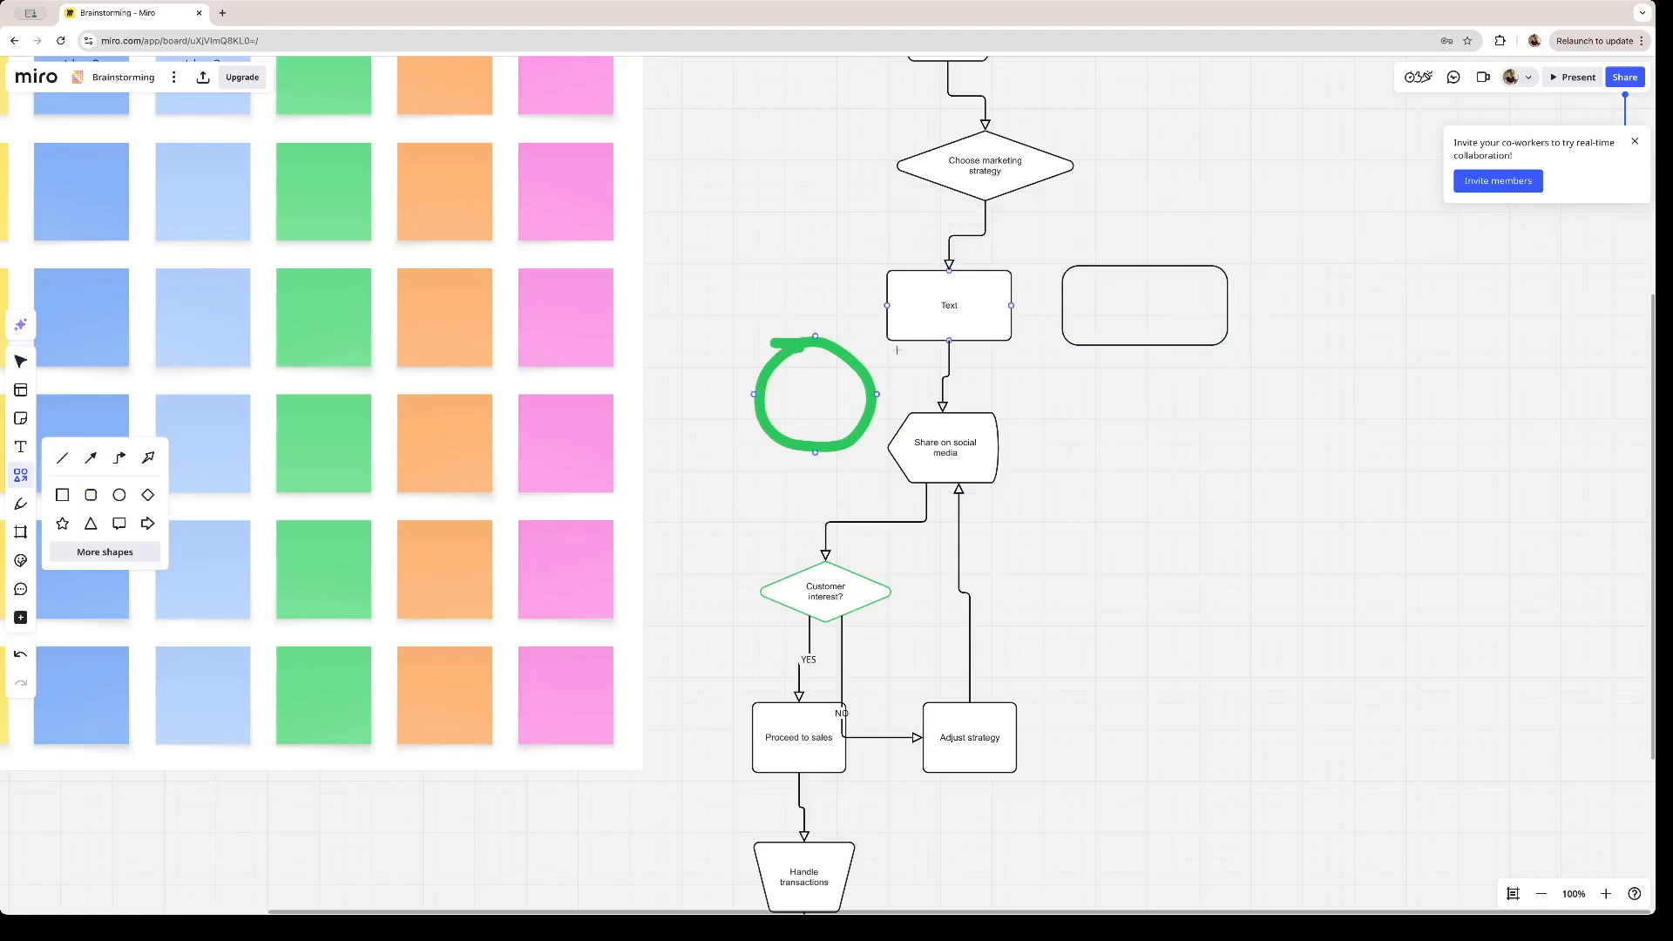
drag(1011, 305, 1051, 307)
key(Escape)
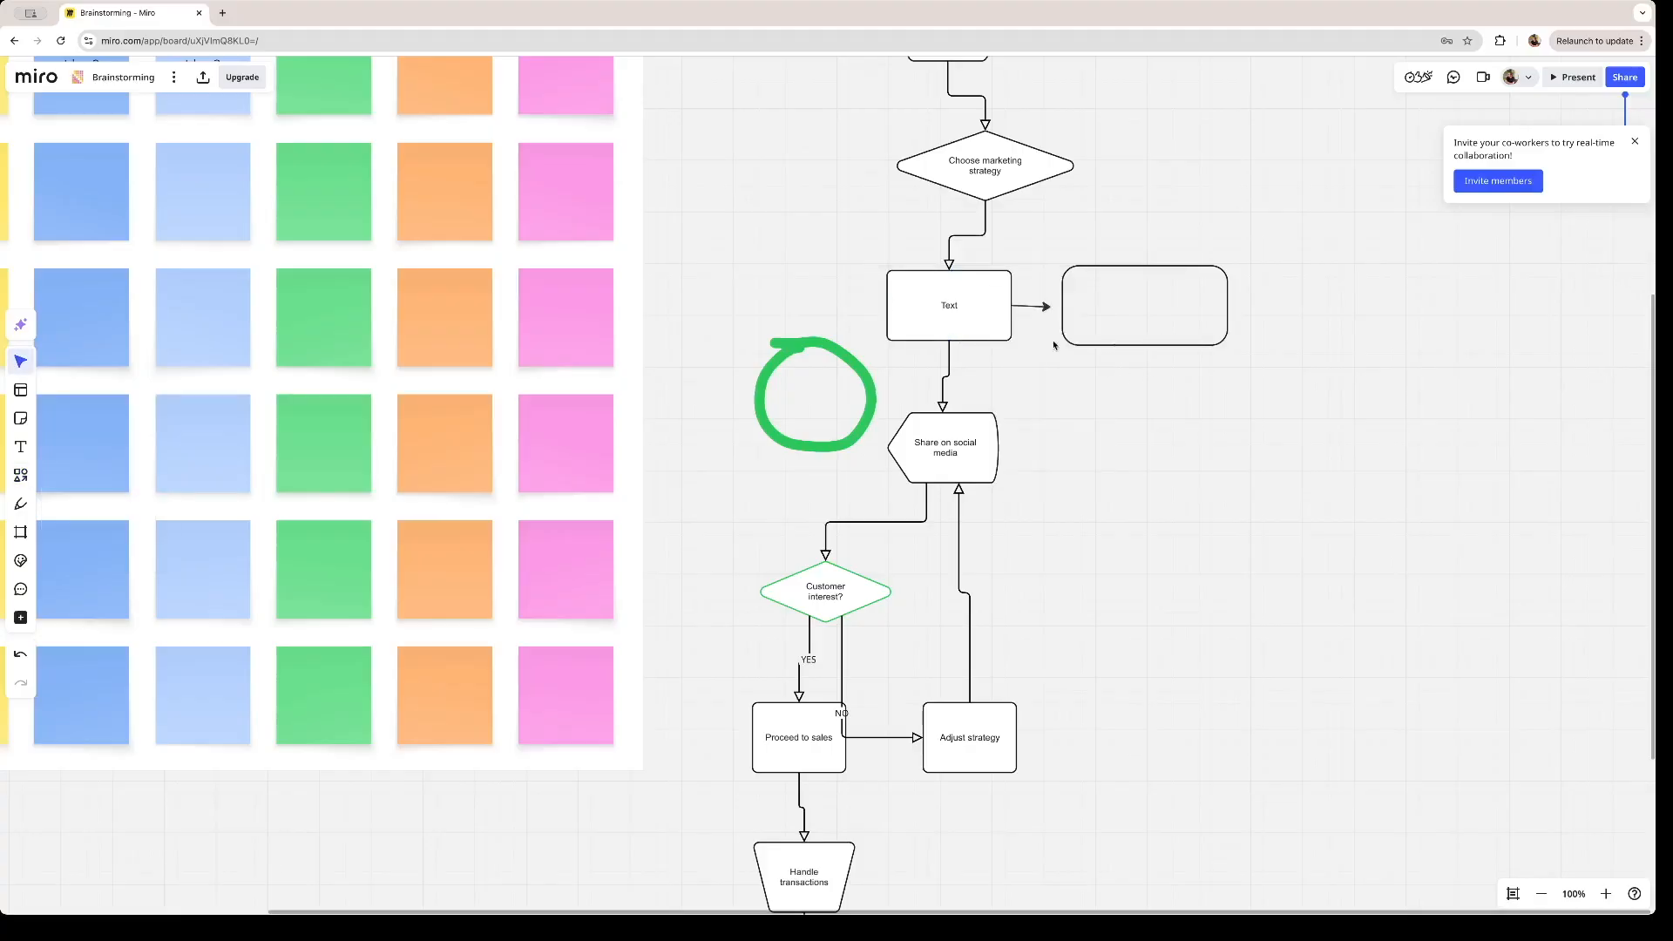
key(s)
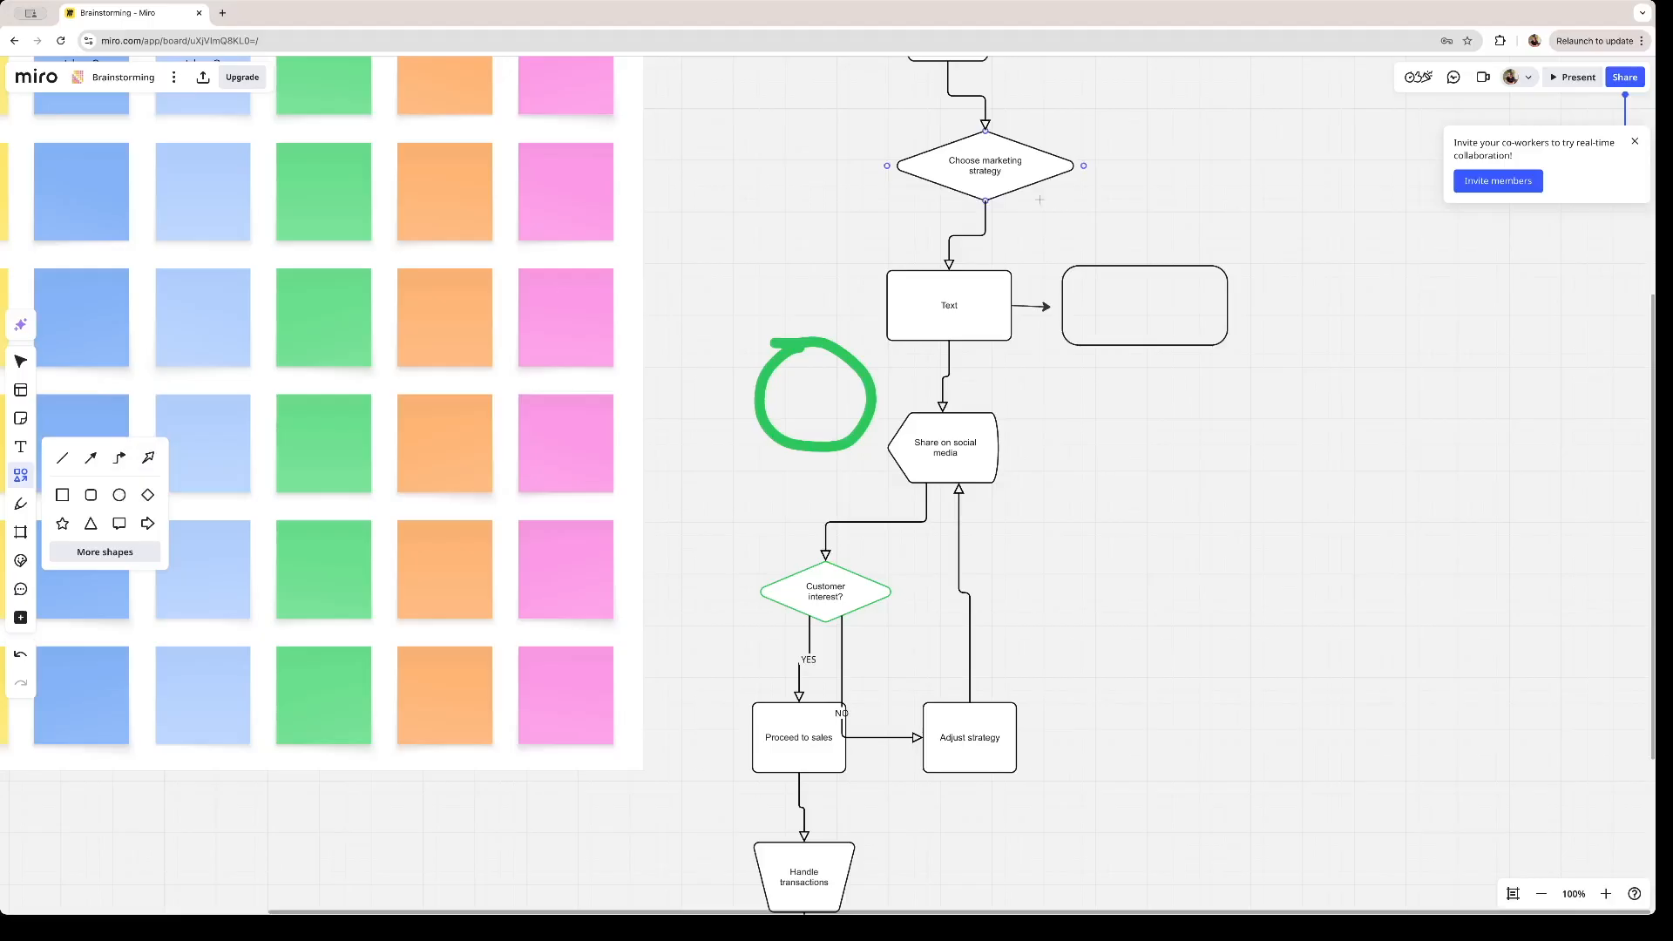
drag(1036, 182, 1119, 252)
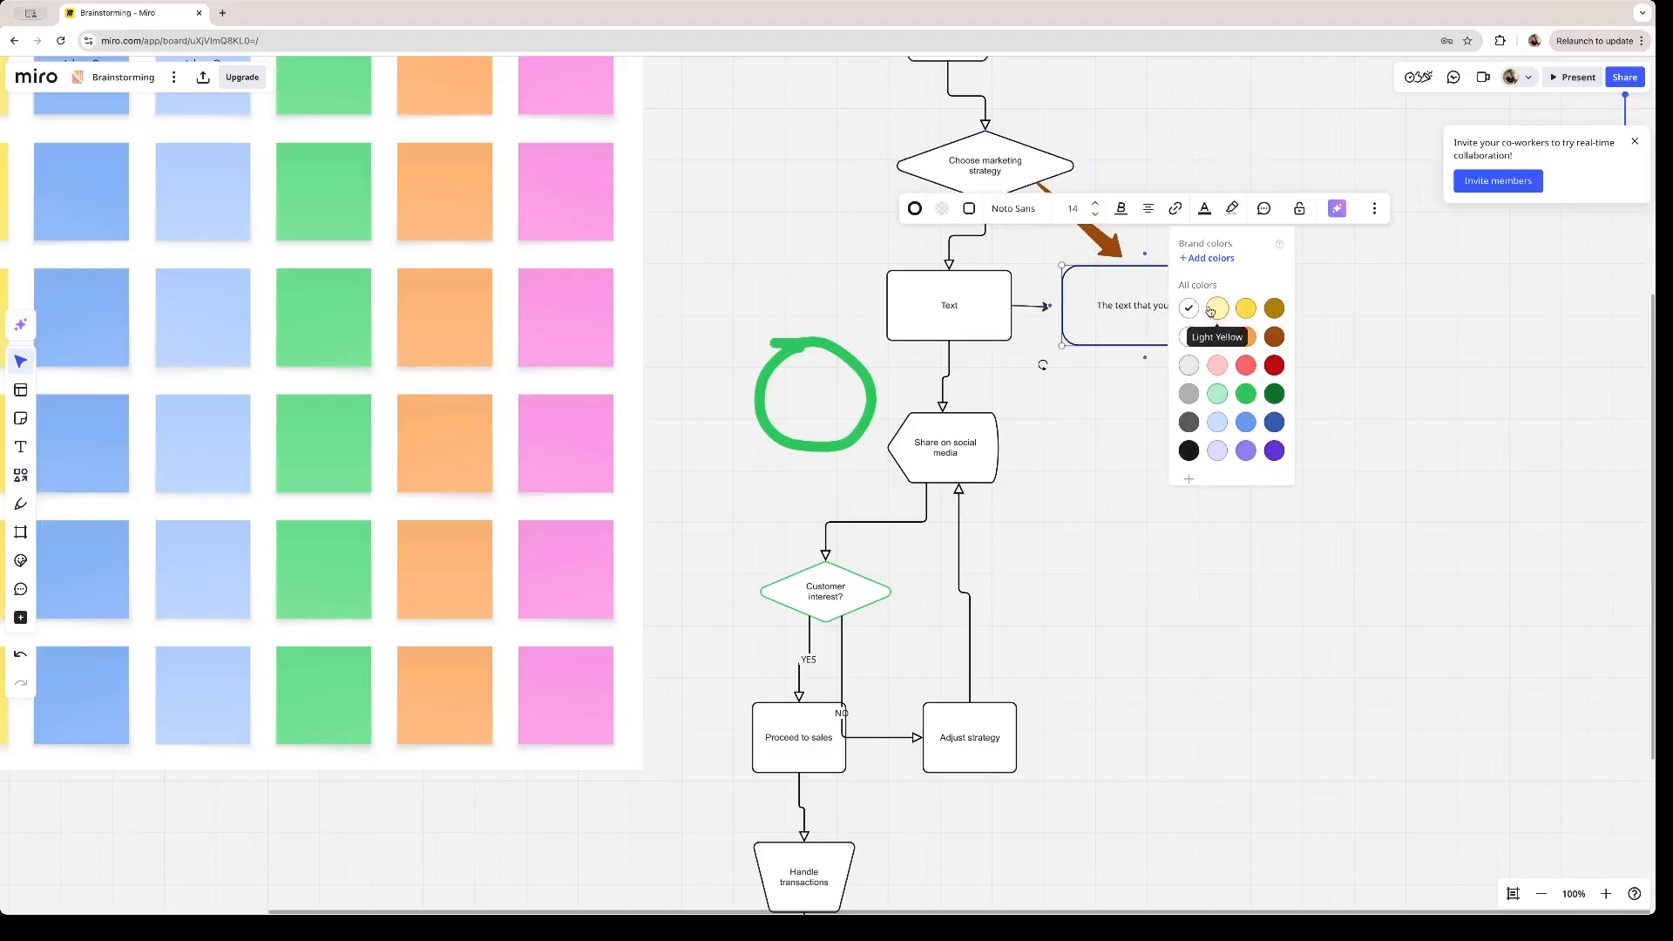
- Enter "The text that you want" in the rounded rectangle and highlight the text in yellow
click(1116, 308)
drag(1196, 306, 1095, 306)
click(1235, 208)
click(1226, 309)
click(1272, 315)
click(1155, 310)
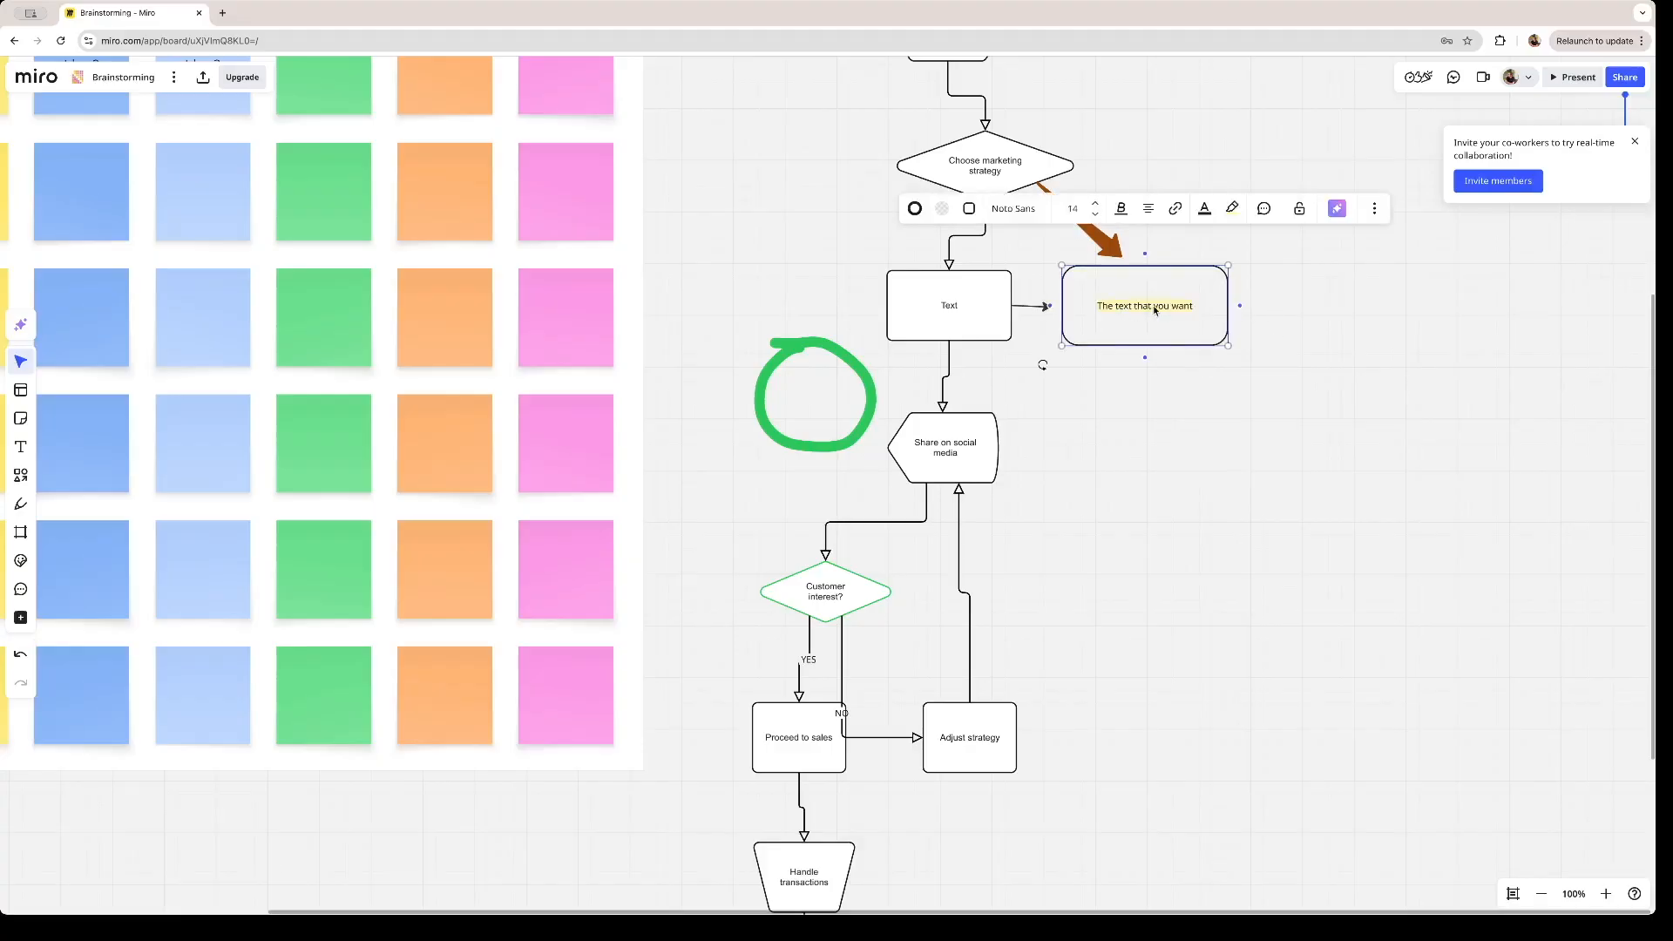
click(1542, 894)
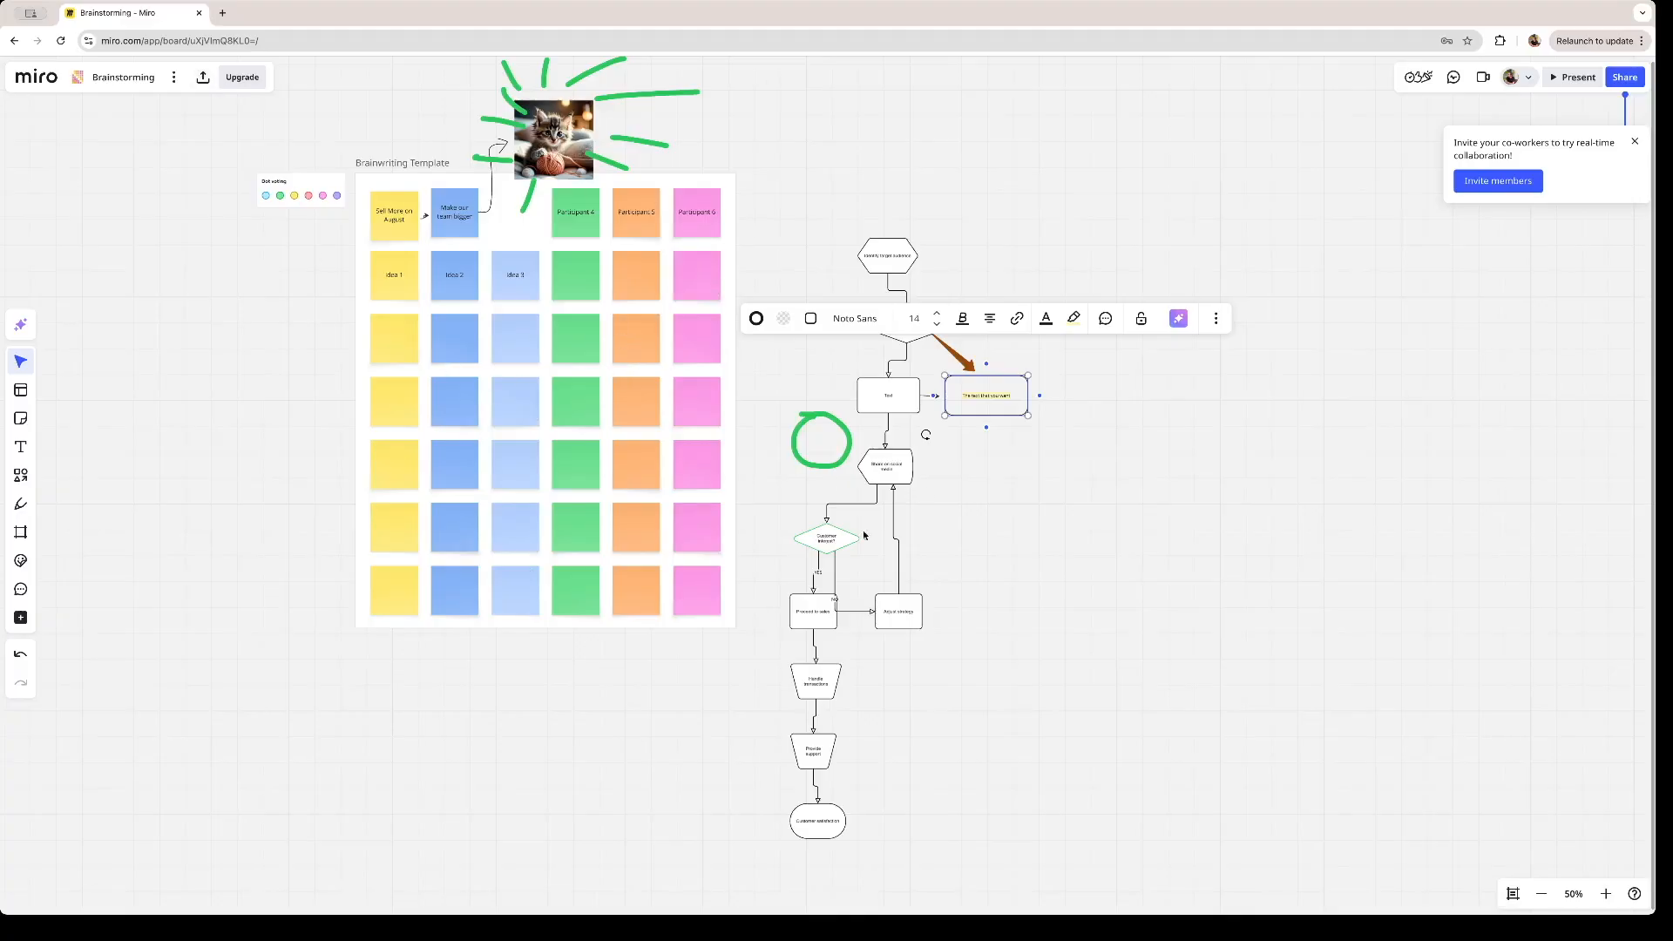
- Examine the board's sharing options and the access levels offered for anyone with the link, leaving the access setting as it is
click(695, 433)
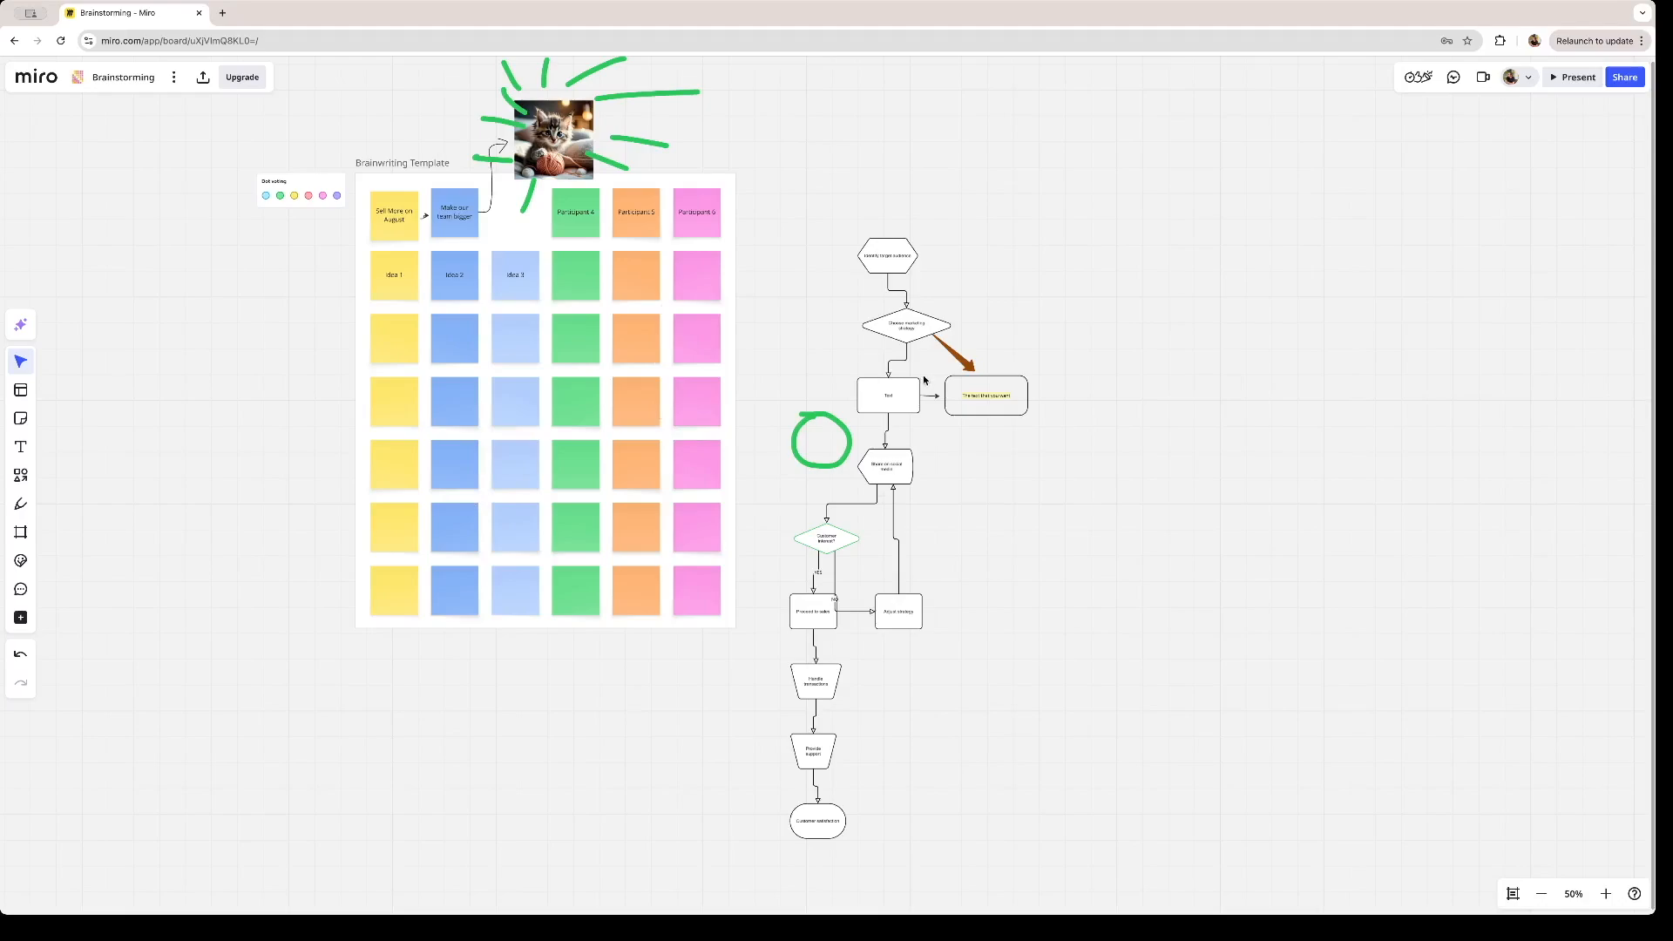
click(1625, 77)
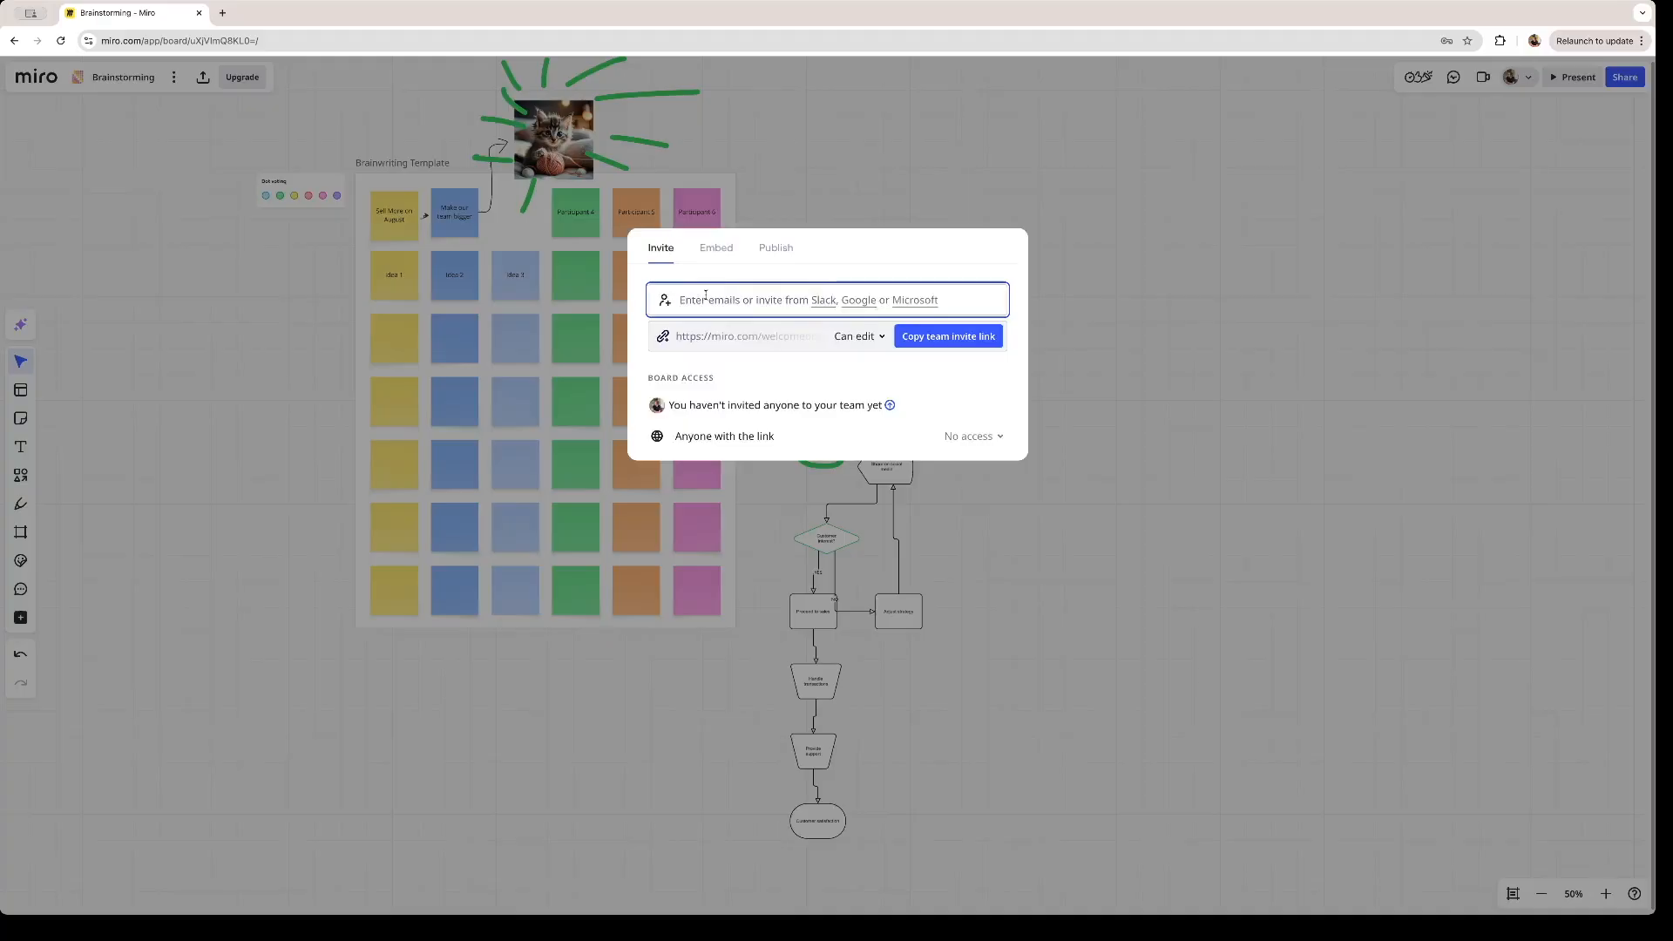
click(972, 436)
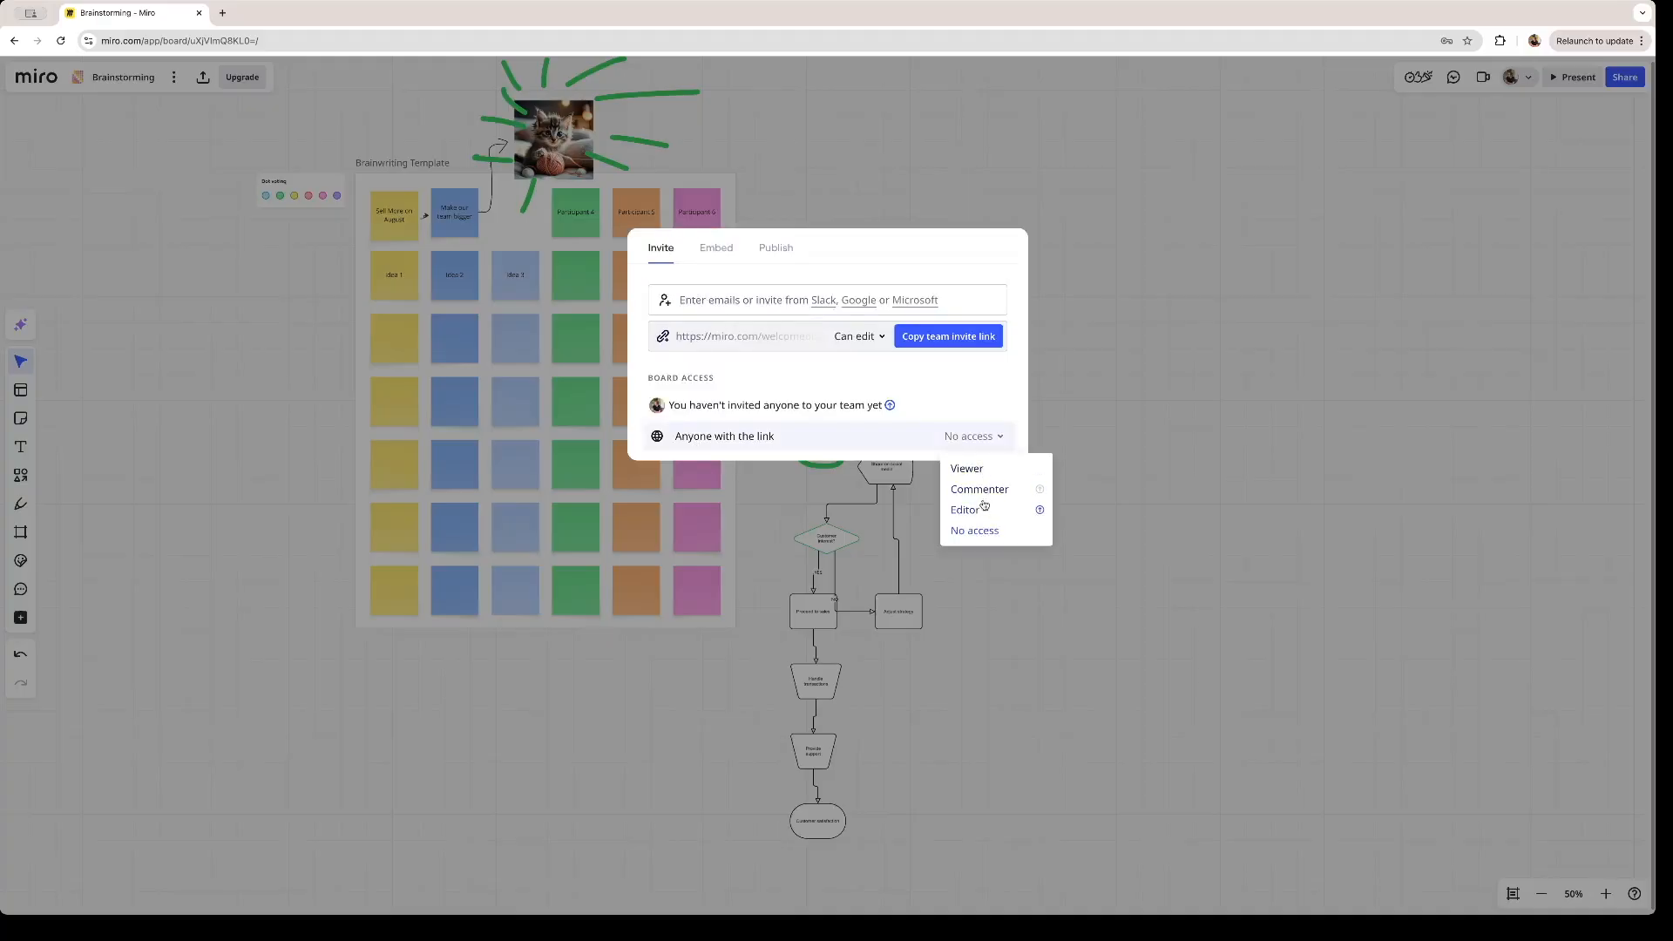
click(972, 439)
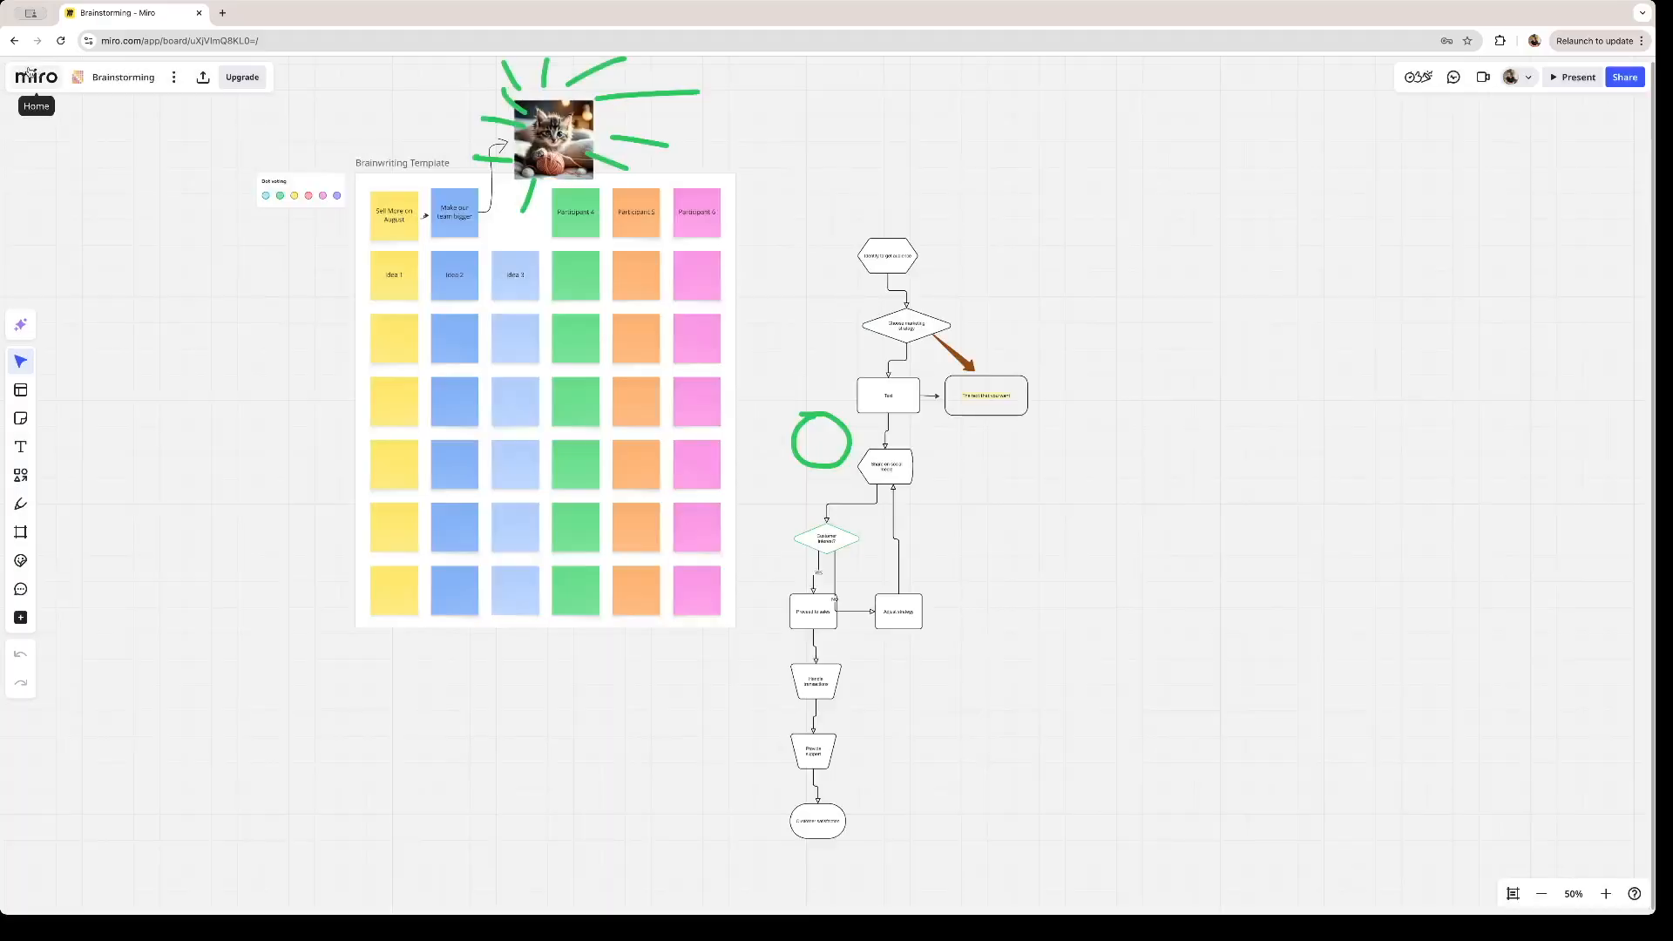
- Return to the team's board dashboard and create a new board from the Flowchart template
click(37, 82)
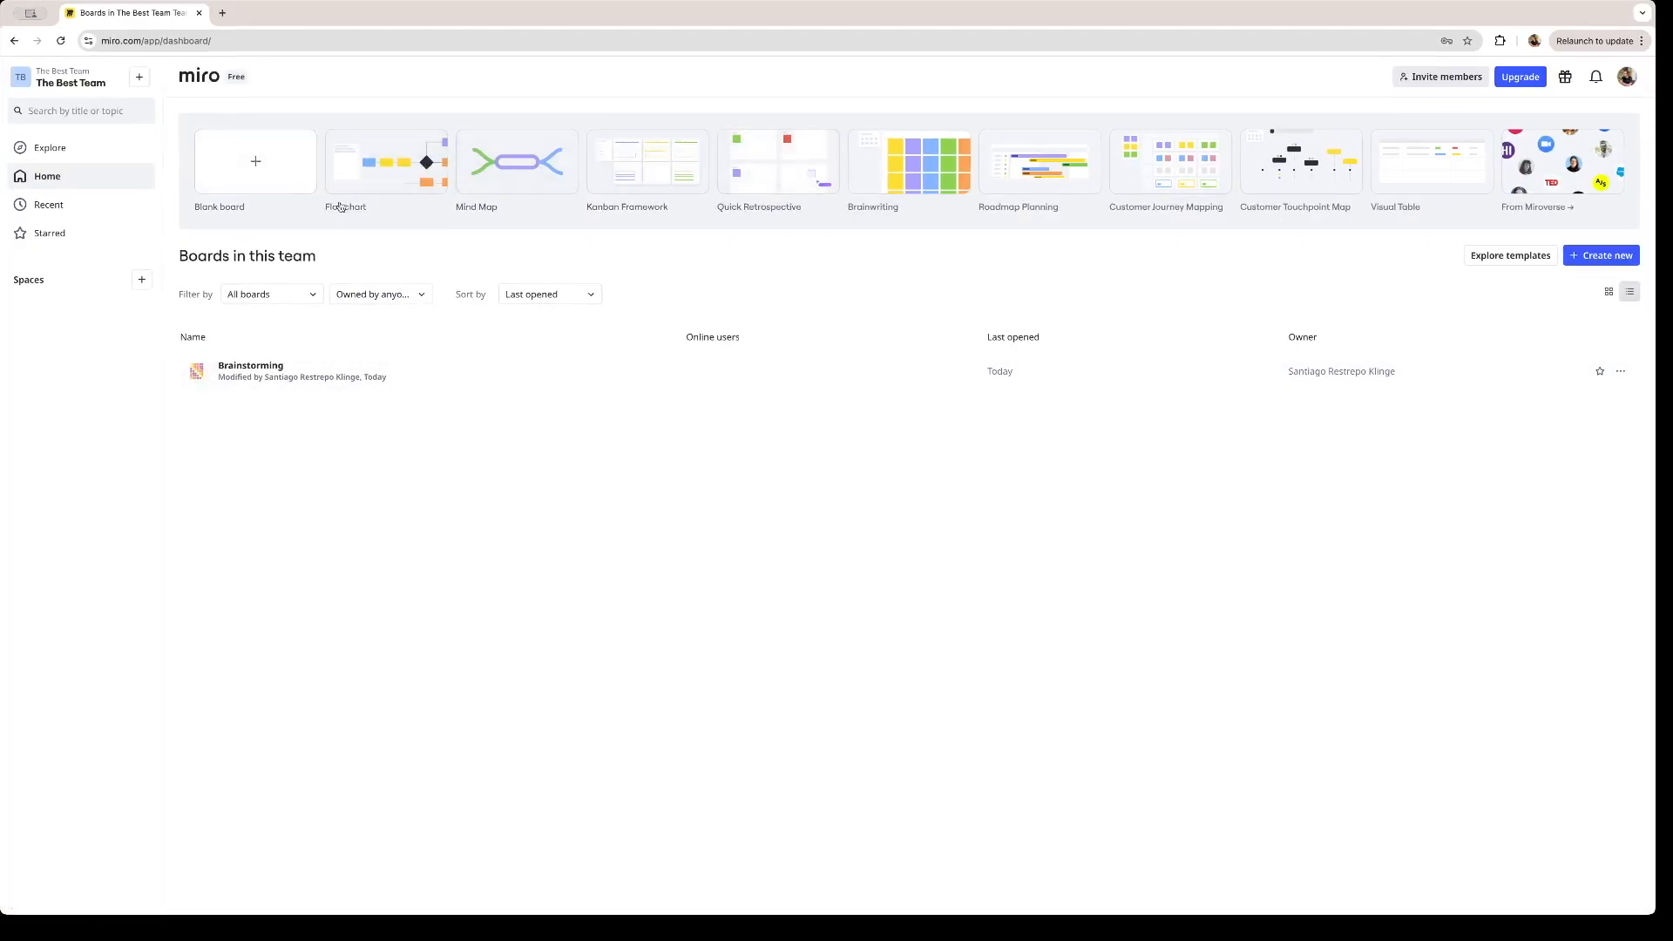
click(363, 186)
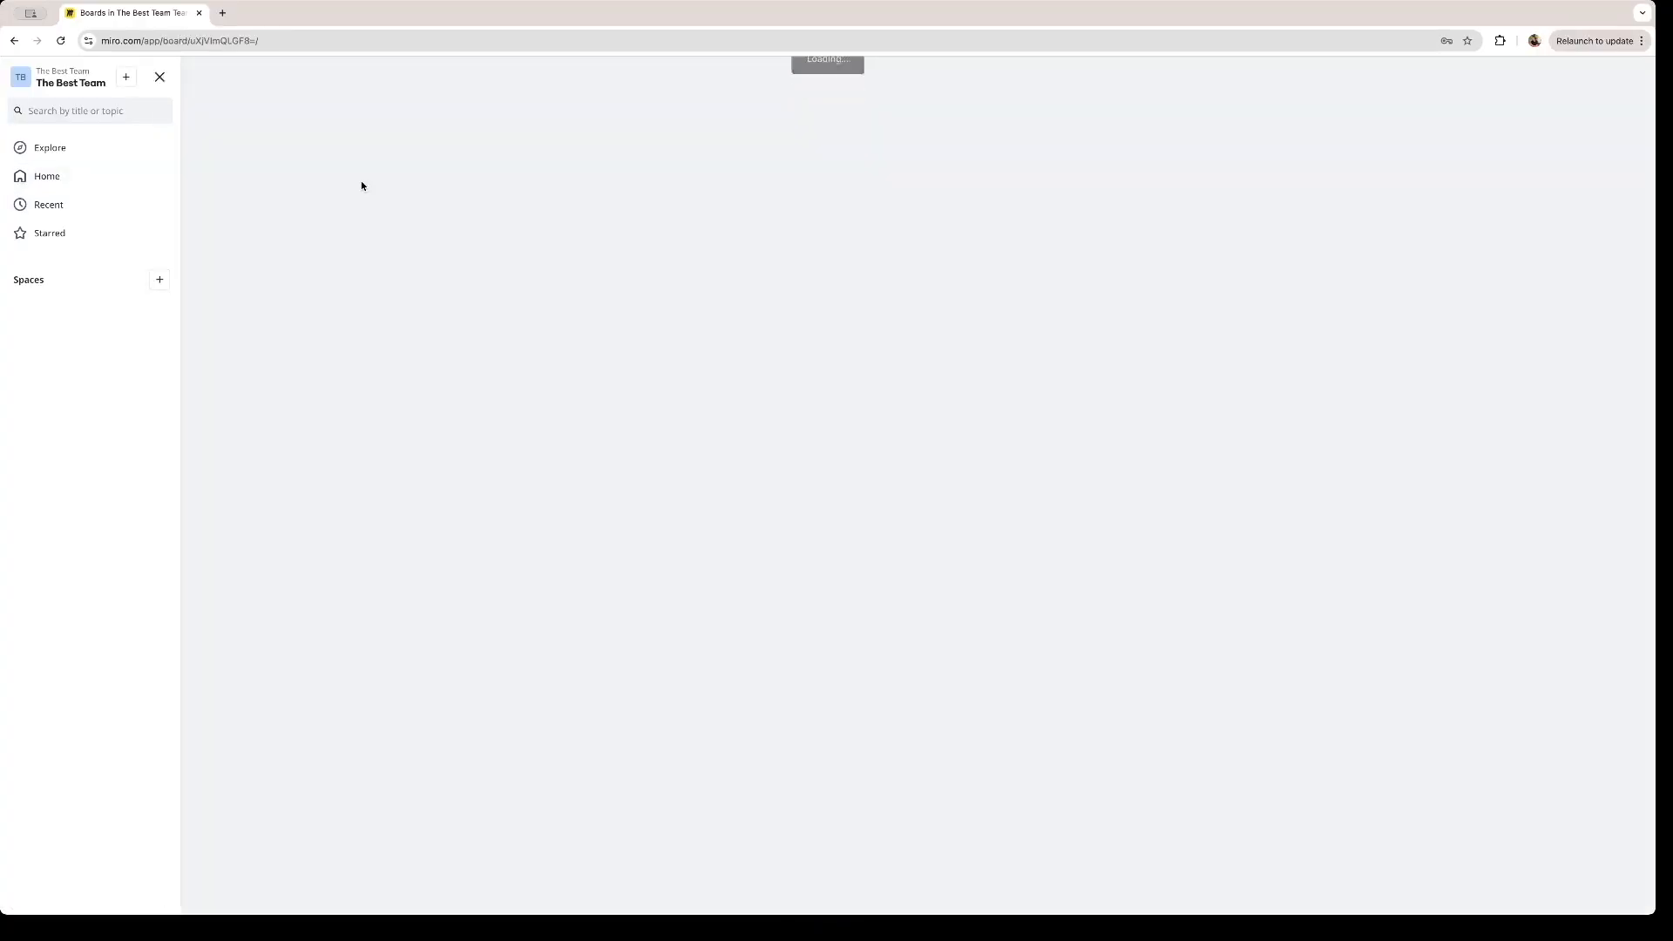